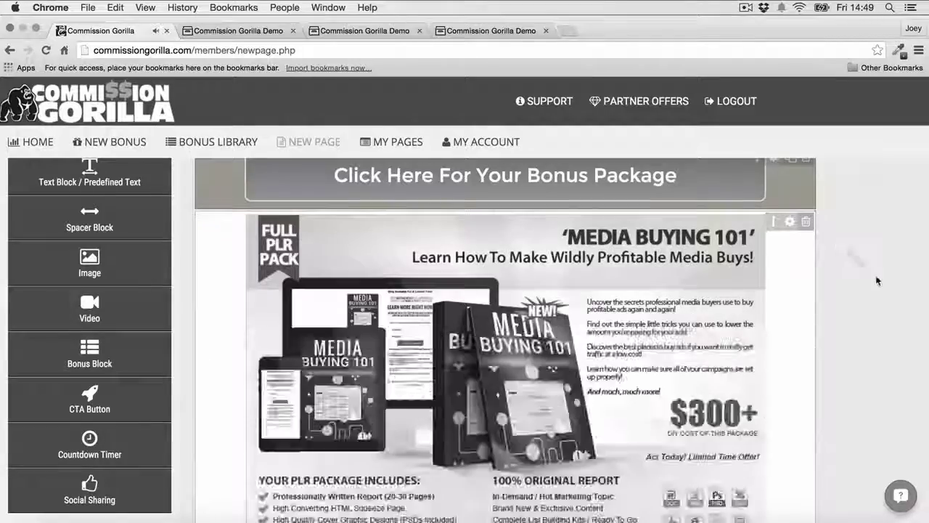
# Step: Add a bonus block below the Media Buying 101 block and fill it with the Bonus 4 Image bonus
pyautogui.scroll(-5, 877, 280)
pyautogui.click(90, 354)
pyautogui.click(512, 265)
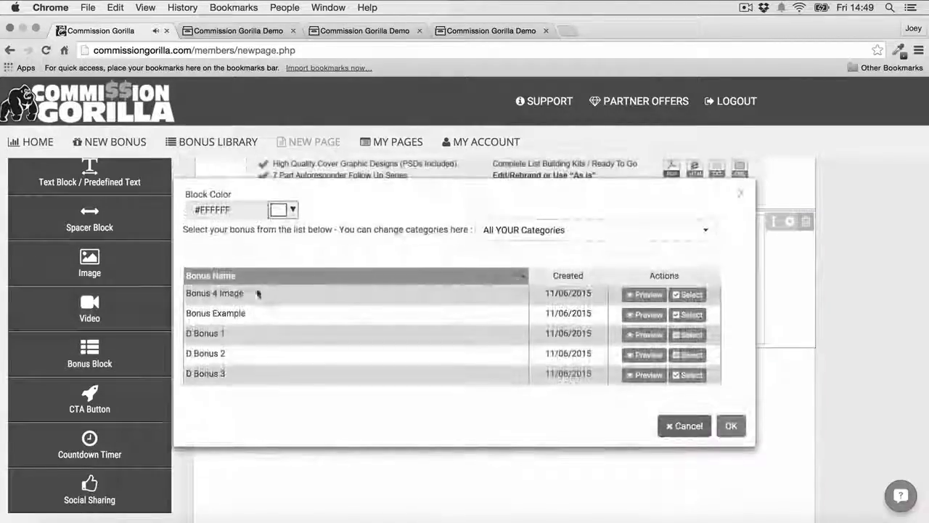
pyautogui.click(685, 294)
# Step: Add another bonus block at the end of the page and fill it with the D Bonus 2 bonus
pyautogui.scroll(-1, 834, 262)
pyautogui.scroll(-4, 834, 261)
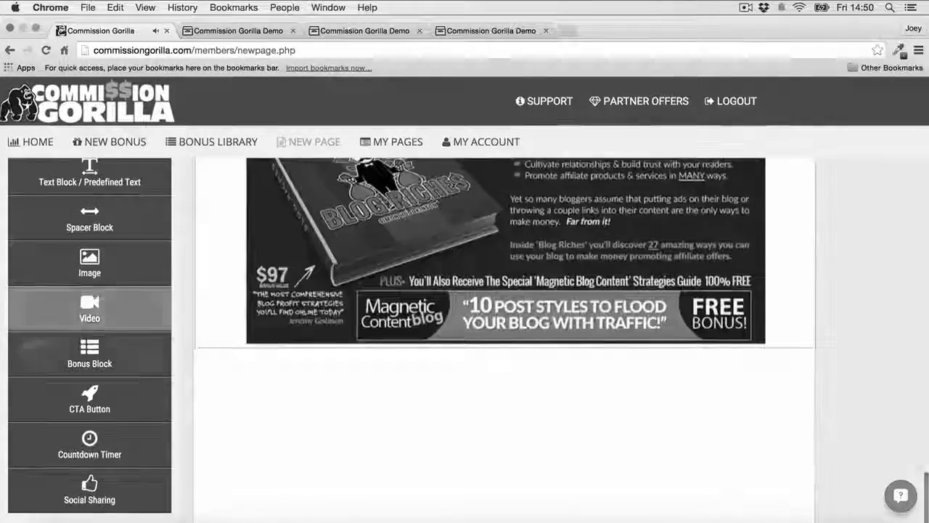
pyautogui.click(90, 354)
pyautogui.click(513, 267)
pyautogui.click(688, 355)
pyautogui.scroll(15, 803, 296)
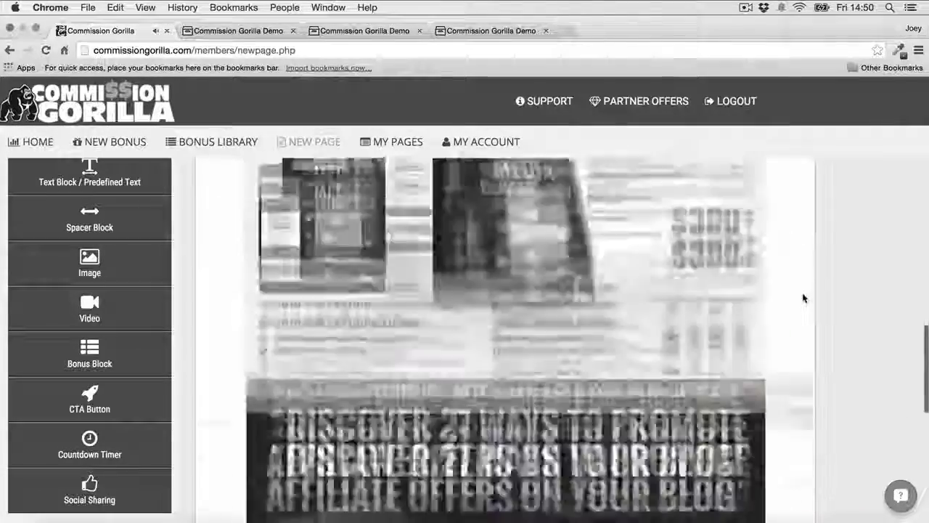
pyautogui.scroll(-20, 804, 298)
pyautogui.scroll(-2, 804, 299)
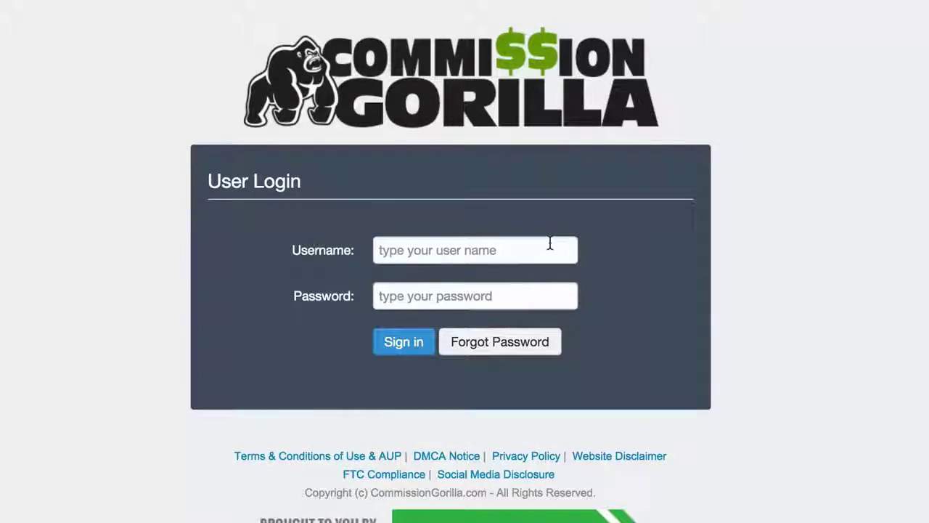
# Step: Sign in to the members area with the account username and password
pyautogui.click(549, 243)
pyautogui.click(499, 276)
pyautogui.click(495, 295)
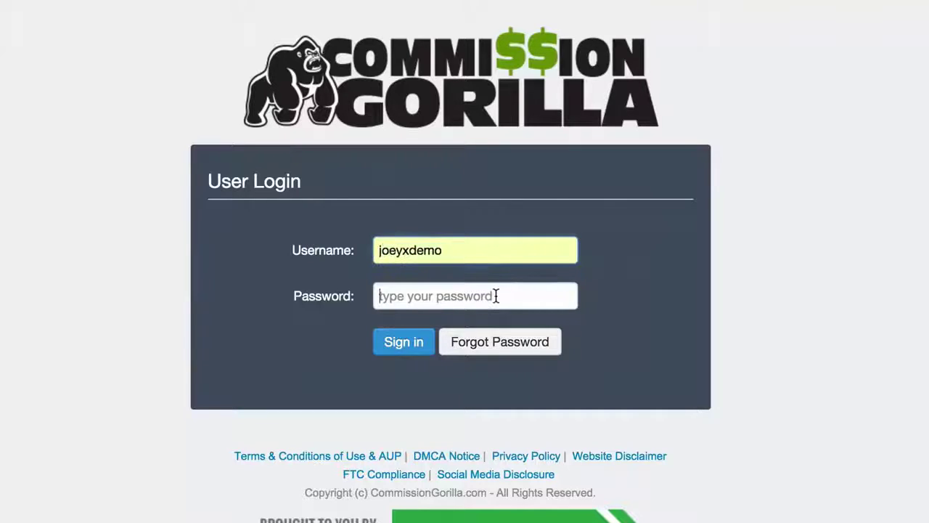
pyautogui.write('•••••')
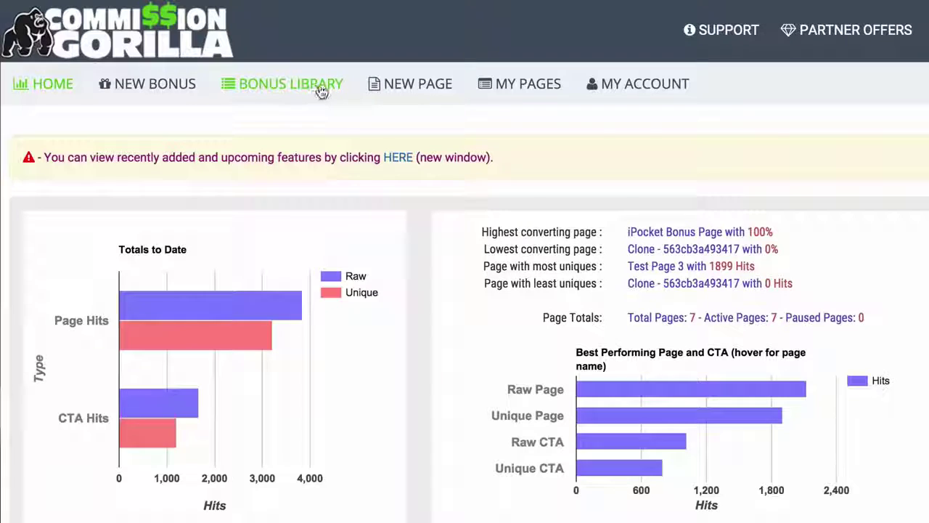
# Step: Look through the Bonus Library, New Page, My Pages, Home and New Bonus sections of the members area
pyautogui.click(290, 86)
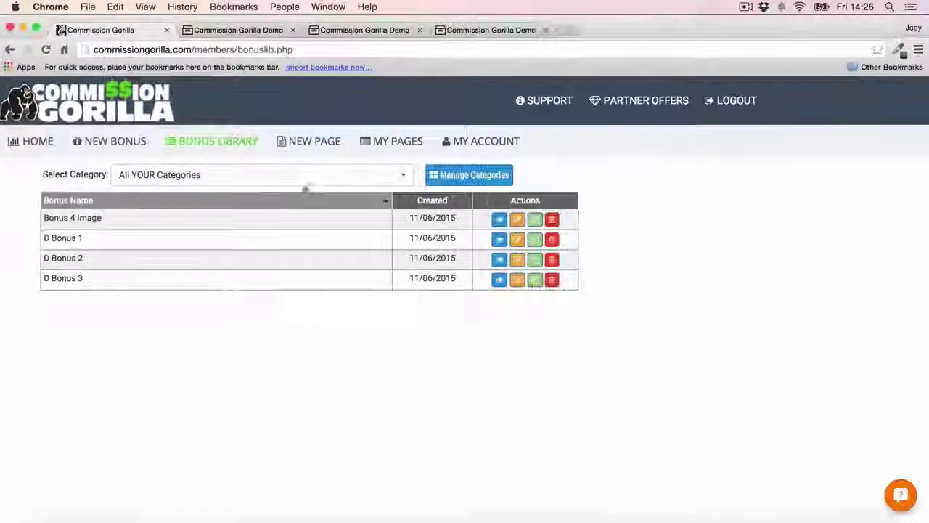
pyautogui.click(326, 147)
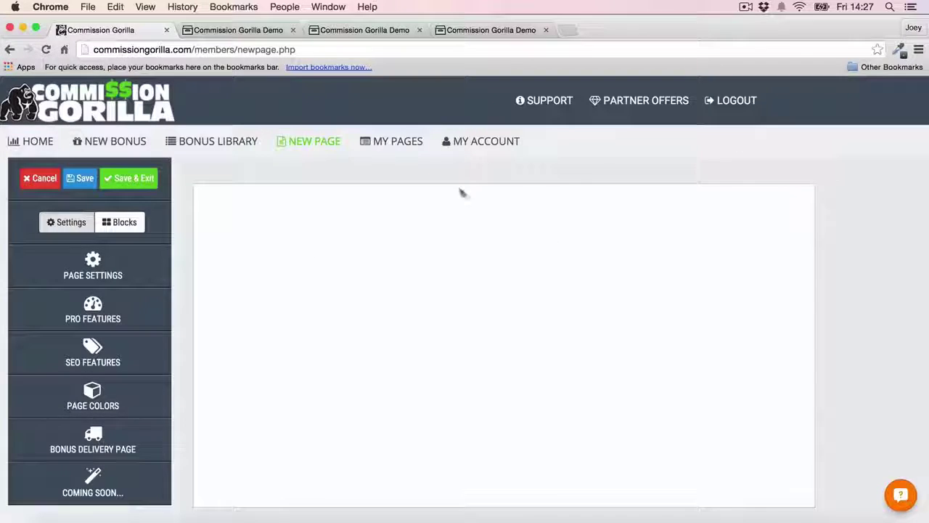
pyautogui.click(406, 143)
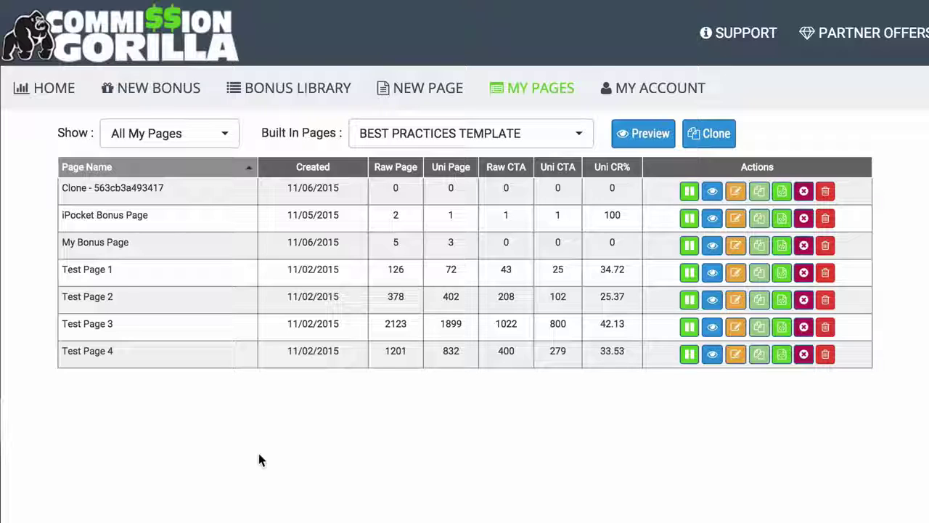
pyautogui.click(64, 92)
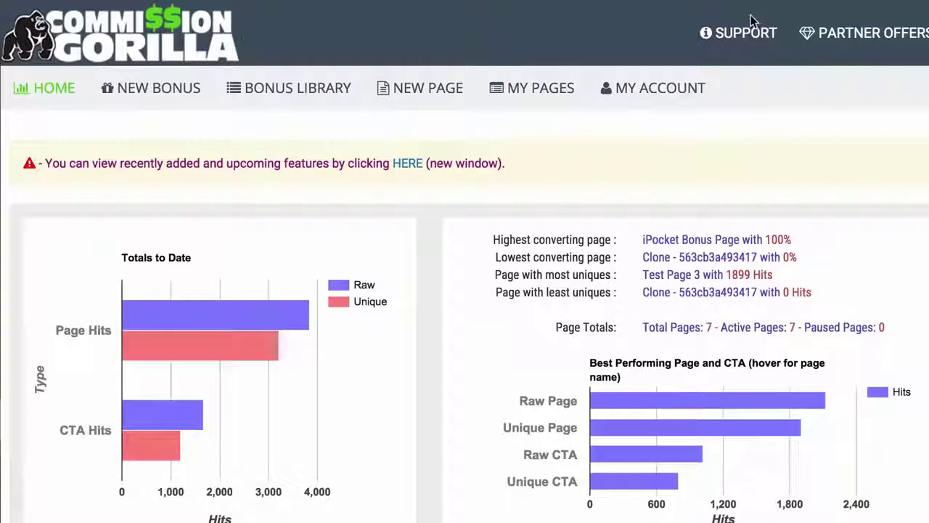
pyautogui.click(157, 93)
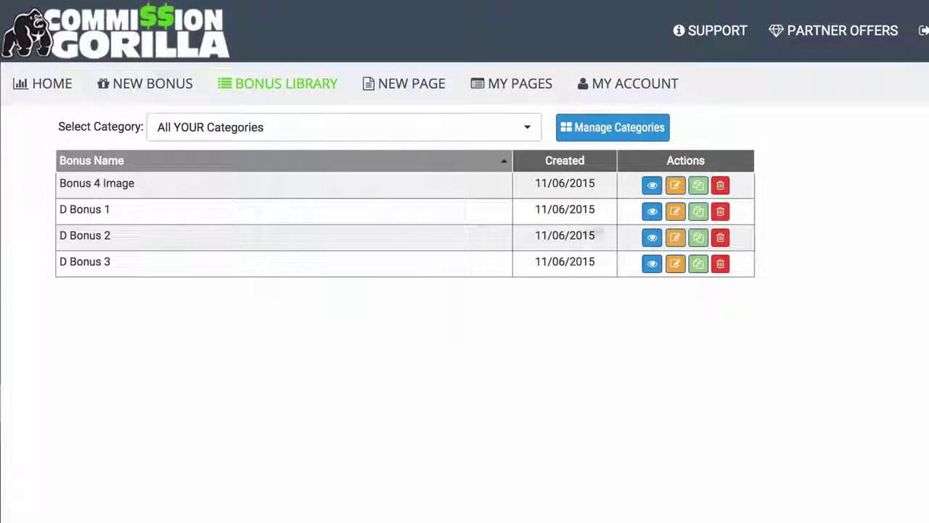
# Step: Preview D Bonus 1, D Bonus 2 and D Bonus 3 from the bonus library, closing each preview
pyautogui.click(651, 211)
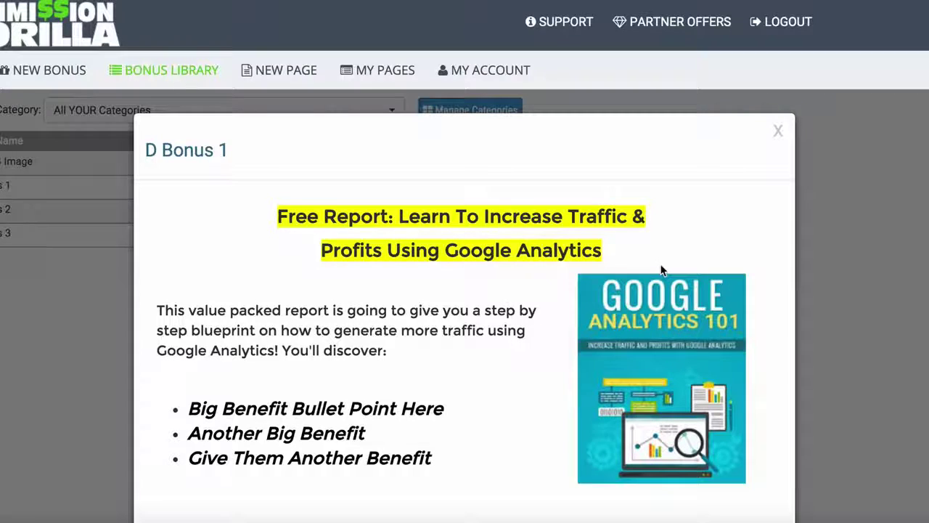
pyautogui.press('Escape')
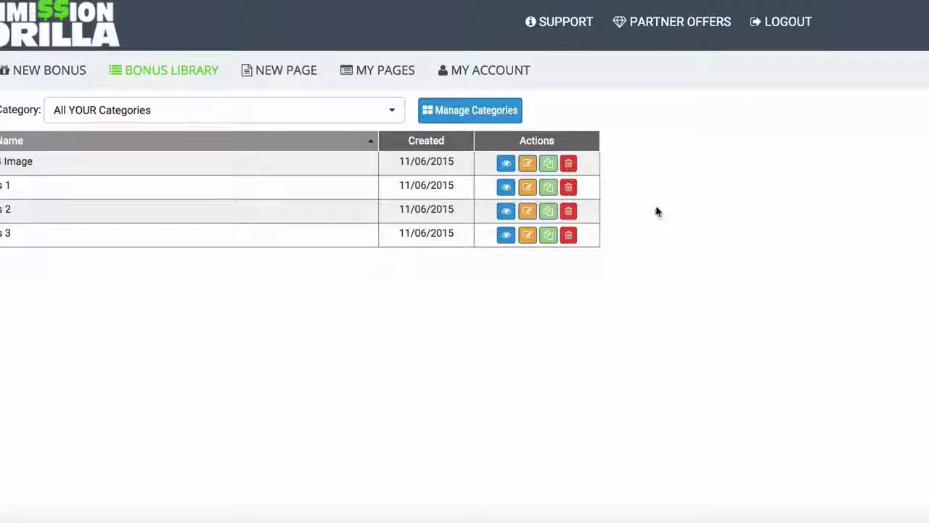
pyautogui.click(506, 211)
pyautogui.scroll(-3, 782, 216)
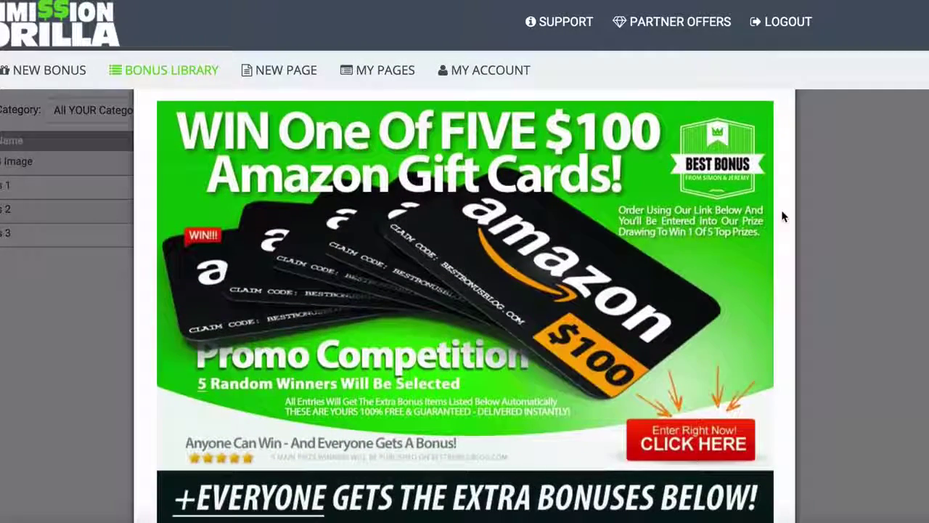
pyautogui.scroll(-1, 782, 216)
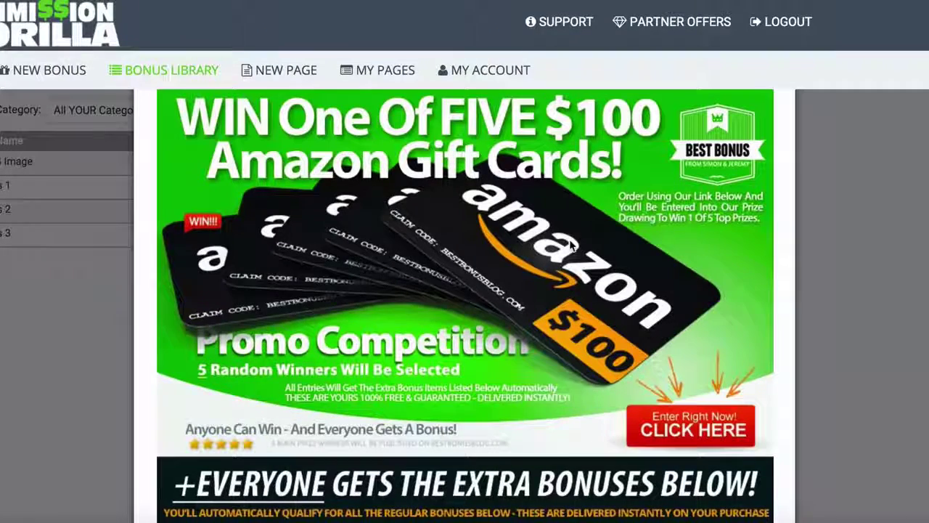
pyautogui.scroll(1, 570, 246)
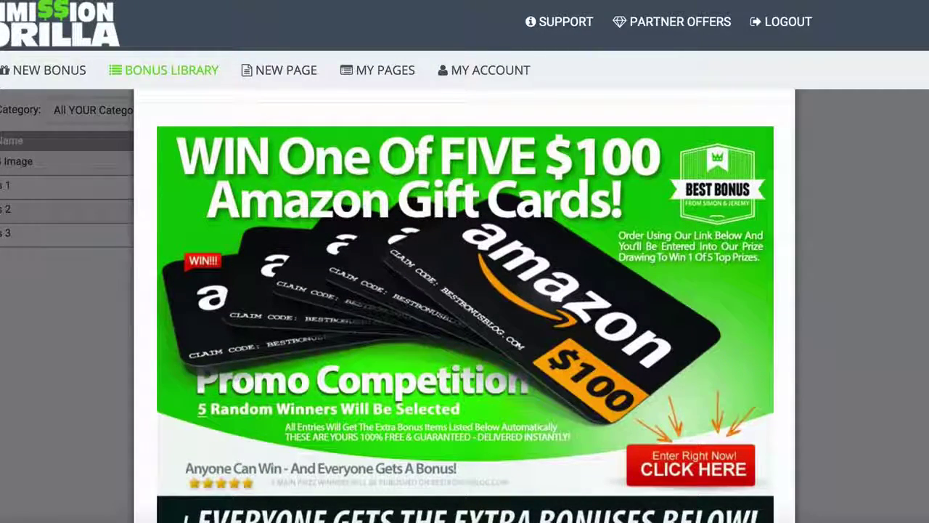
pyautogui.scroll(-1, 409, 254)
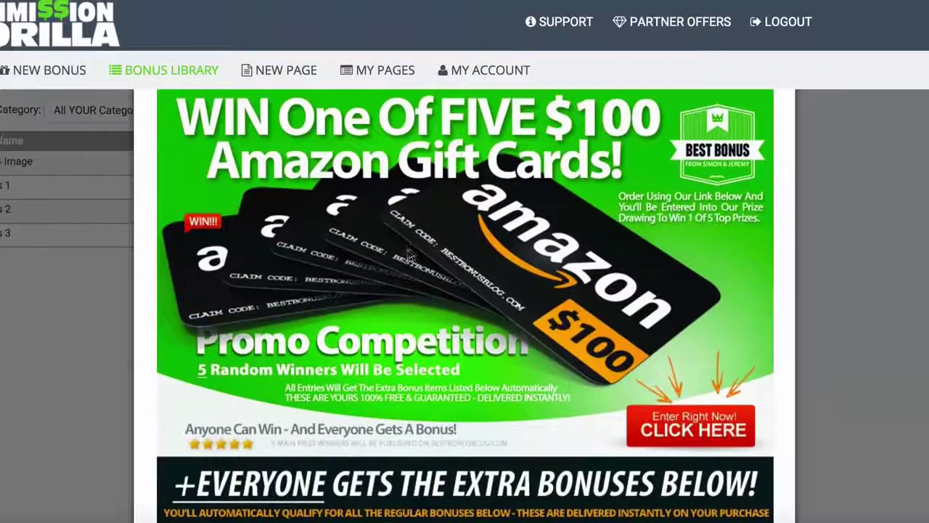
pyautogui.click(62, 355)
pyautogui.click(506, 235)
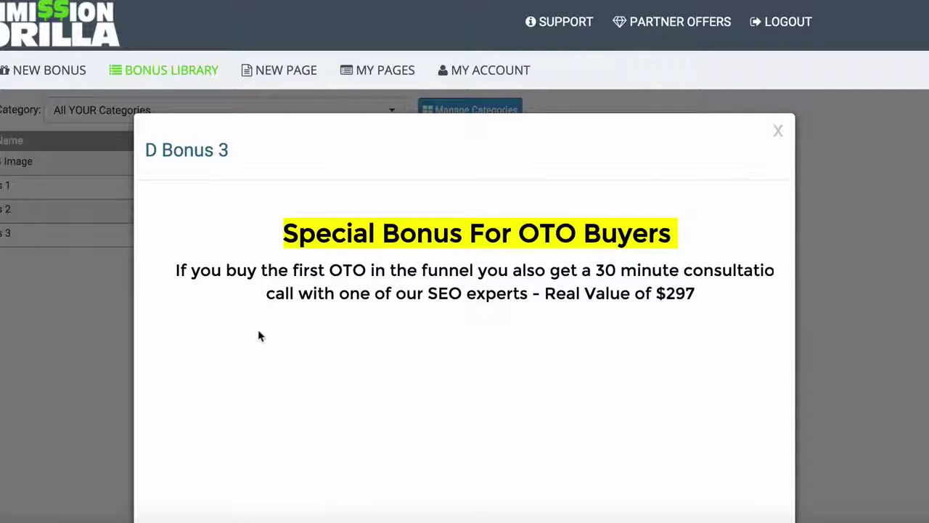
pyautogui.click(63, 322)
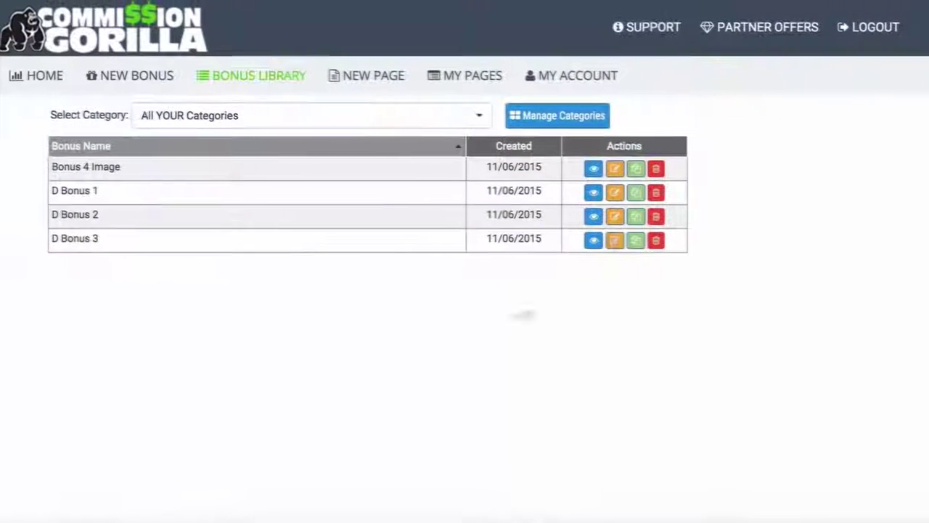
# Step: Create a new bonus with the Image/Graphic layout, named "Bonus Example", in the Review Bonuses category
pyautogui.click(138, 77)
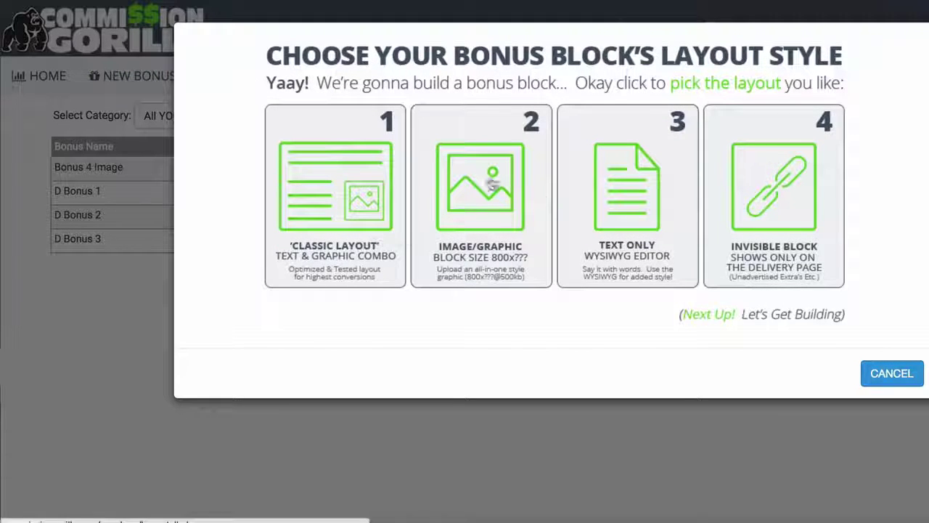
pyautogui.click(484, 182)
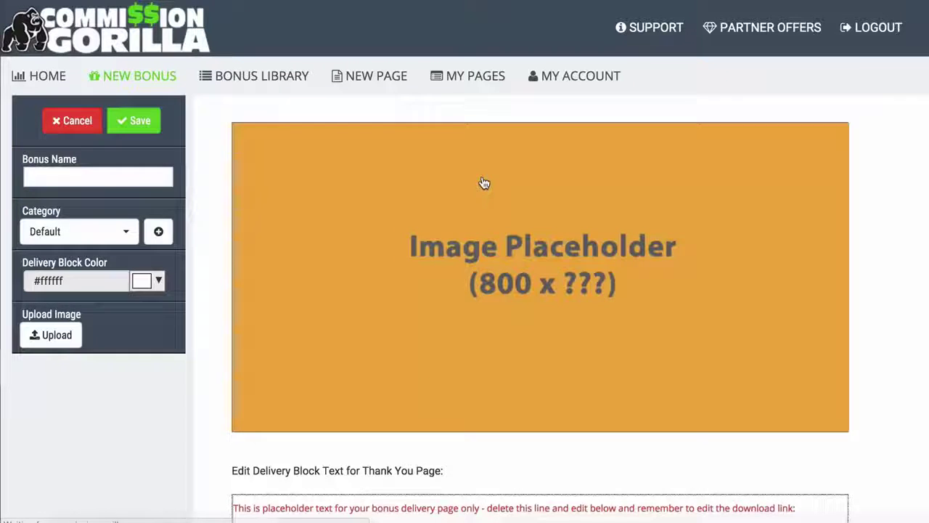
pyautogui.click(79, 174)
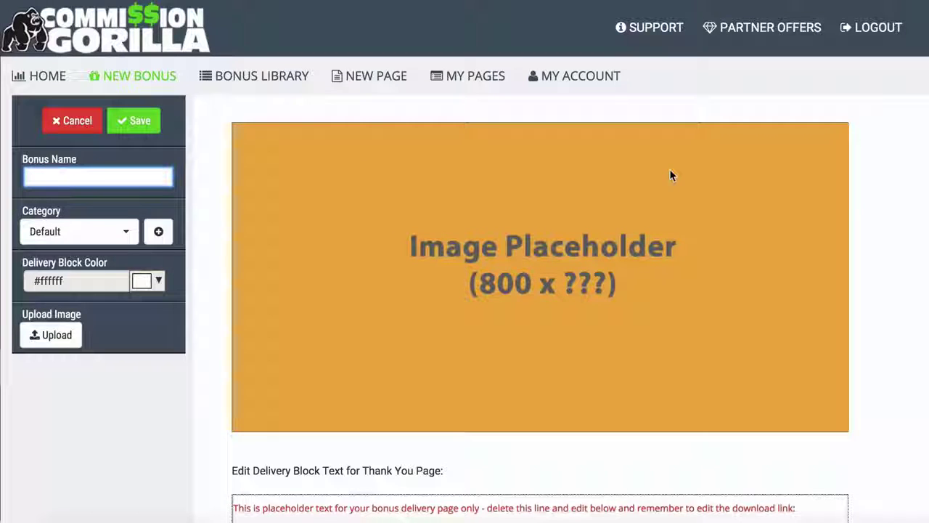
pyautogui.write('Bon')
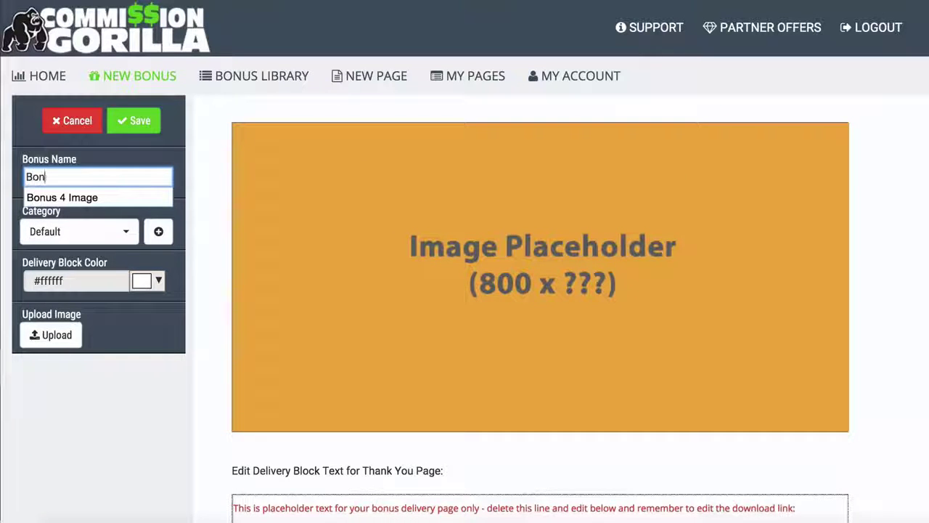
pyautogui.write('us Example')
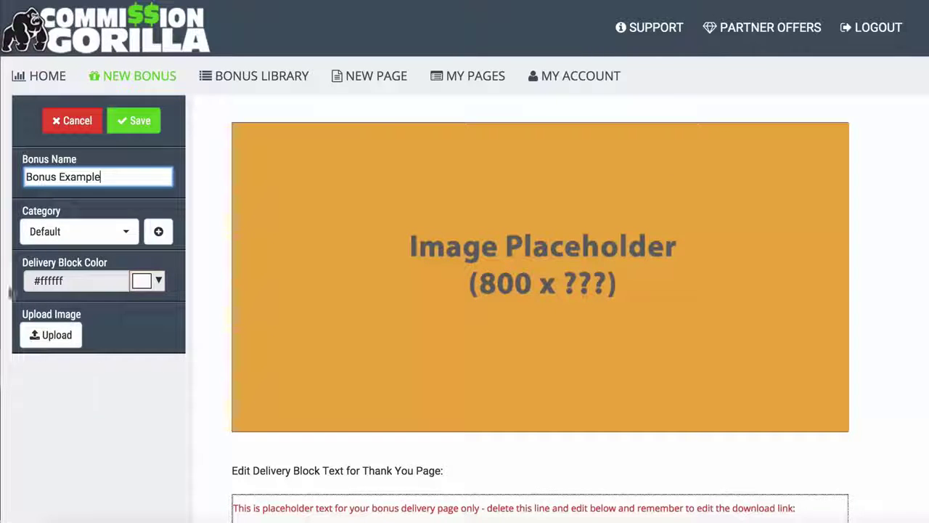
pyautogui.click(125, 233)
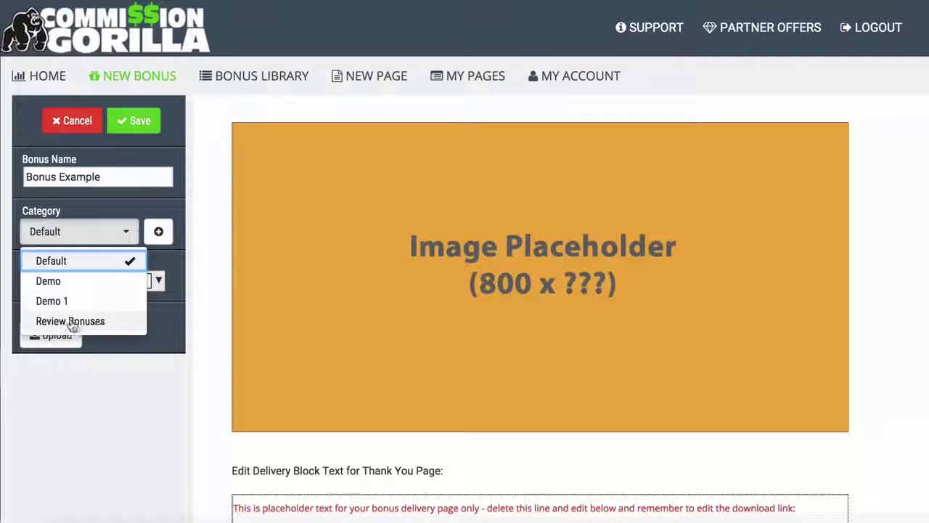
pyautogui.click(71, 320)
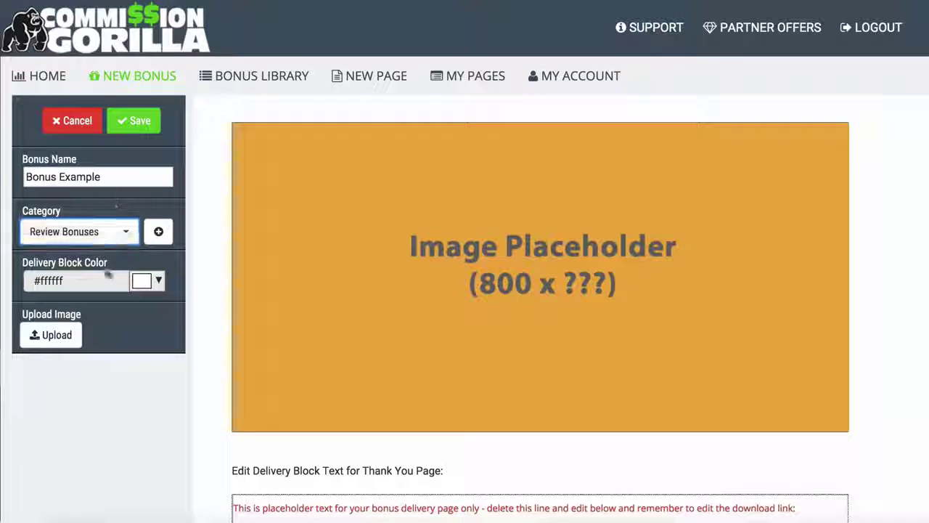
# Step: Delete the red placeholder instruction line from the thank-you page delivery block text
pyautogui.scroll(-3, 210, 276)
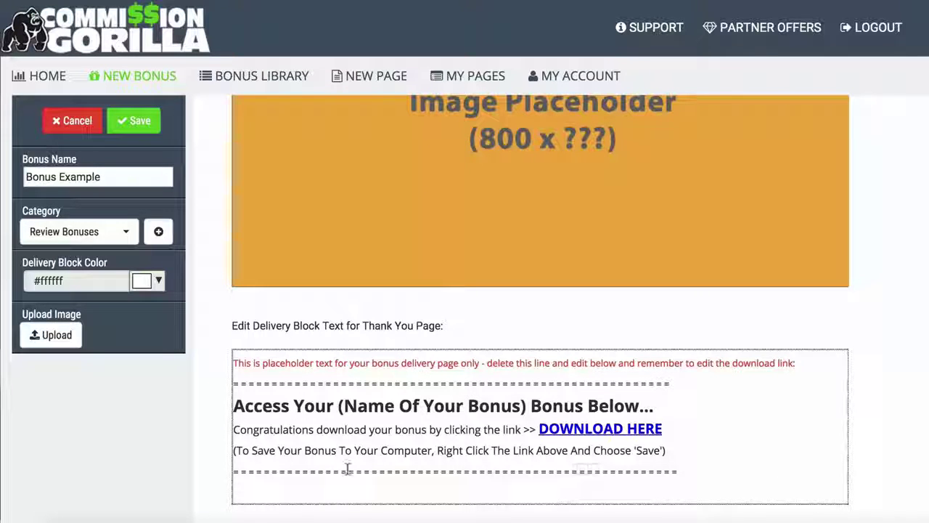
pyautogui.click(346, 374)
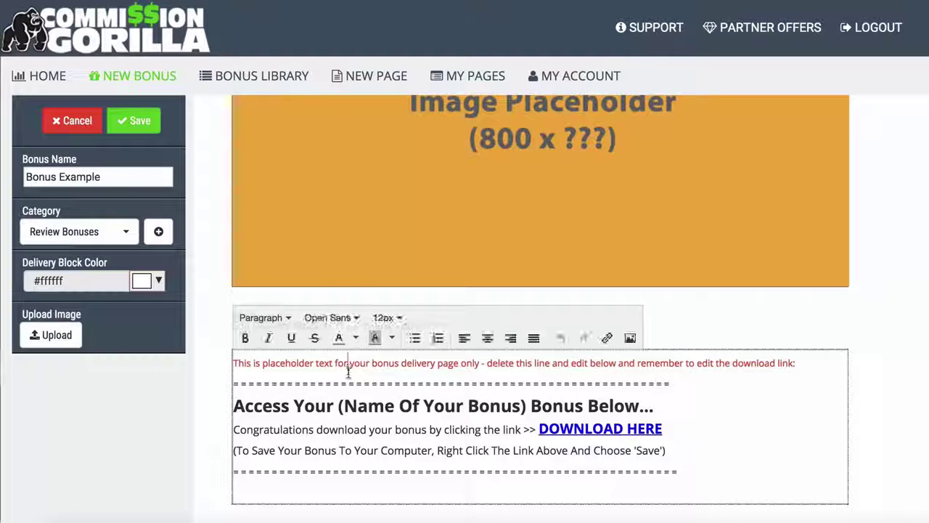
pyautogui.moveTo(796, 363); pyautogui.dragTo(236, 361)
pyautogui.press('BackSpace')
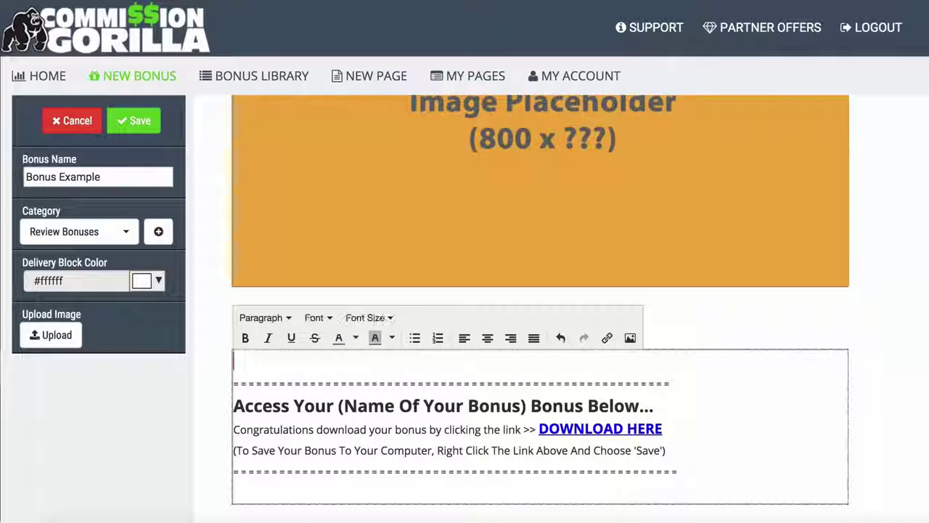
pyautogui.moveTo(339, 405); pyautogui.dragTo(512, 407)
pyautogui.click(513, 406)
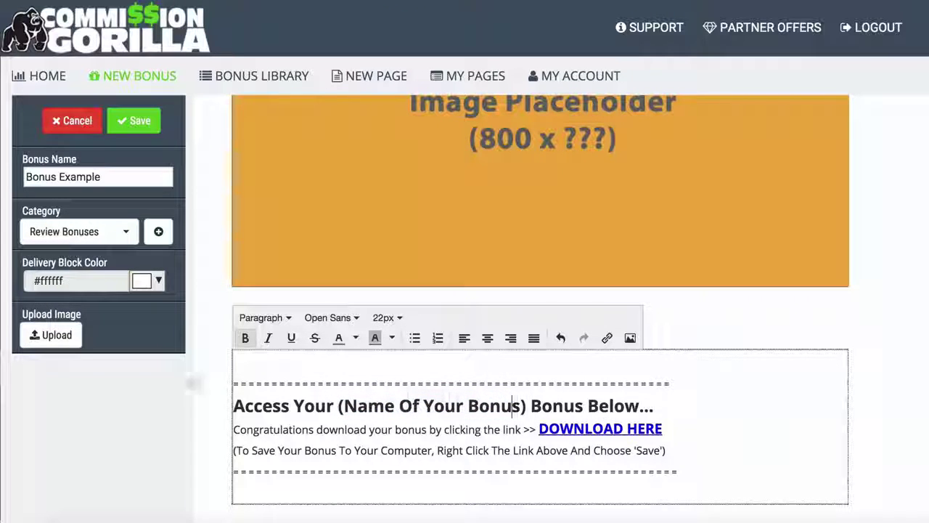
pyautogui.click(200, 403)
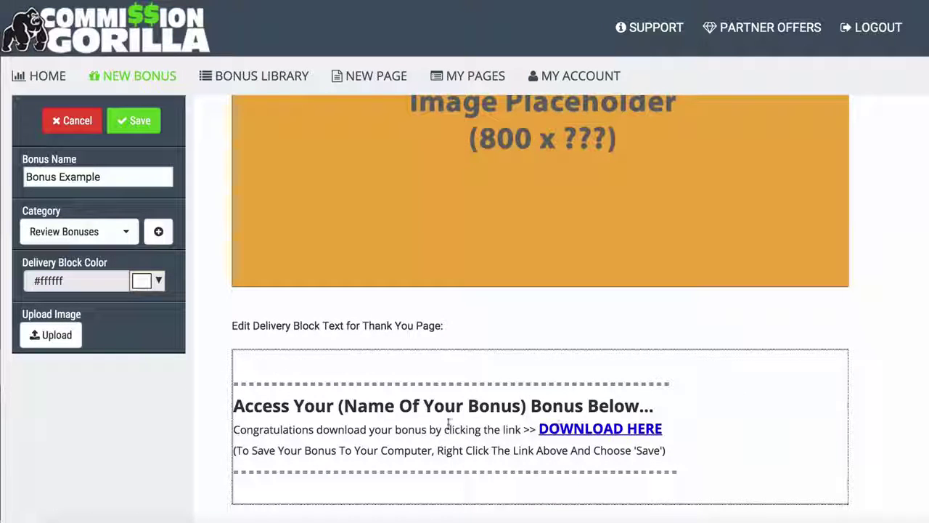
# Step: Try red (#ff0000) and black (#000000) as the delivery block color, and set it back to white (#ffffff)
pyautogui.click(149, 281)
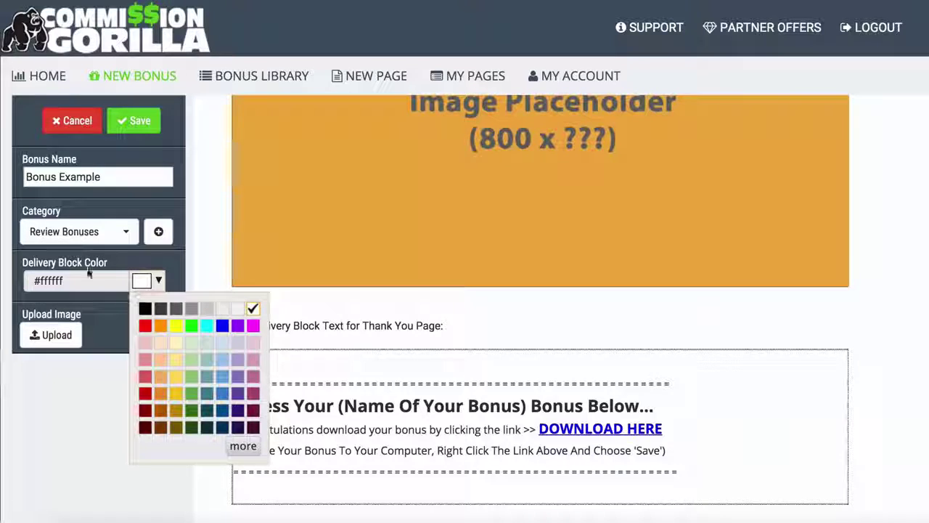
pyautogui.click(147, 325)
pyautogui.click(154, 280)
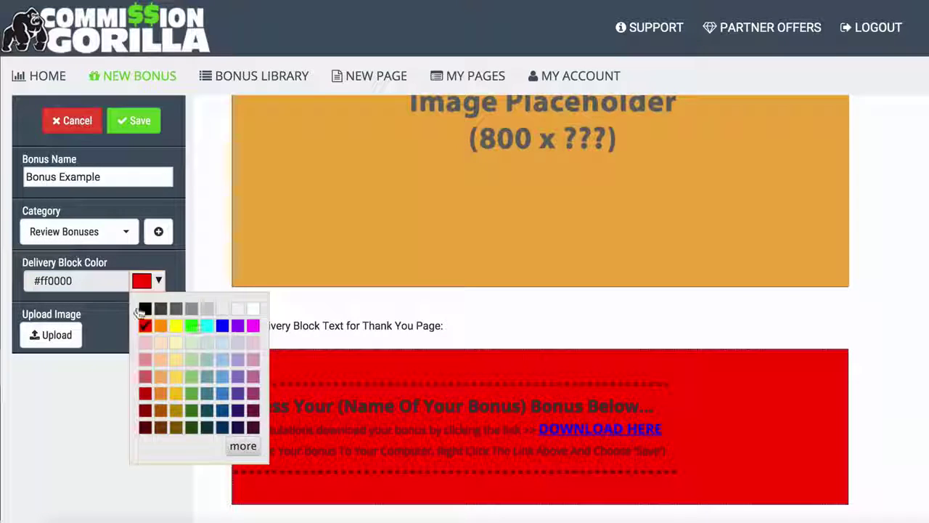
pyautogui.click(142, 309)
pyautogui.click(145, 282)
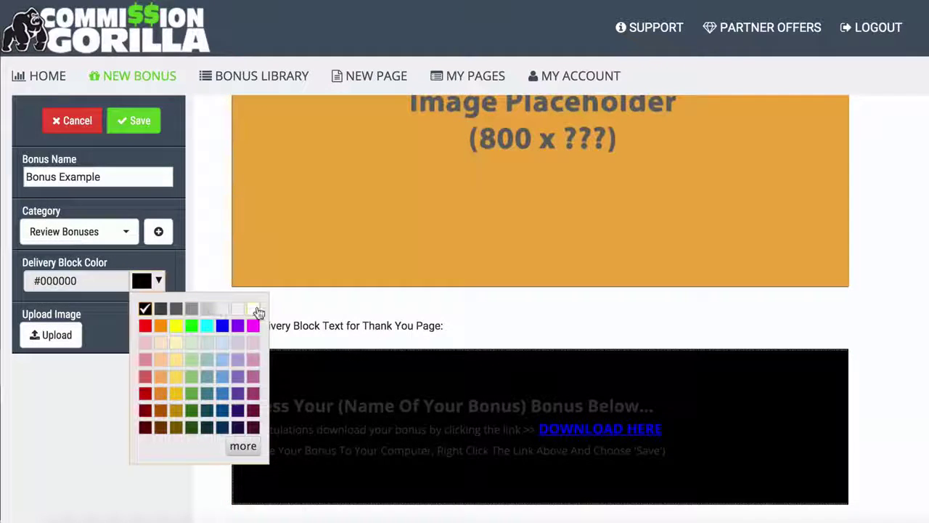
pyautogui.click(257, 310)
pyautogui.scroll(2, 204, 268)
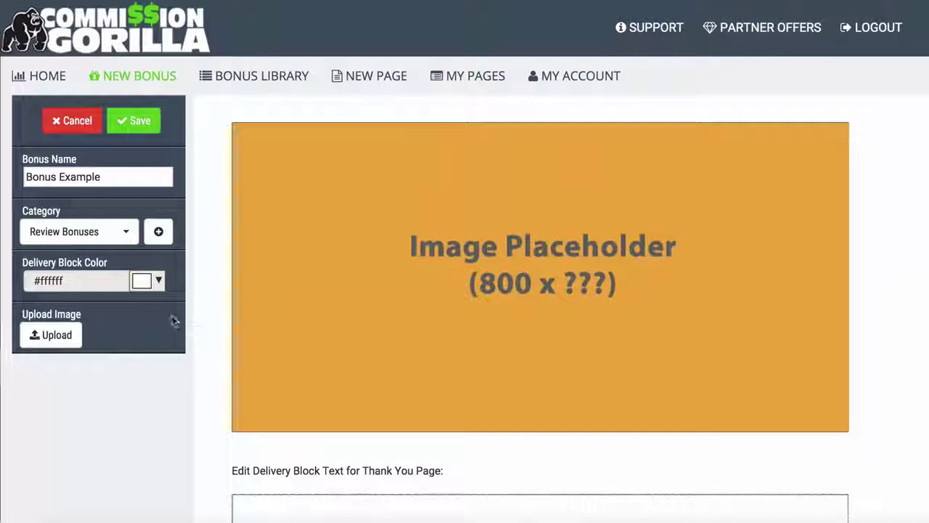
# Step: Upload Media Buying 101.jpg from the CG DEMO BONUSES folder as the bonus image and look over the graphic
pyautogui.click(51, 333)
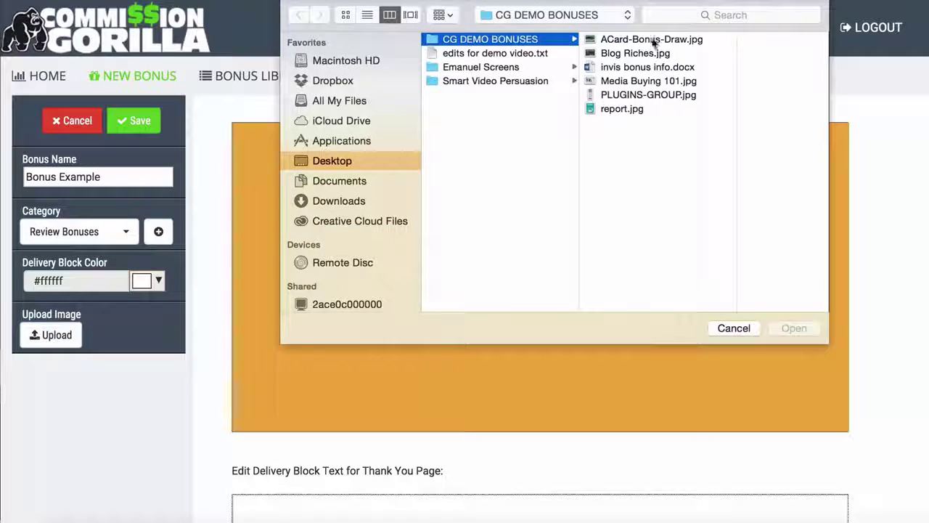
pyautogui.click(617, 81)
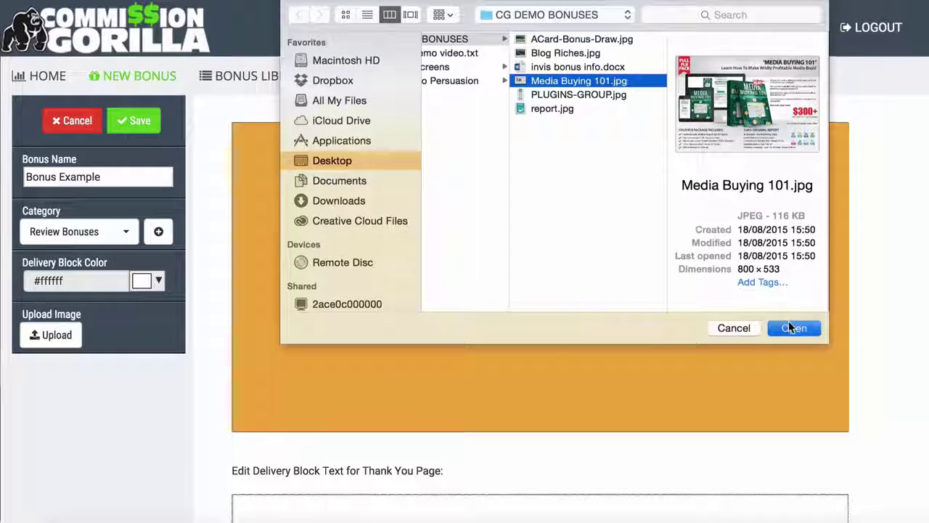
pyautogui.click(791, 328)
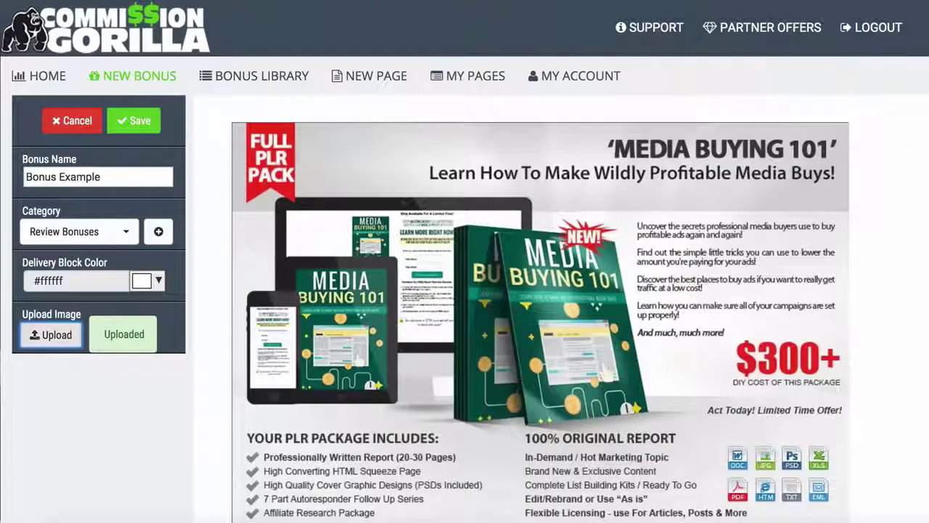
pyautogui.scroll(-1, 540, 308)
pyautogui.scroll(-2, 540, 308)
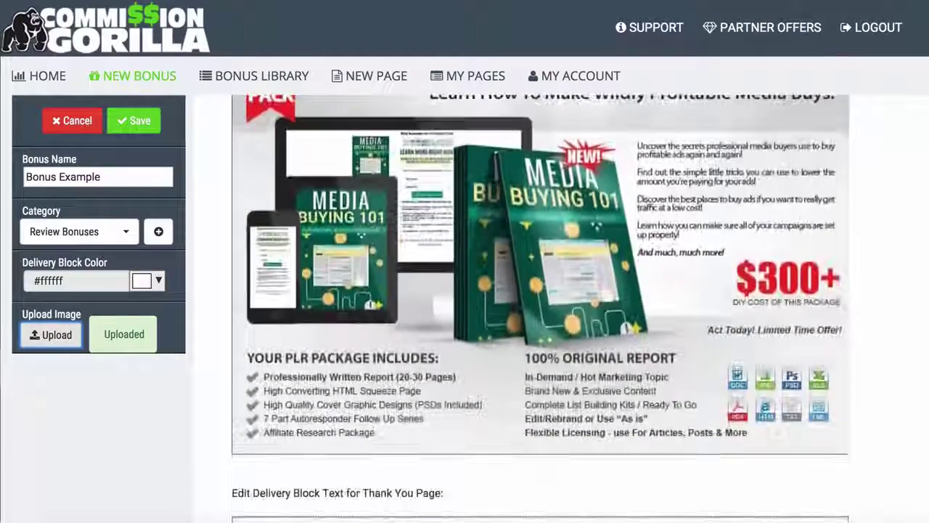
pyautogui.scroll(2, 540, 309)
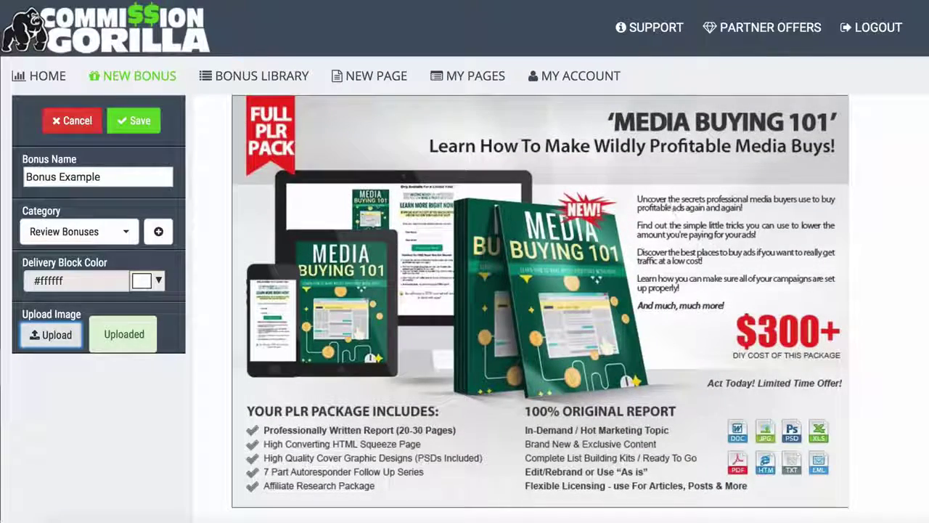
pyautogui.scroll(1, 531, 225)
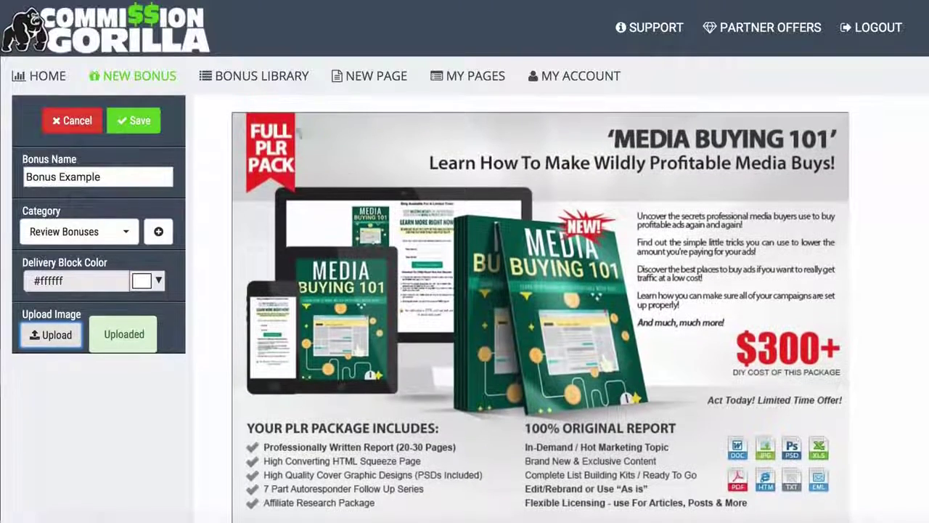
# Step: Save the bonus, preview Bonus Example from the bonus library and close the preview
pyautogui.click(132, 122)
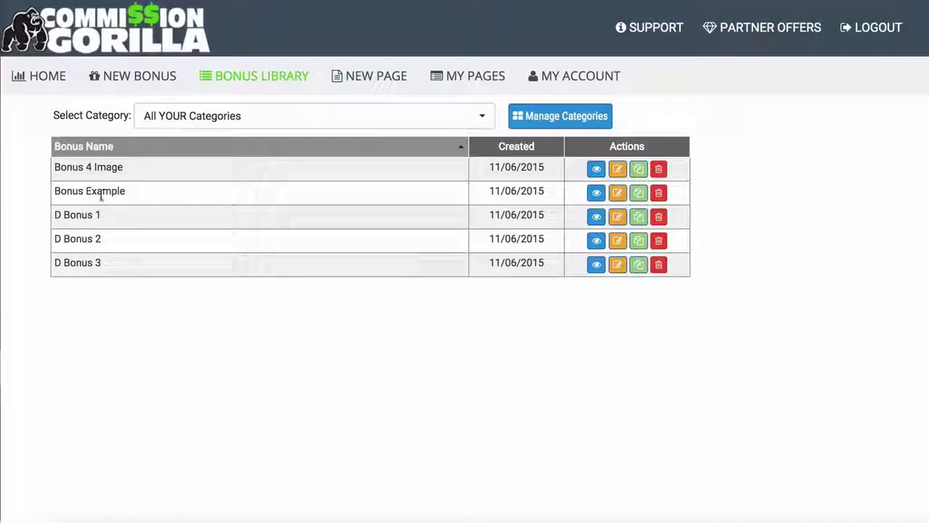
pyautogui.click(596, 193)
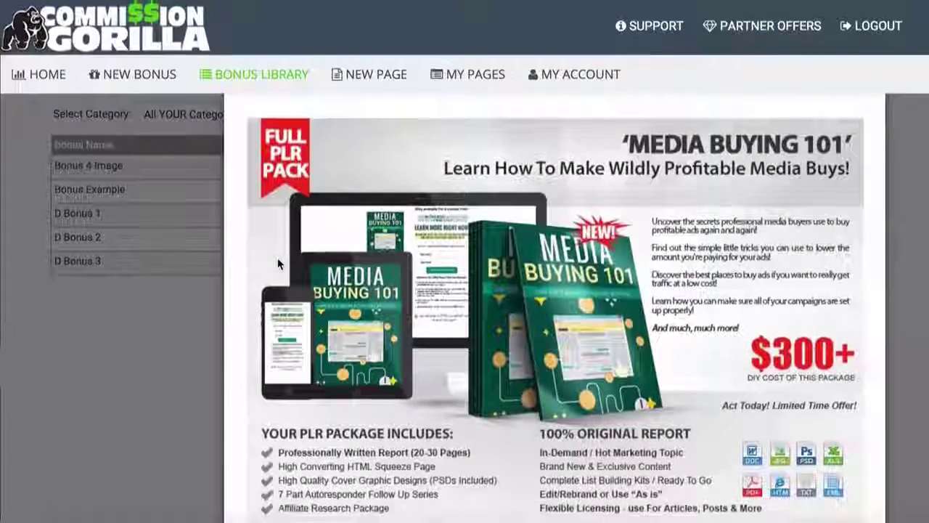
pyautogui.click(135, 365)
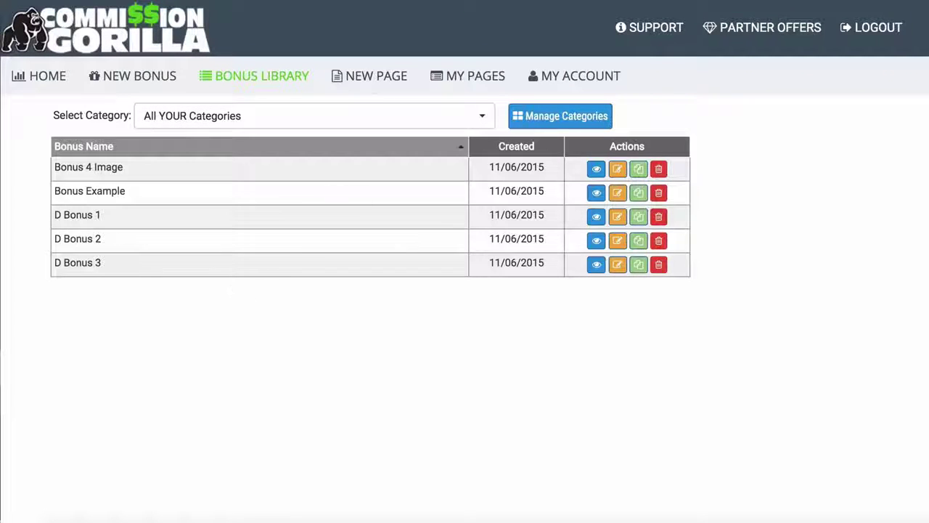
# Step: Start a new bonus page and name it "Video Page" in the page settings
pyautogui.click(366, 71)
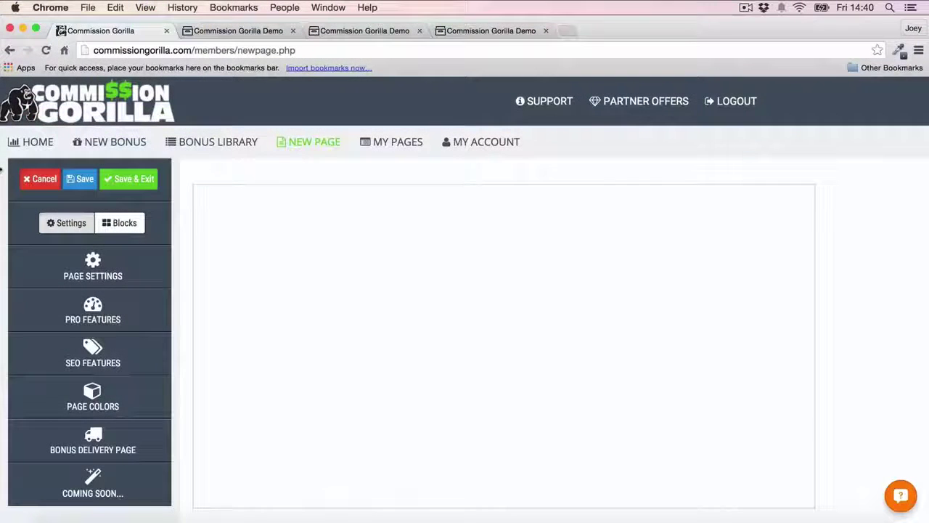
pyautogui.click(106, 273)
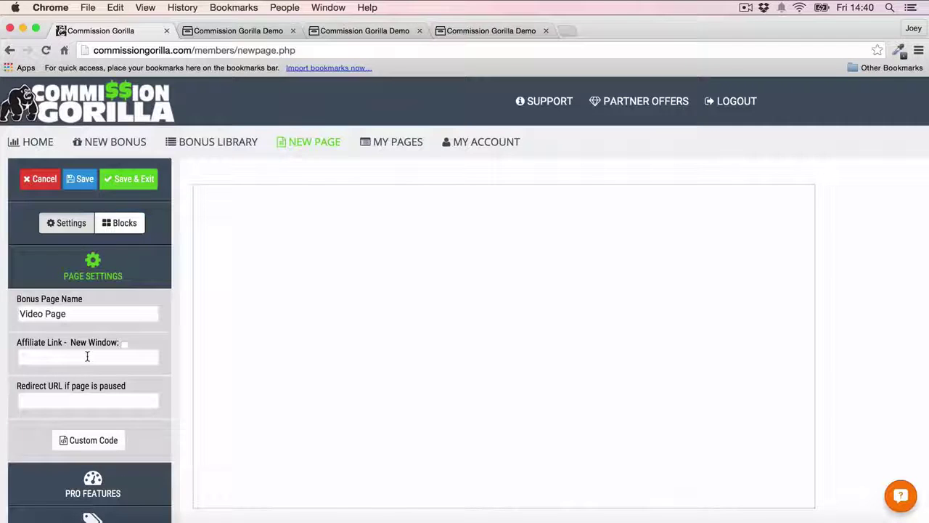
pyautogui.click(88, 274)
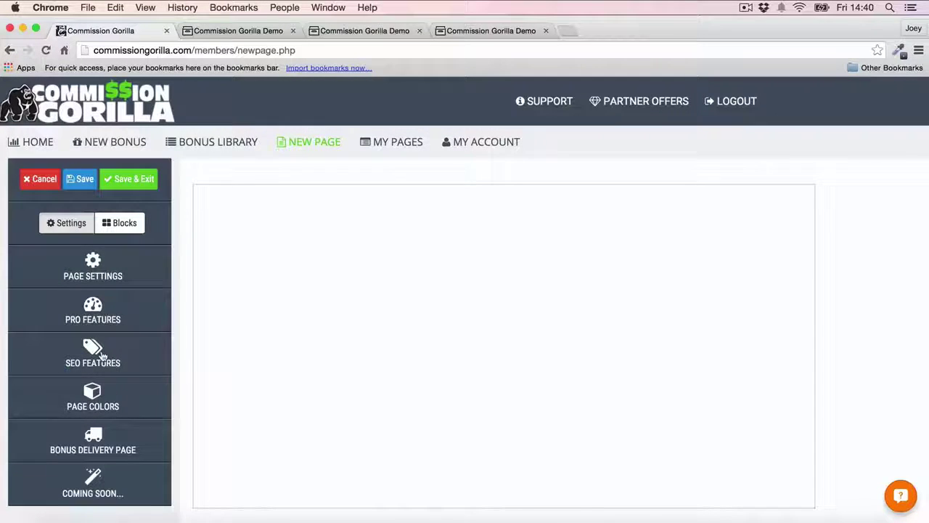
# Step: Review the SEO options for page title, Facebook text, meta description and keywords
pyautogui.click(102, 356)
pyautogui.scroll(-4, 104, 327)
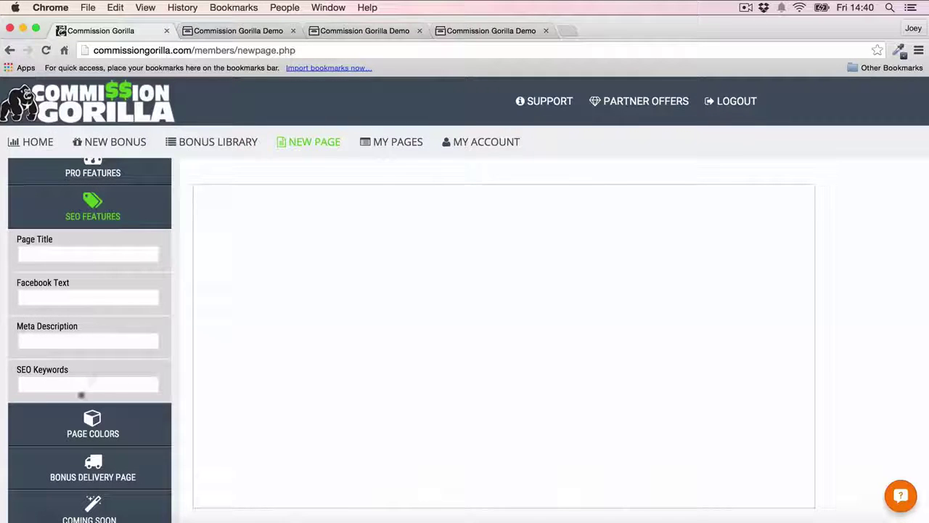
pyautogui.click(93, 208)
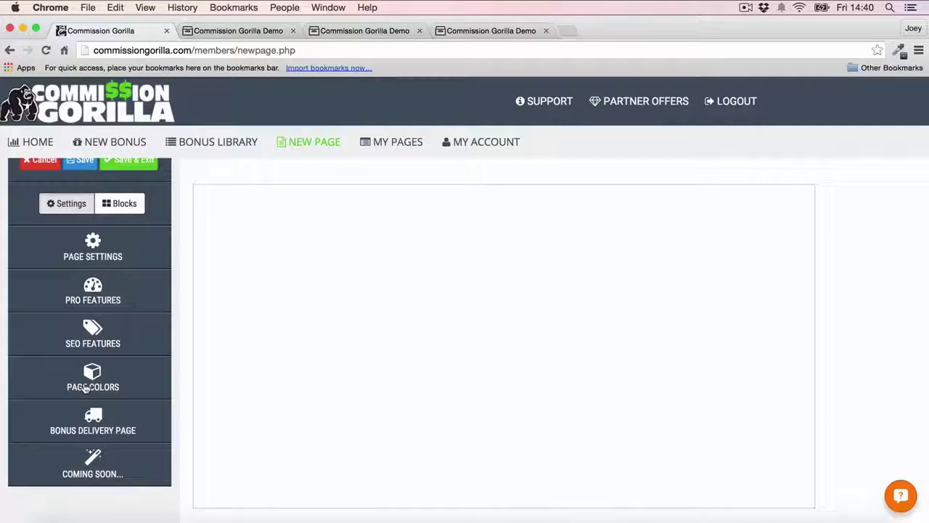
# Step: Set the page's outer color to light gray (#eeeeee)
pyautogui.click(86, 383)
pyautogui.scroll(-2, 114, 257)
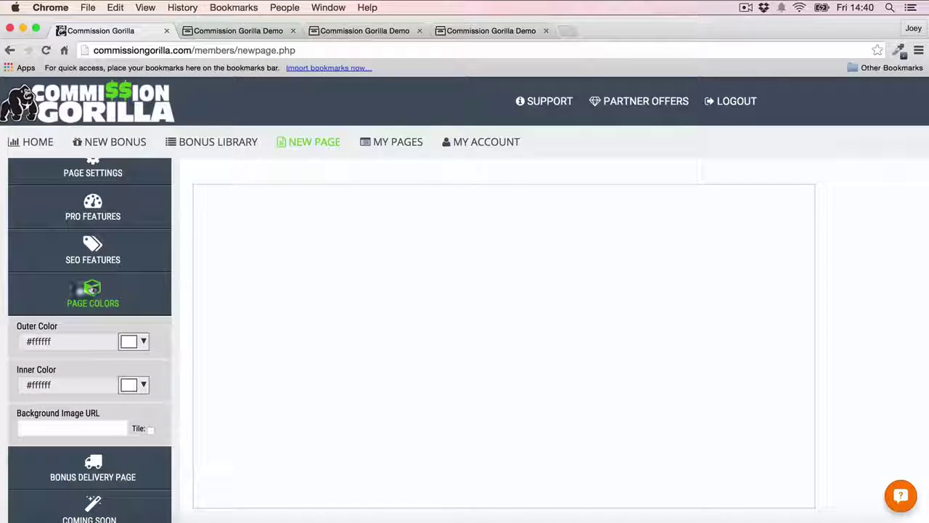
pyautogui.click(135, 341)
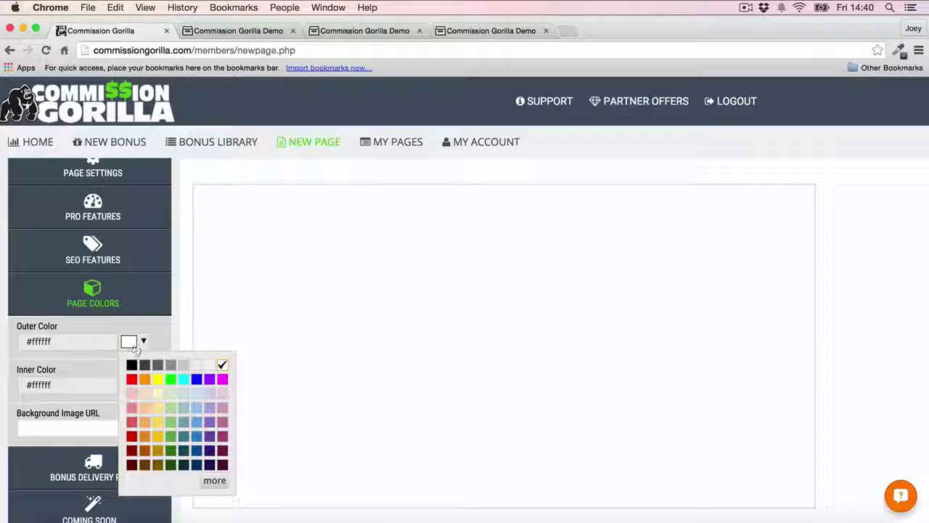
pyautogui.click(196, 365)
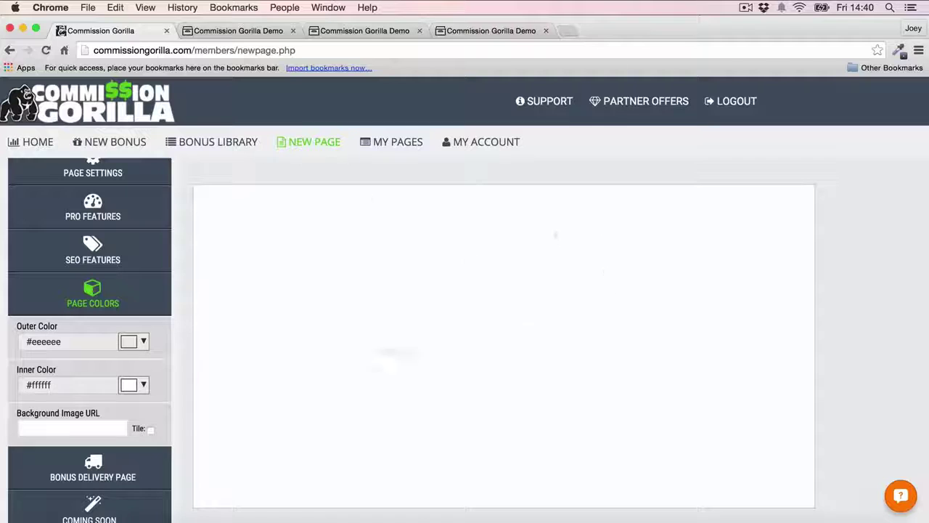
# Step: Try black (#000000) and gray shades including #666666 as the page's inner color, and set it back to white (#ffffff)
pyautogui.click(138, 384)
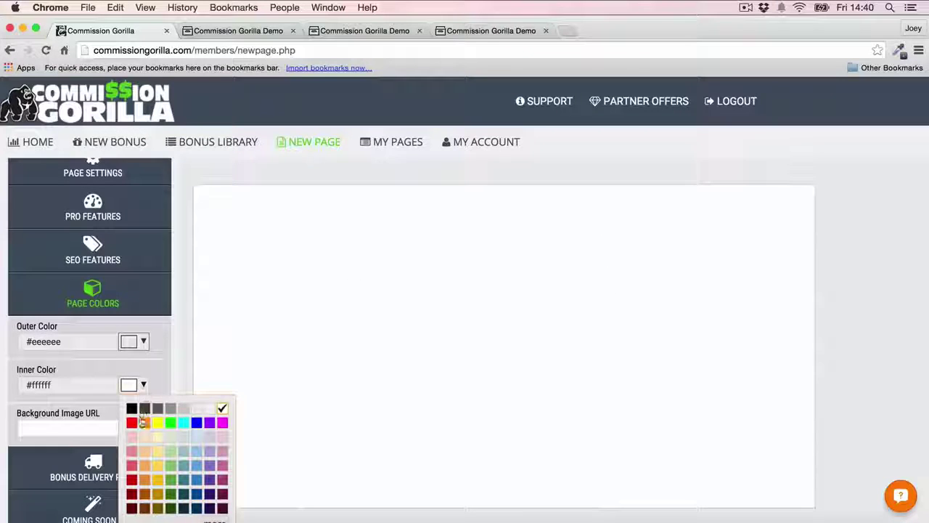
pyautogui.click(134, 409)
pyautogui.click(135, 387)
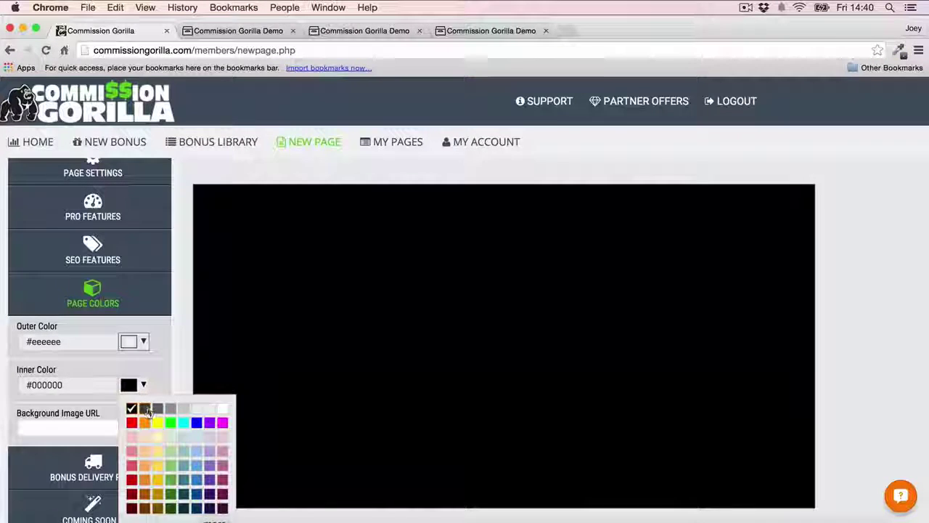
pyautogui.click(144, 409)
pyautogui.click(141, 385)
pyautogui.click(157, 409)
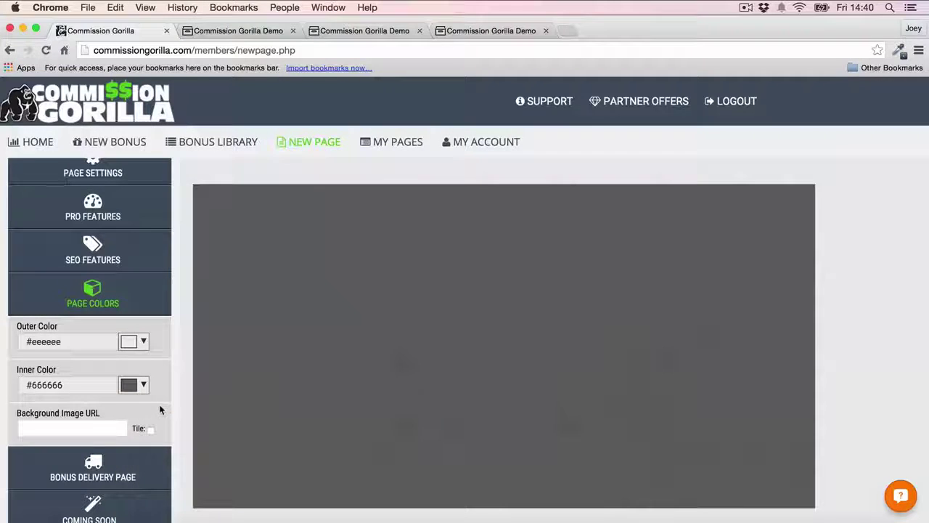
pyautogui.click(142, 385)
pyautogui.click(221, 409)
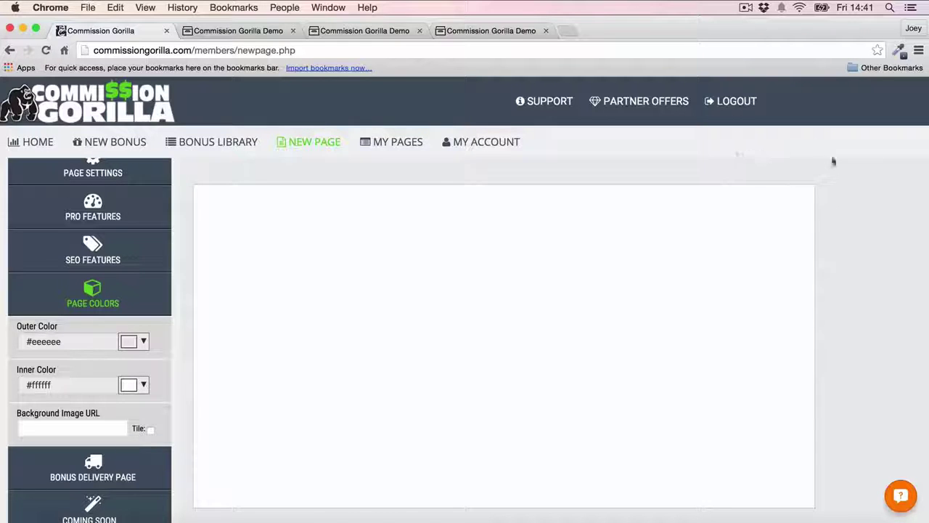
pyautogui.click(94, 294)
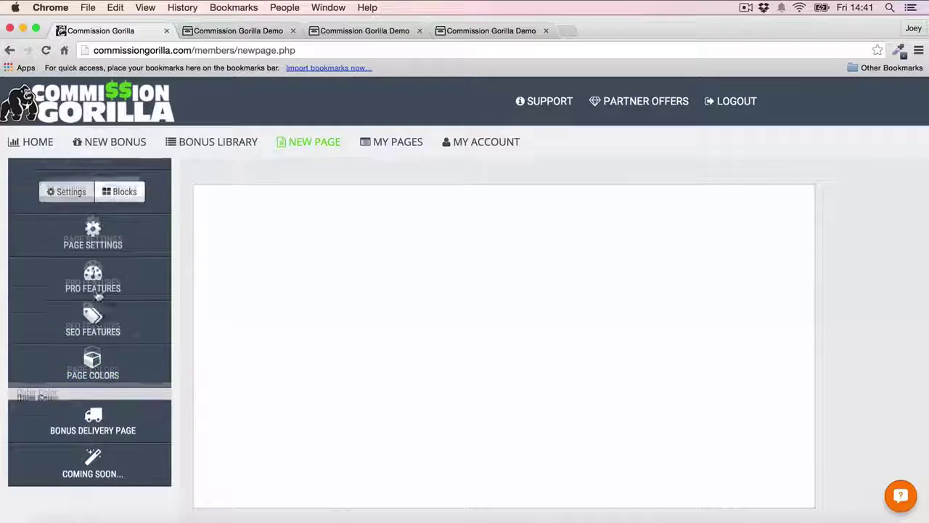
# Step: Set the thank you page filename to "Test" in the bonus delivery page settings
pyautogui.click(90, 421)
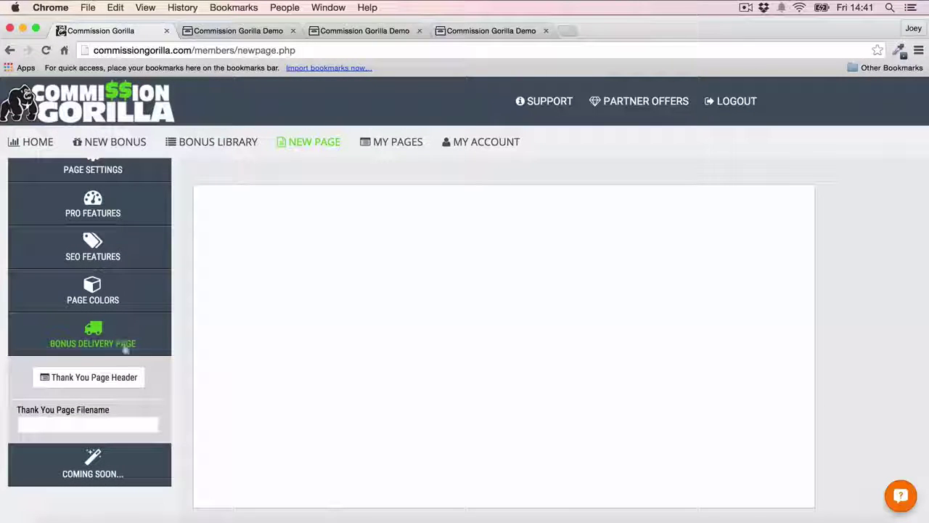
pyautogui.click(82, 418)
pyautogui.write('Test')
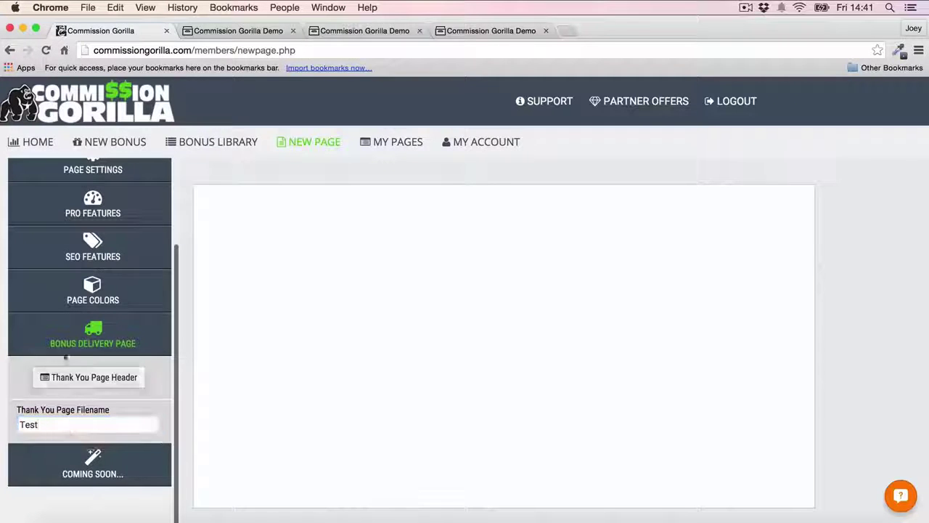
pyautogui.click(93, 335)
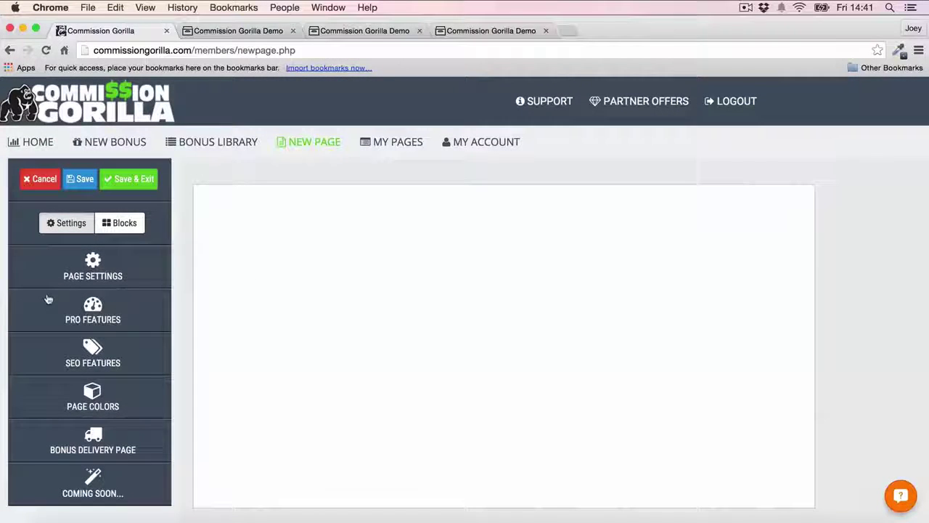
# Step: Add a text block to the empty page with the headline "Awesome Bonus Package For Commission Gorilla!"
pyautogui.click(126, 224)
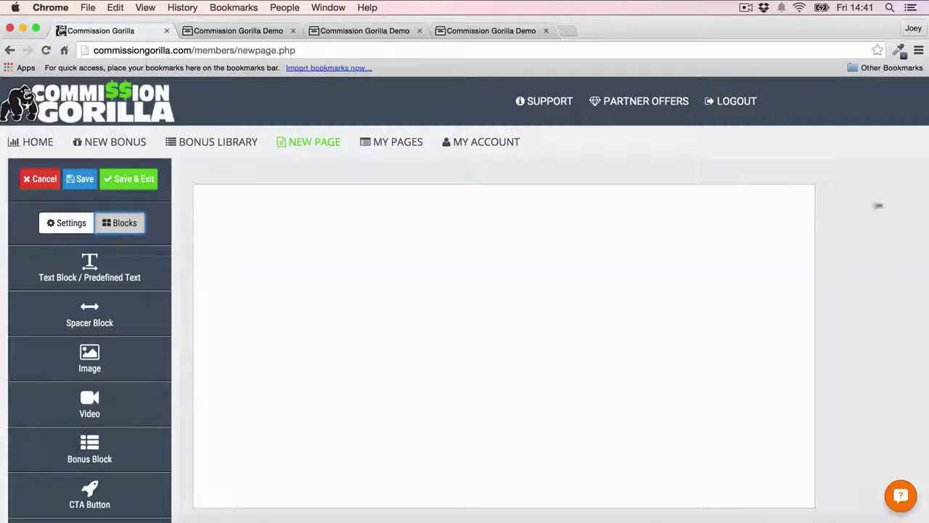
pyautogui.scroll(-2, 119, 301)
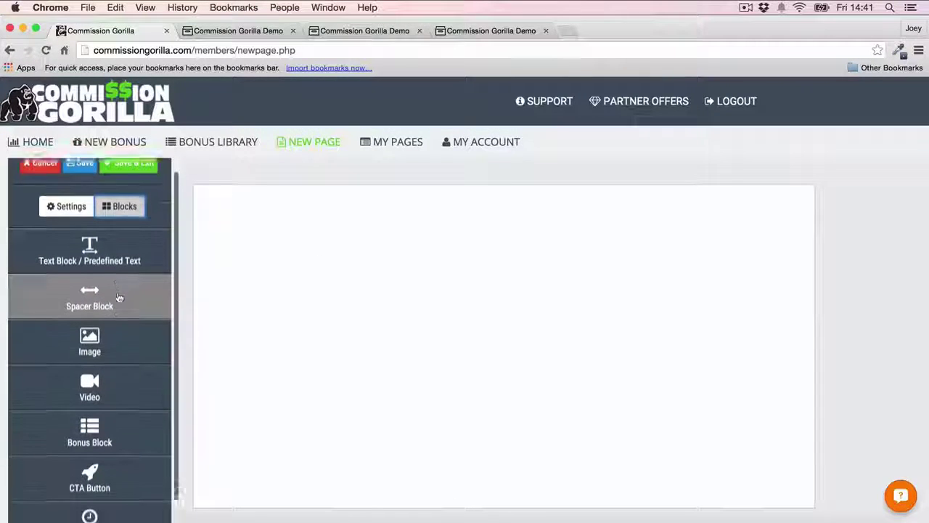
pyautogui.scroll(-2, 119, 297)
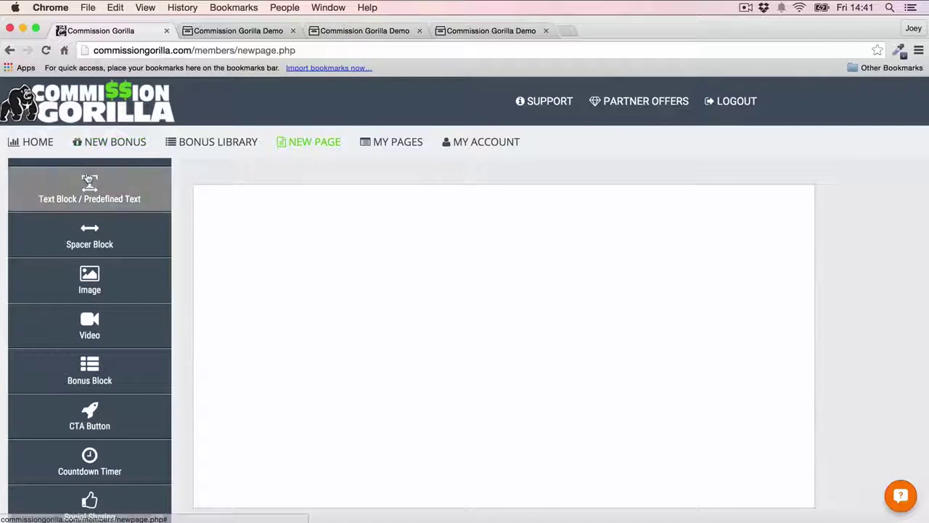
pyautogui.moveTo(79, 188); pyautogui.dragTo(336, 234)
pyautogui.click(534, 204)
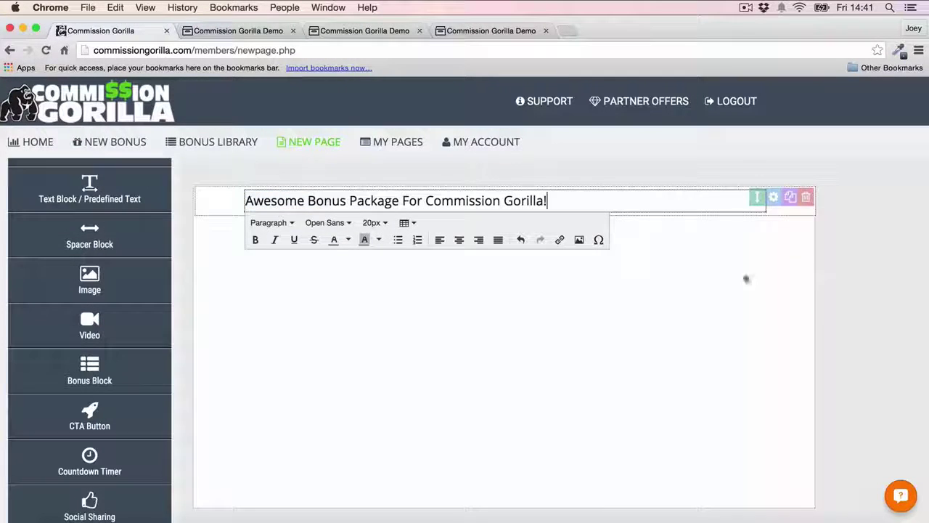
# Step: Try the whole headline at 36px, settle on a font size of 29px and make it bold
pyautogui.tripleClick(553, 201)
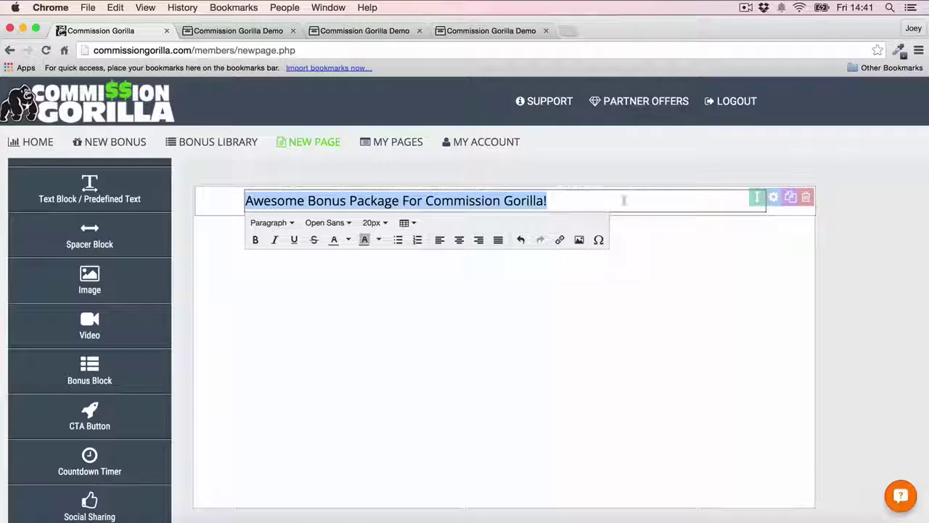
pyautogui.click(373, 223)
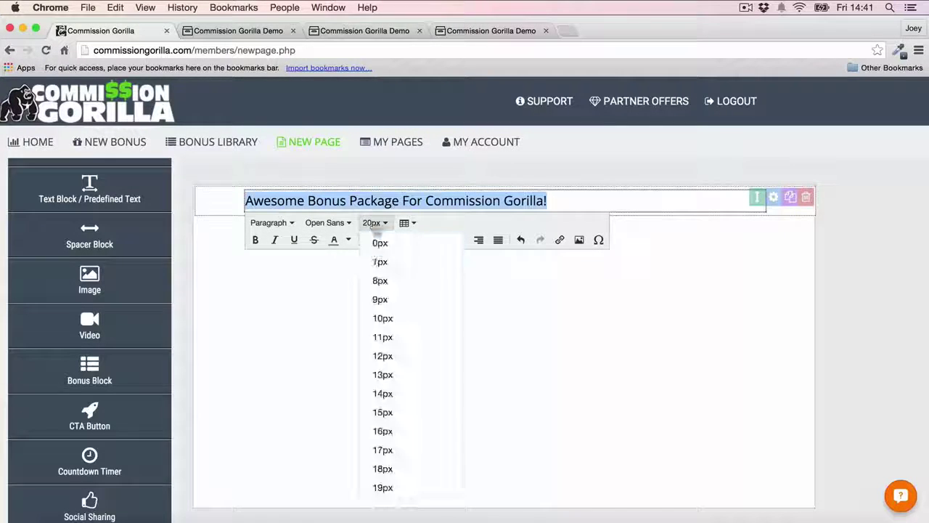
pyautogui.scroll(-5, 396, 331)
pyautogui.scroll(-3, 396, 363)
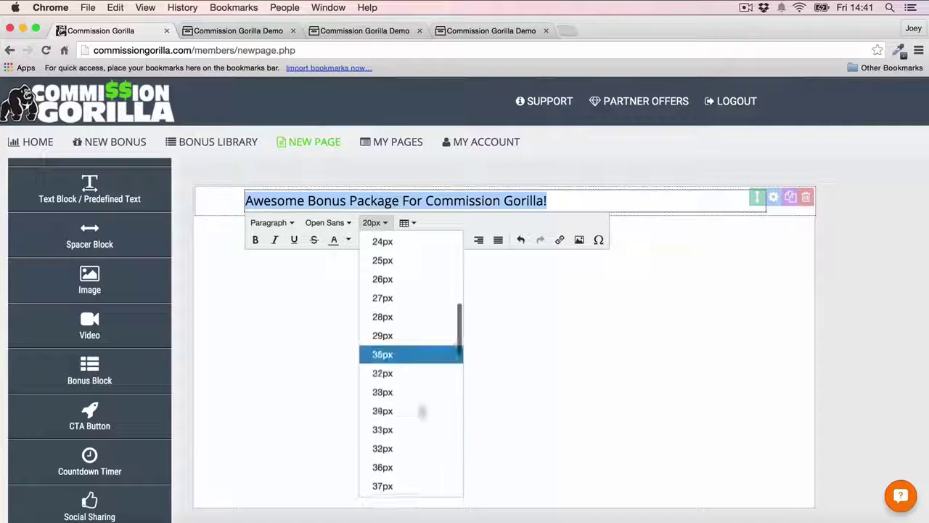
pyautogui.click(395, 460)
pyautogui.click(373, 270)
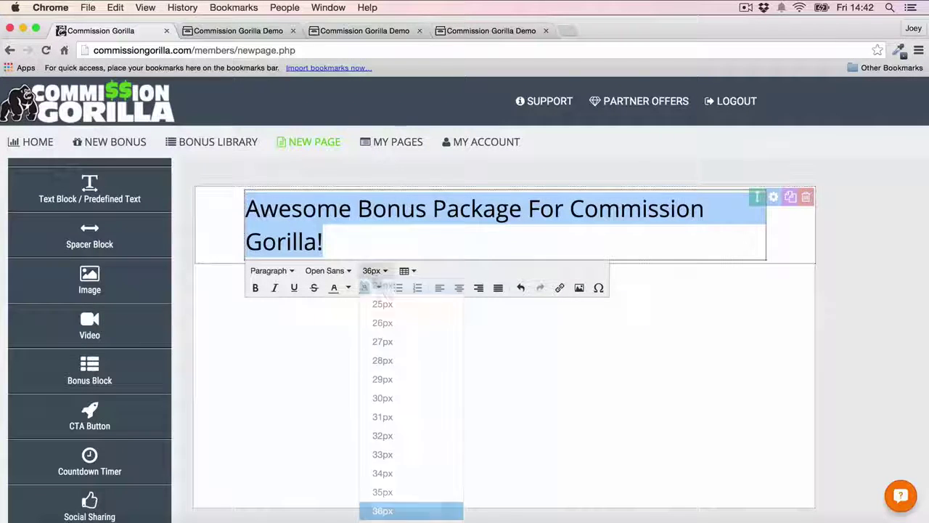
pyautogui.scroll(3, 402, 455)
pyautogui.click(387, 407)
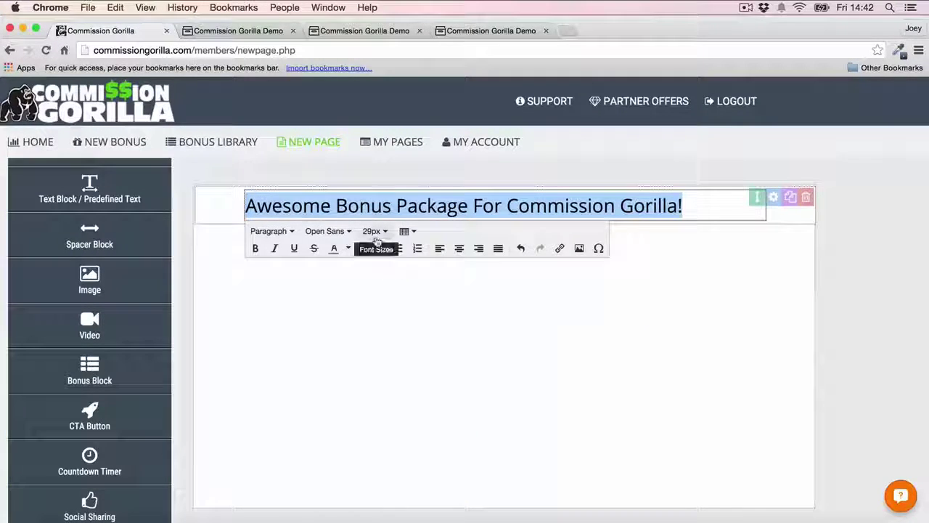
pyautogui.click(255, 248)
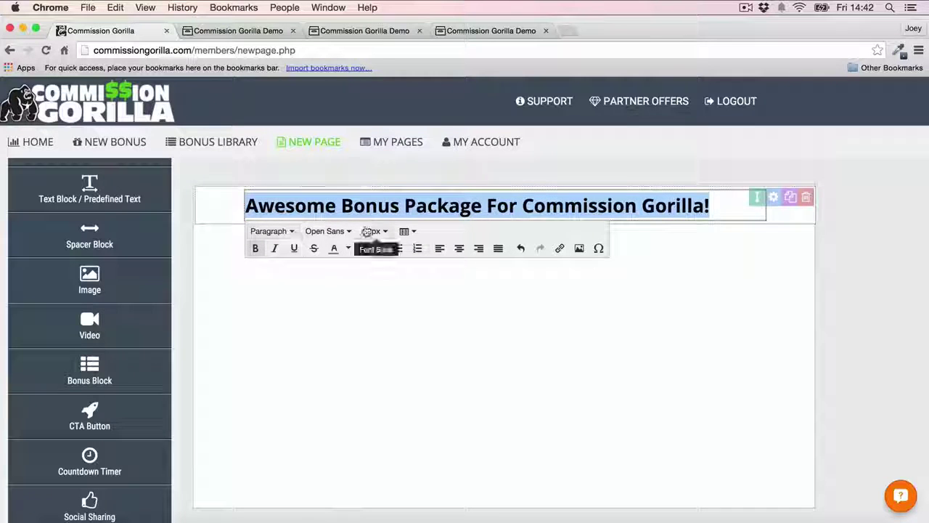
# Step: Change the font of the selected headline from Open Sans to Montserrat
pyautogui.click(324, 230)
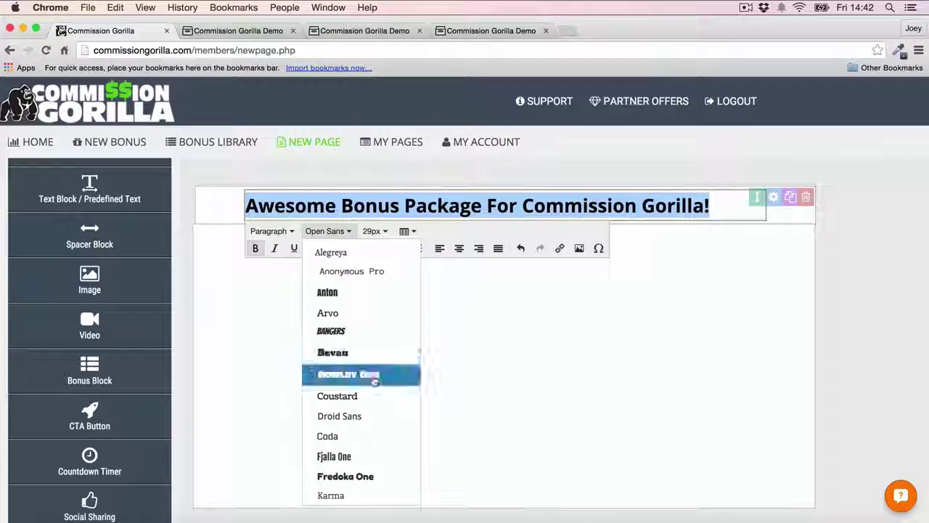
pyautogui.scroll(-3, 374, 380)
pyautogui.scroll(-5, 374, 381)
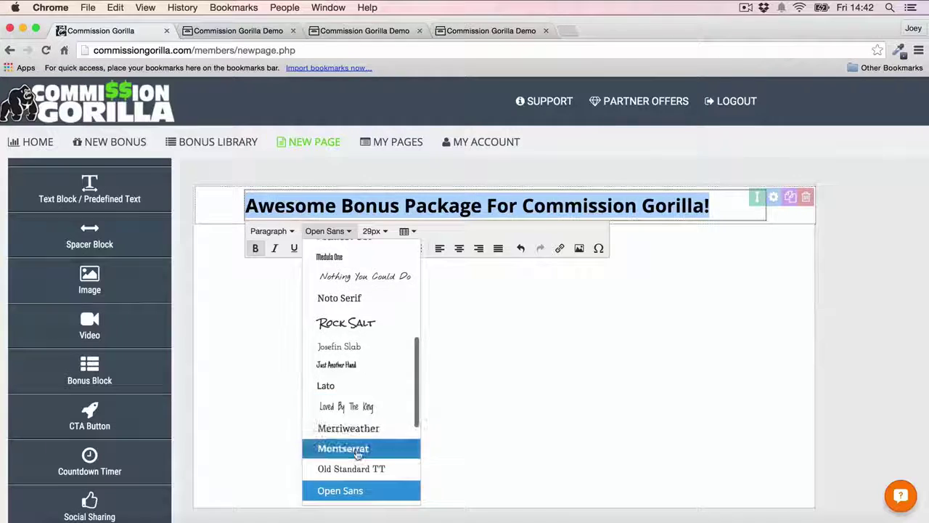
pyautogui.click(363, 448)
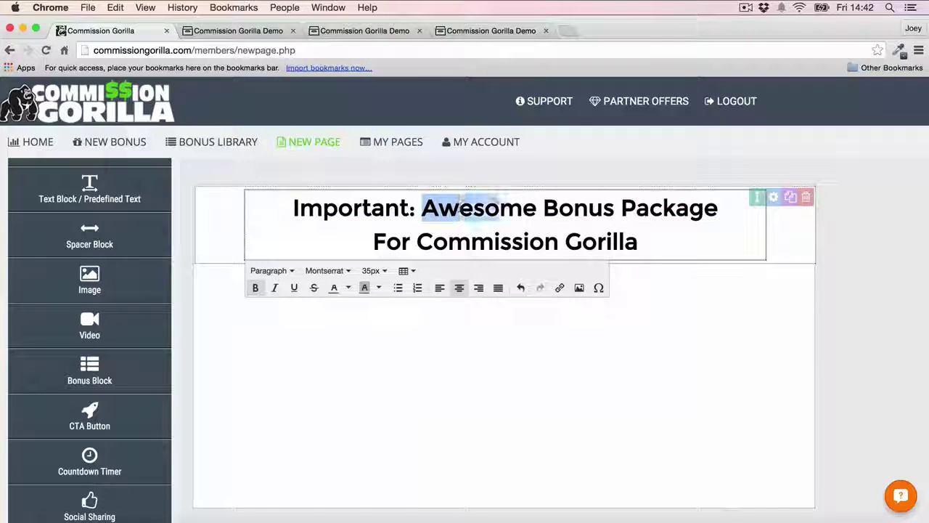
# Step: Color the words "Awesome Bonus" in the headline orange
pyautogui.moveTo(499, 207); pyautogui.dragTo(614, 209)
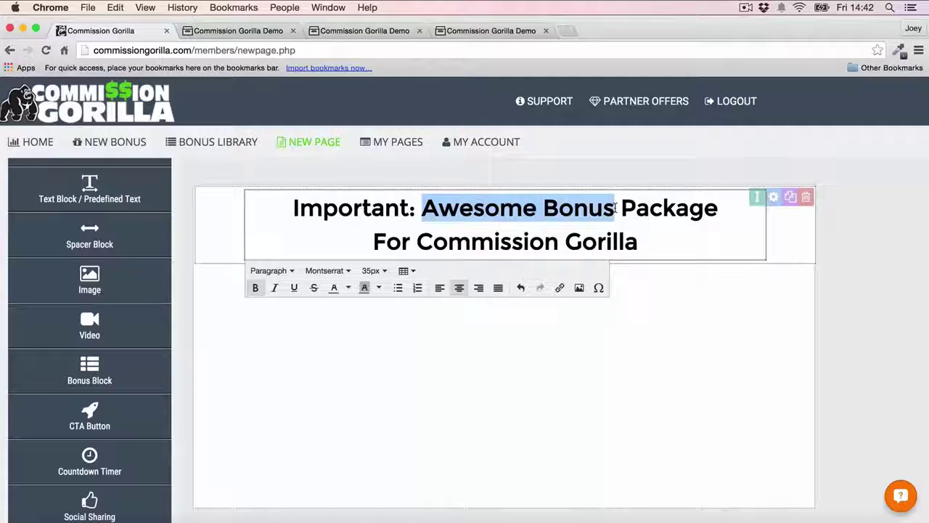
pyautogui.click(349, 288)
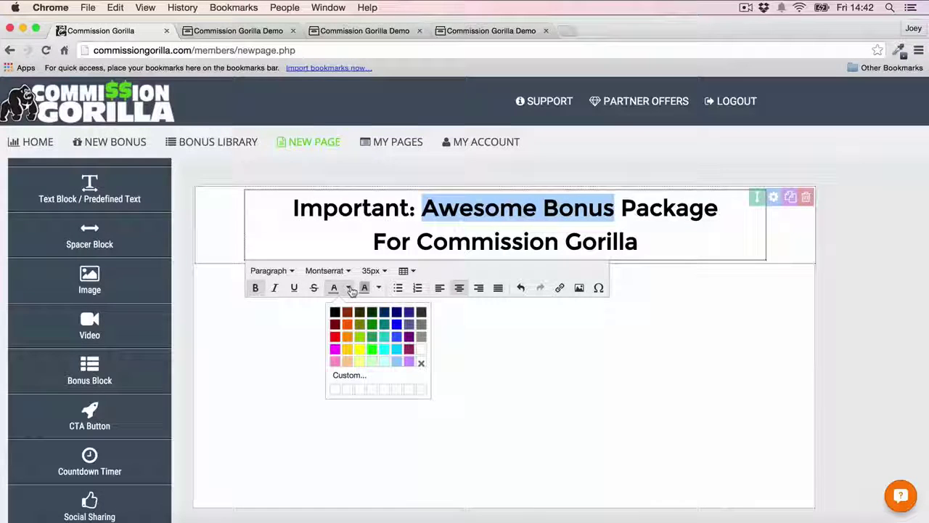
pyautogui.click(347, 337)
pyautogui.click(879, 232)
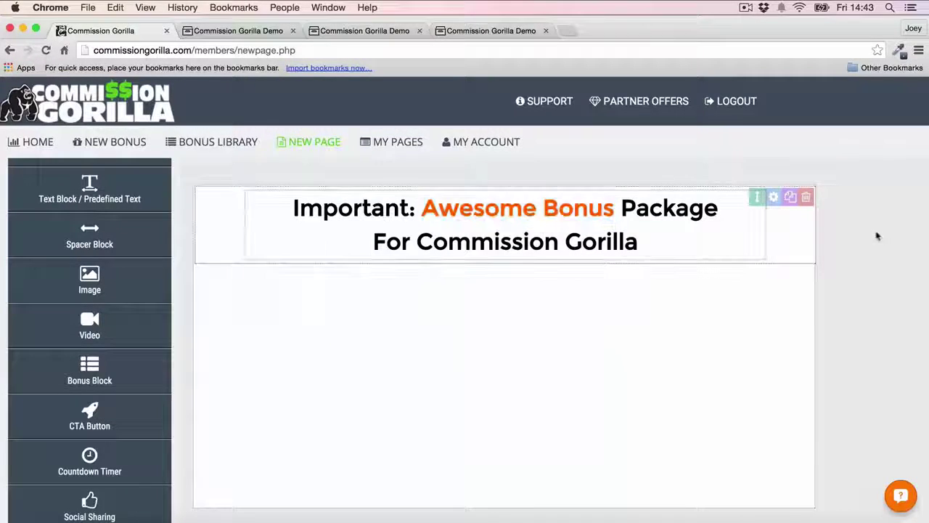
# Step: Highlight the words "Commission Gorilla" in the headline with a yellow background
pyautogui.click(409, 243)
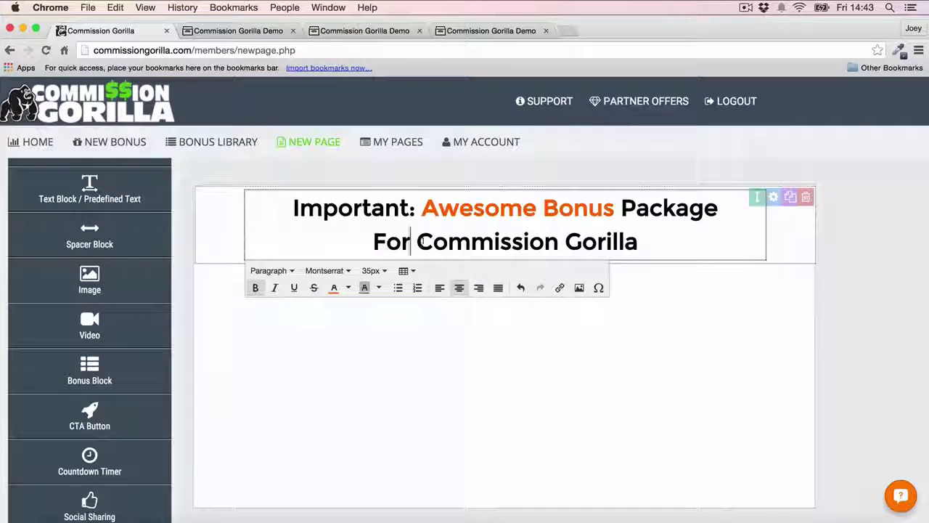
pyautogui.moveTo(420, 241); pyautogui.dragTo(681, 241)
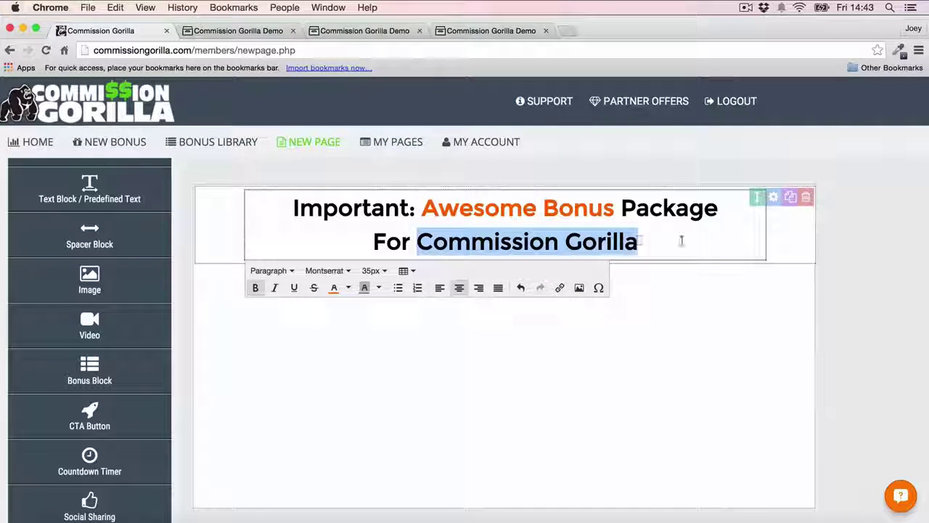
pyautogui.click(378, 287)
pyautogui.click(390, 350)
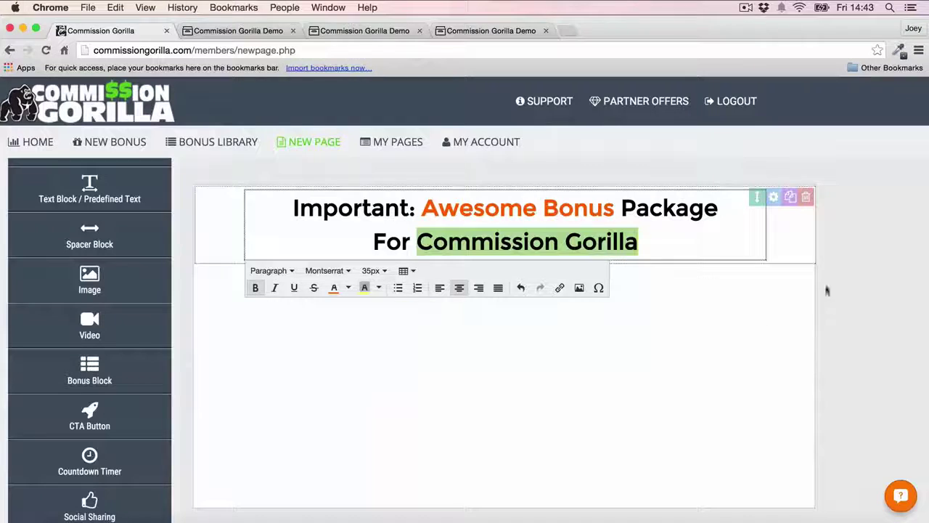
pyautogui.click(884, 325)
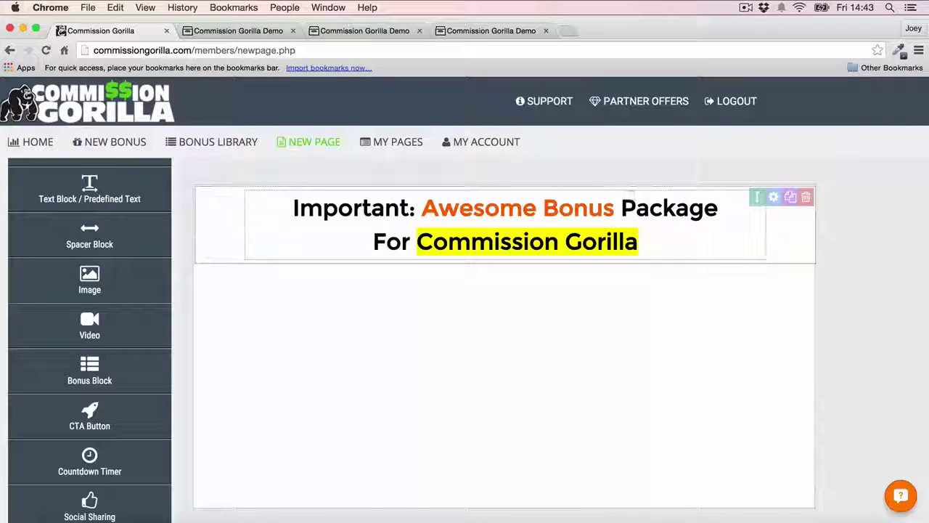
# Step: Add a spacer block, place it above the headline and set its height to 24px
pyautogui.moveTo(89, 233); pyautogui.dragTo(336, 210)
pyautogui.moveTo(89, 233); pyautogui.dragTo(388, 276)
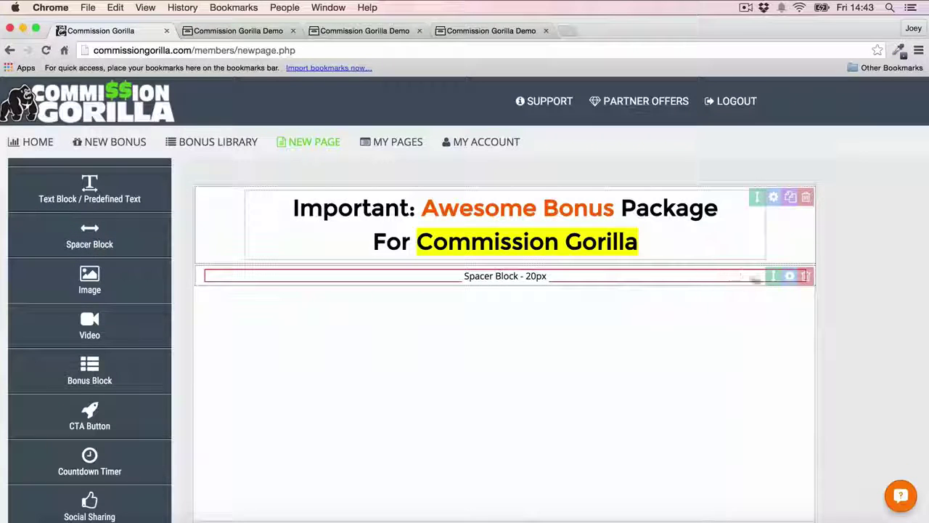
pyautogui.moveTo(775, 278); pyautogui.dragTo(773, 195)
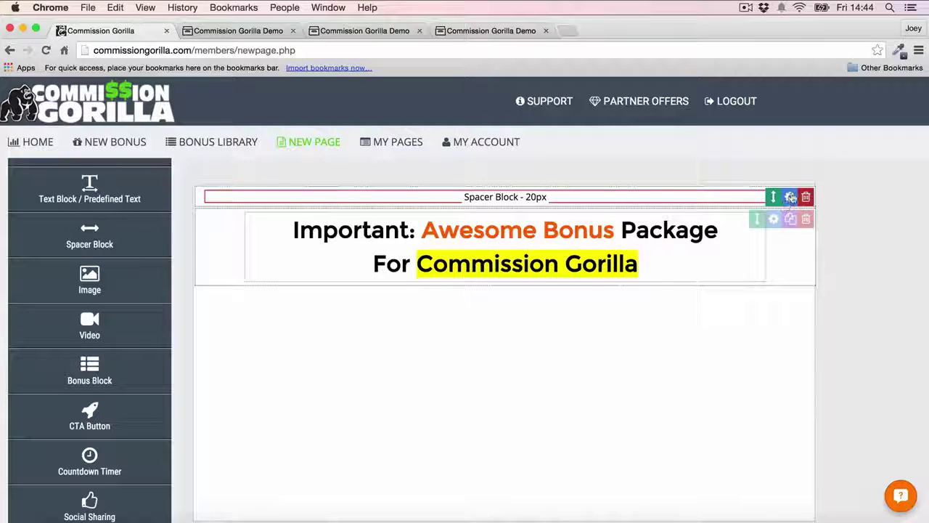
pyautogui.click(785, 199)
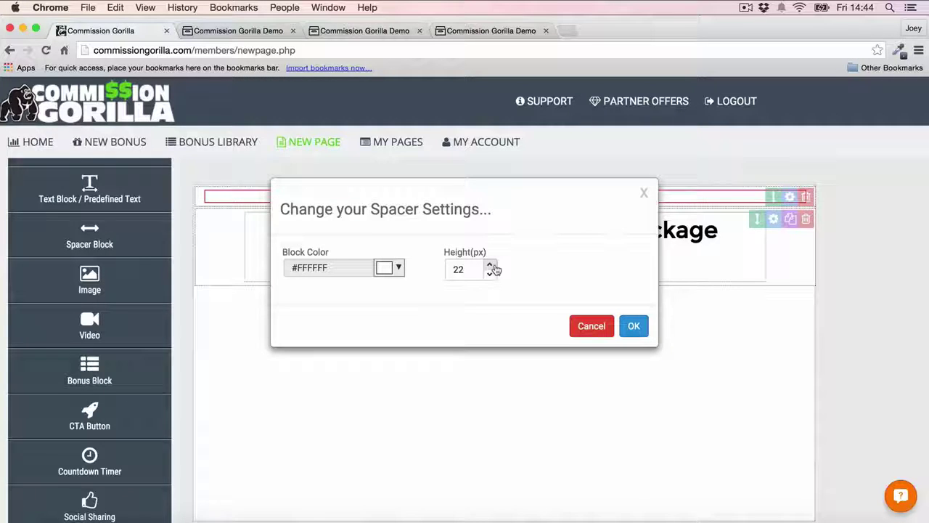
pyautogui.click(633, 325)
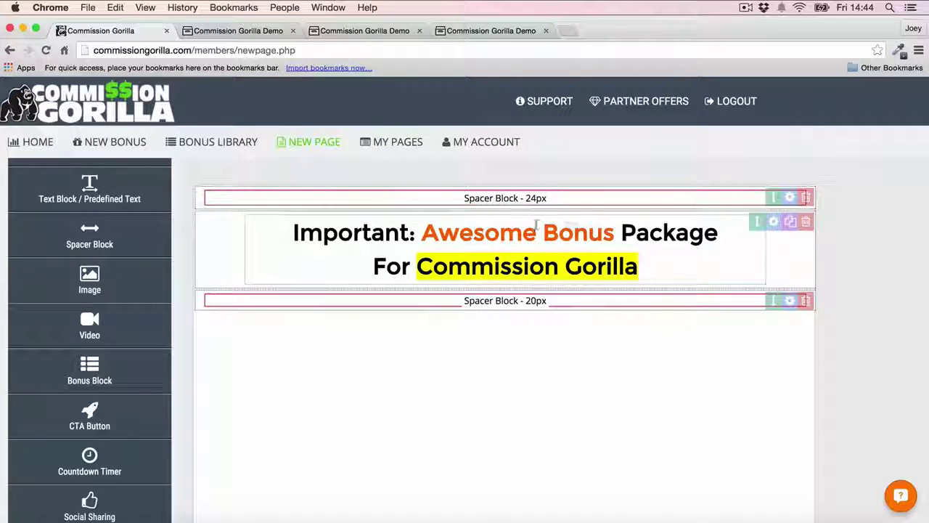
# Step: Add a countdown timer block directly below the 20px spacer under the headline
pyautogui.scroll(2, 90, 276)
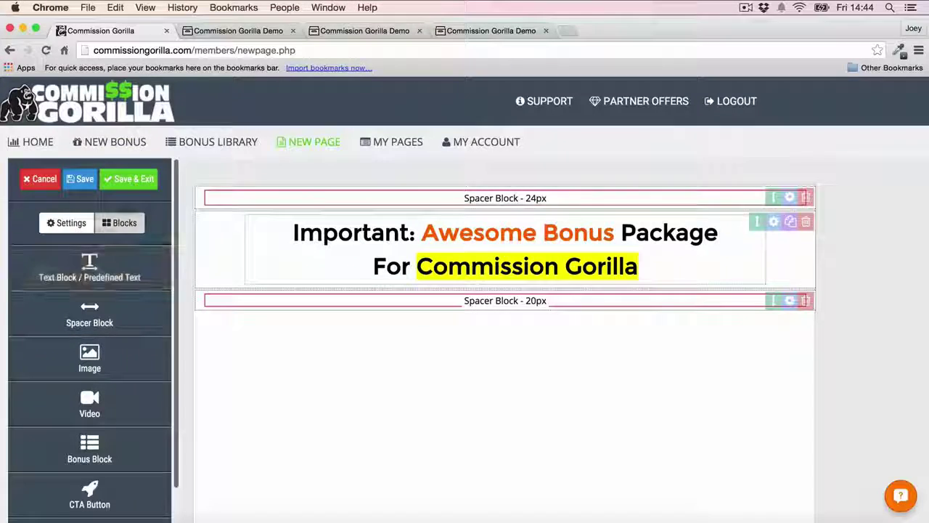
pyautogui.scroll(-3, 87, 378)
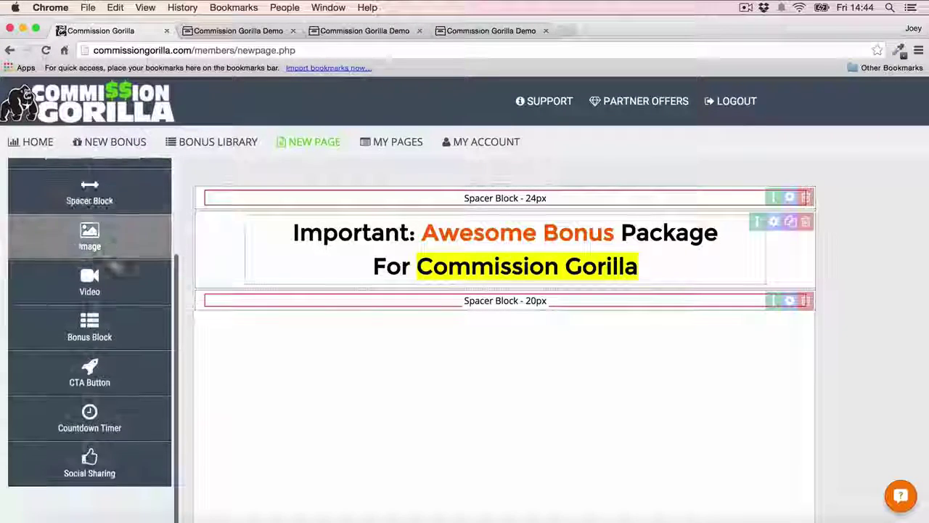
pyautogui.moveTo(89, 418); pyautogui.dragTo(550, 317)
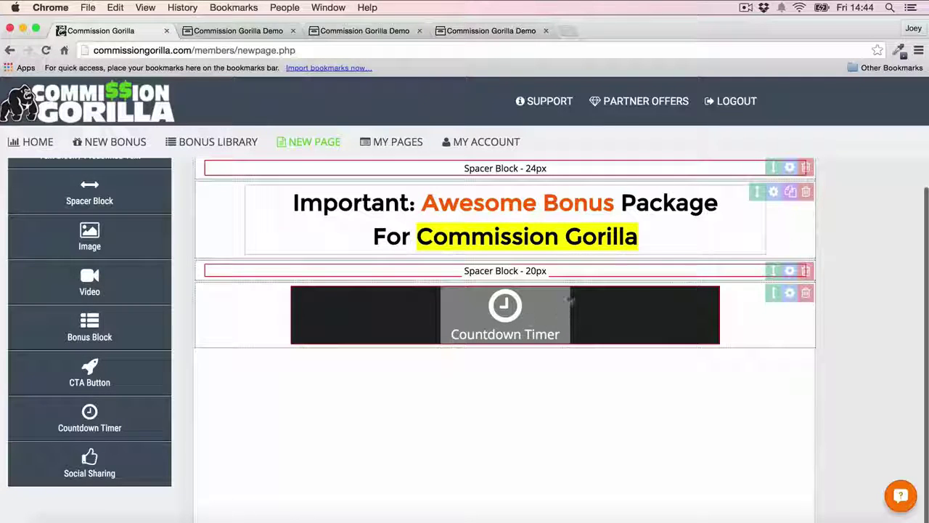
# Step: Set the countdown timer block's block color to black (#000000)
pyautogui.click(552, 323)
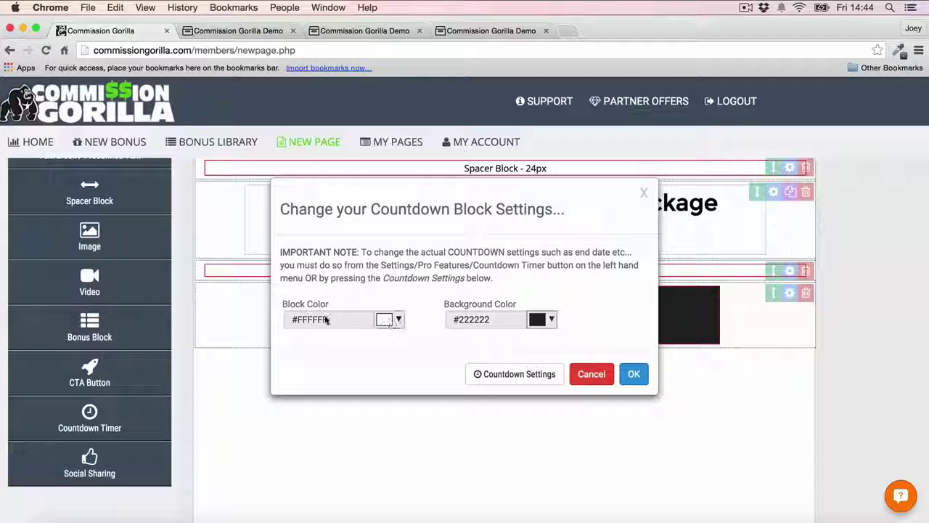
pyautogui.click(389, 322)
pyautogui.click(385, 343)
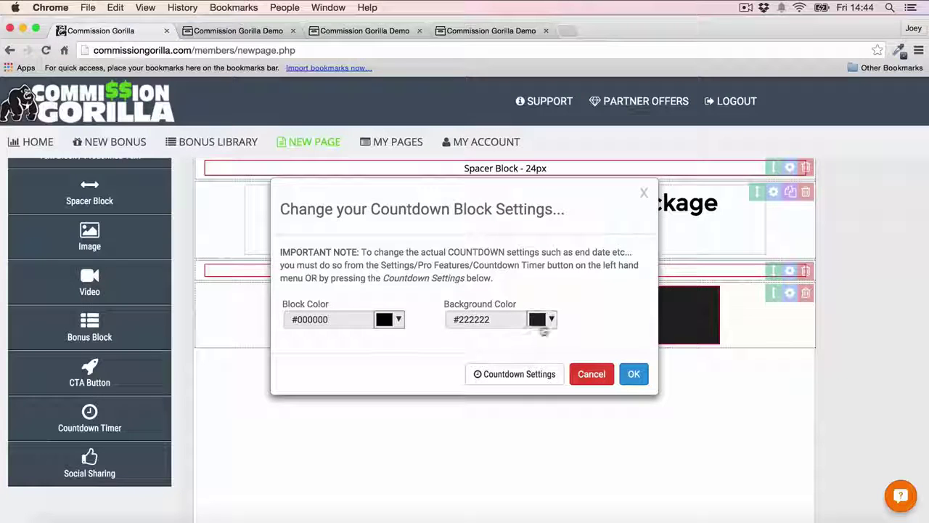
pyautogui.click(634, 373)
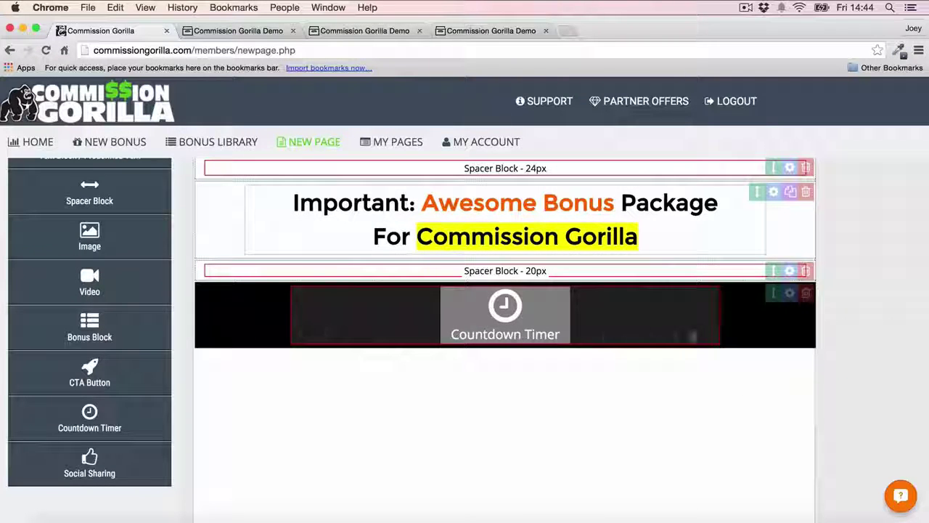
# Step: Turn on the date/time countdown with its end date on 11/16/2015 and white (#ffffff) digits and labels
pyautogui.click(609, 316)
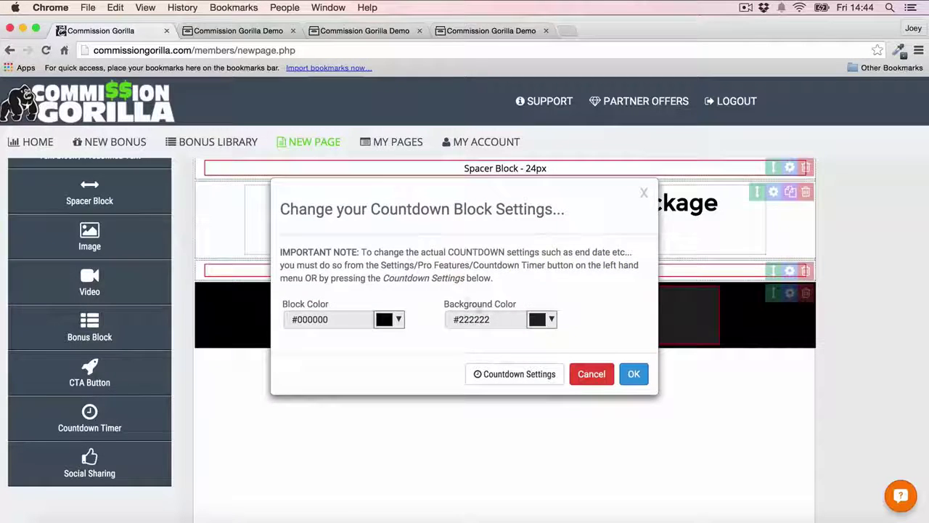
pyautogui.click(535, 375)
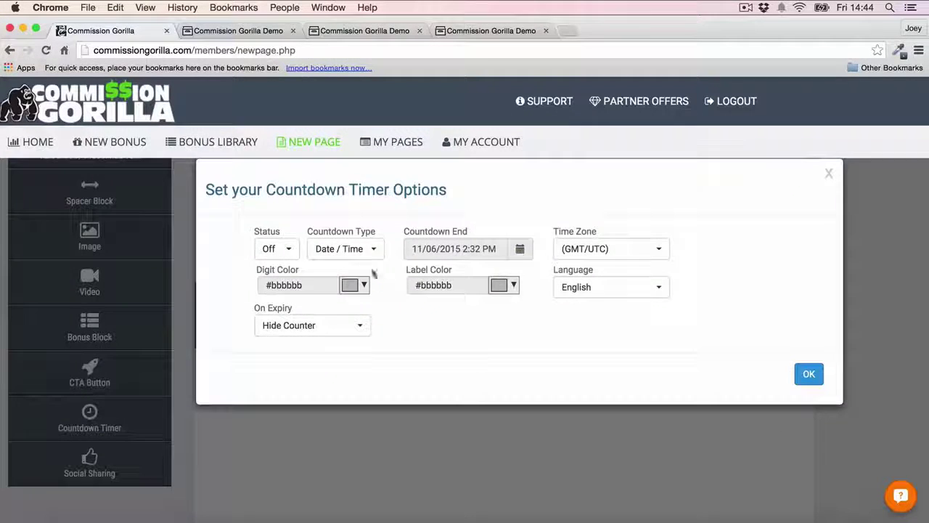
pyautogui.click(523, 250)
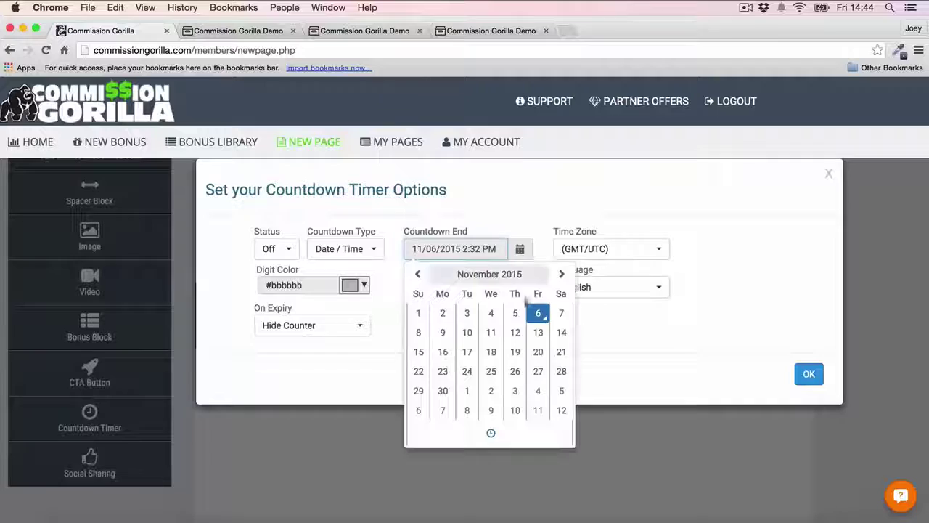
pyautogui.click(431, 353)
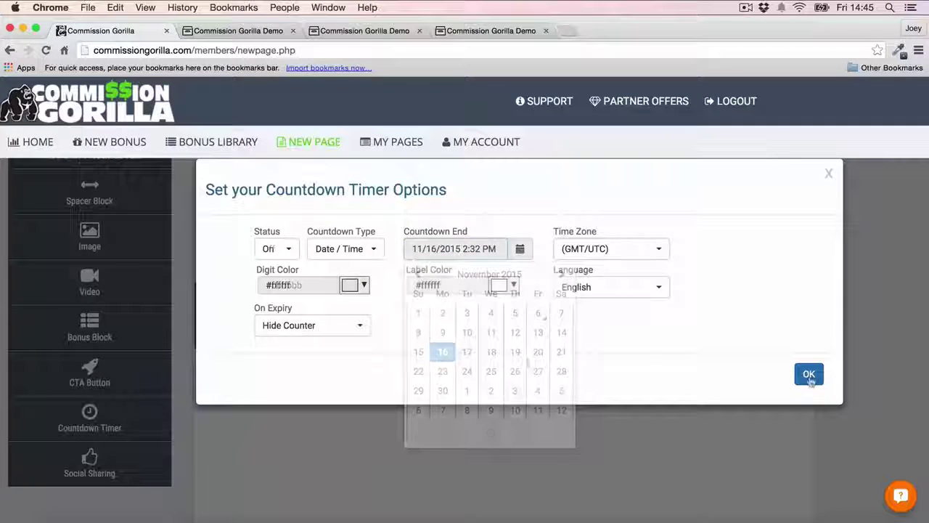
pyautogui.click(809, 374)
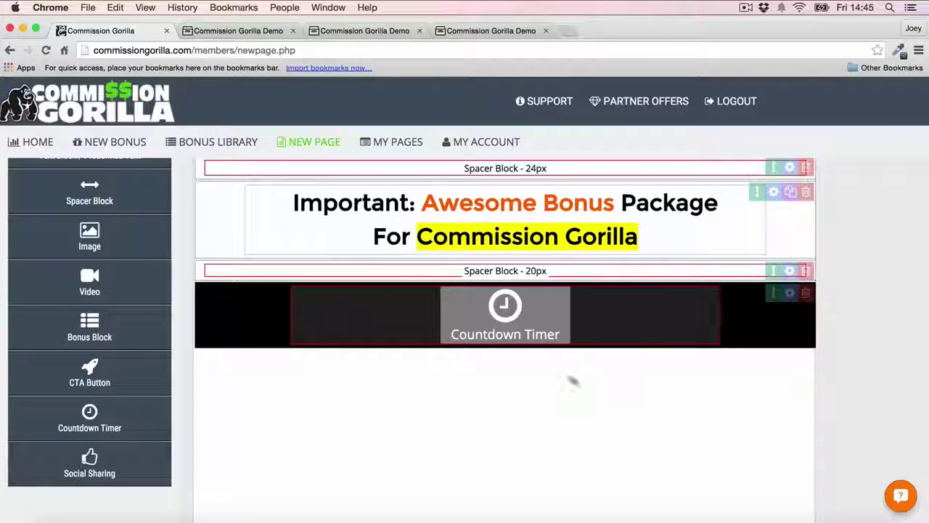
# Step: Add a video block to the page directly below the countdown timer
pyautogui.scroll(4, 87, 305)
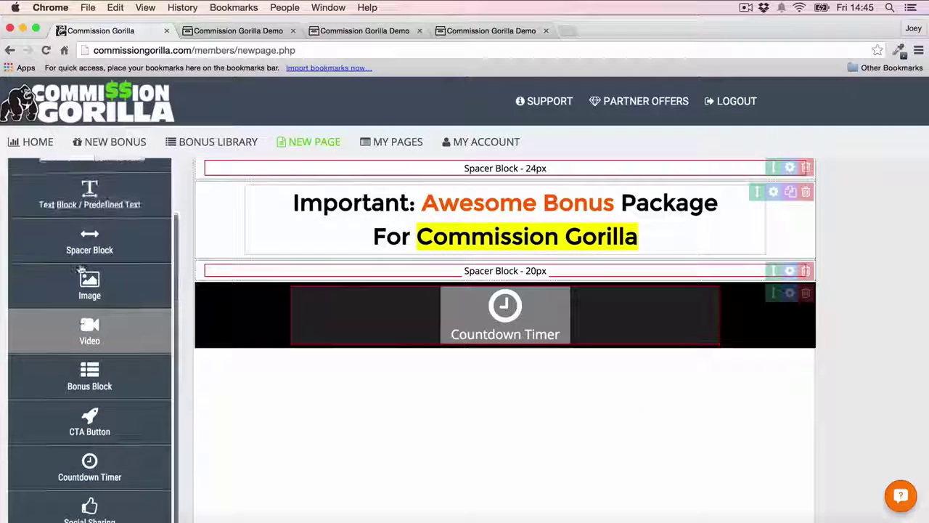
pyautogui.scroll(-2, 81, 267)
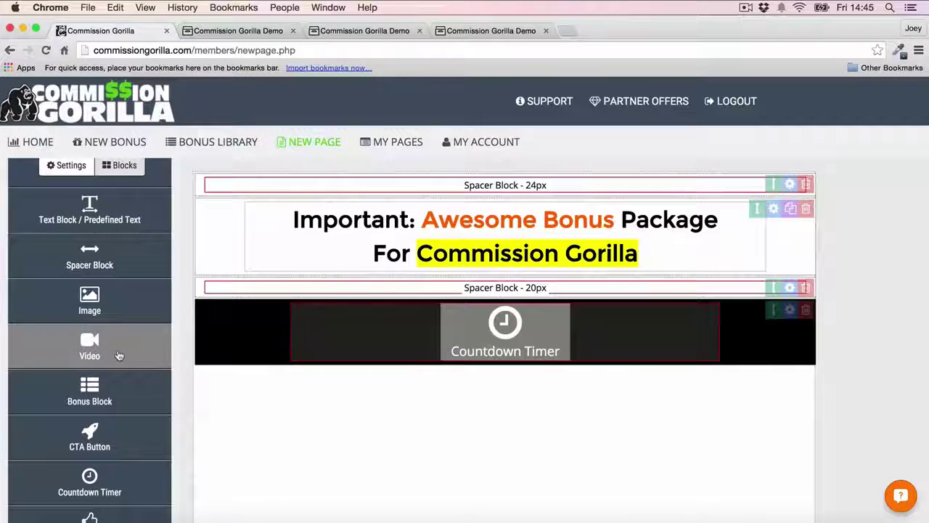
pyautogui.moveTo(89, 347); pyautogui.dragTo(590, 371)
pyautogui.scroll(-3, 535, 386)
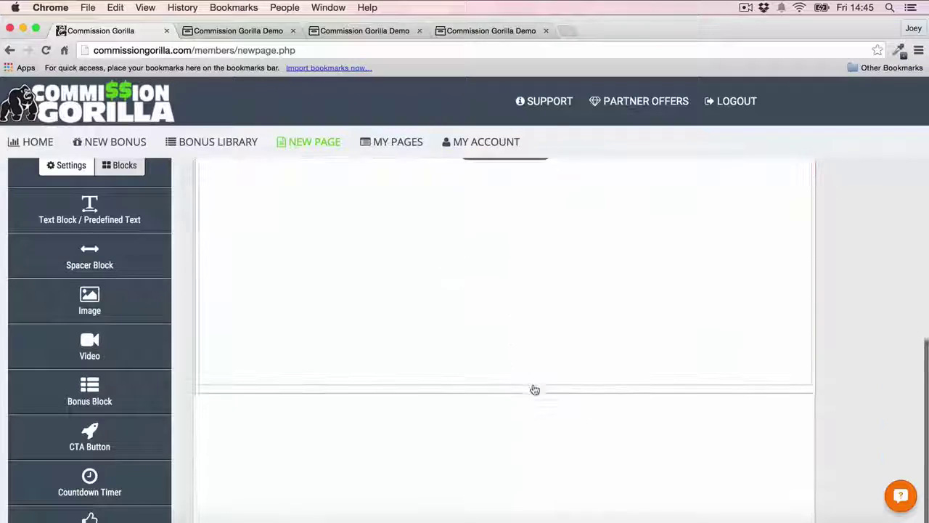
pyautogui.scroll(-1, 534, 389)
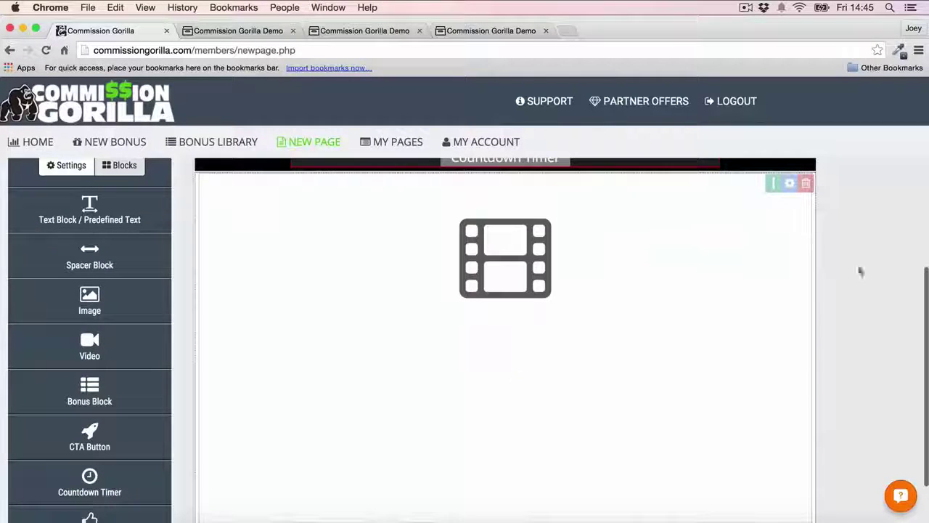
pyautogui.click(518, 259)
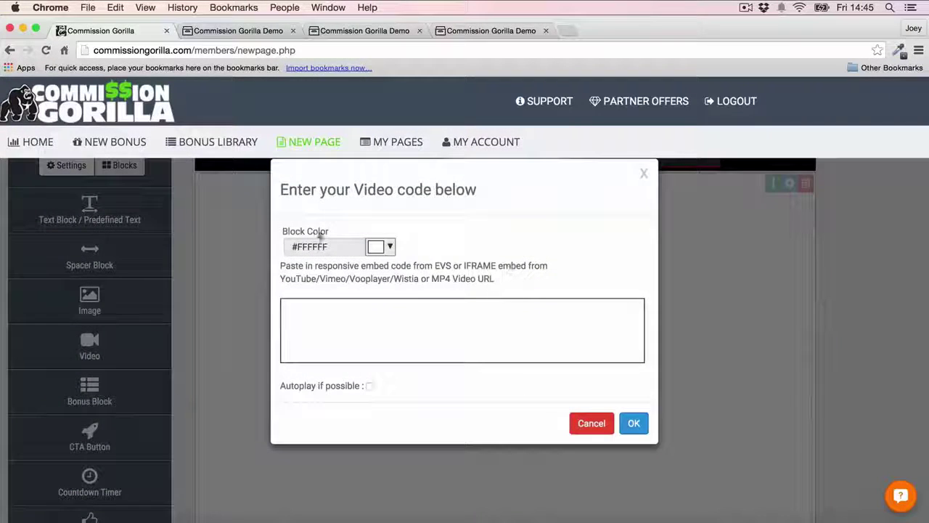
pyautogui.click(437, 324)
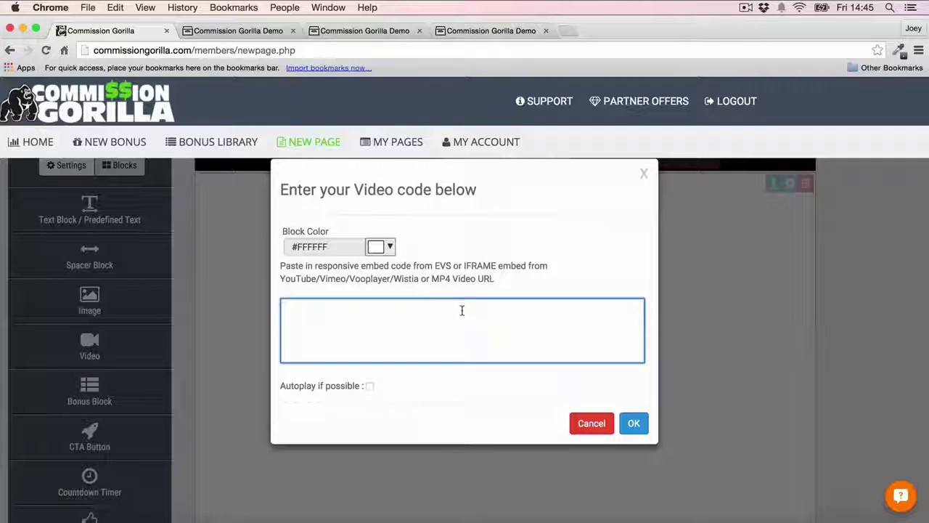
pyautogui.write('<iframe width="560" height="315" src="https://www.youtube.com/embed/9652XA9Qatw" frameborder="0" allowfullscreen></iframe>')
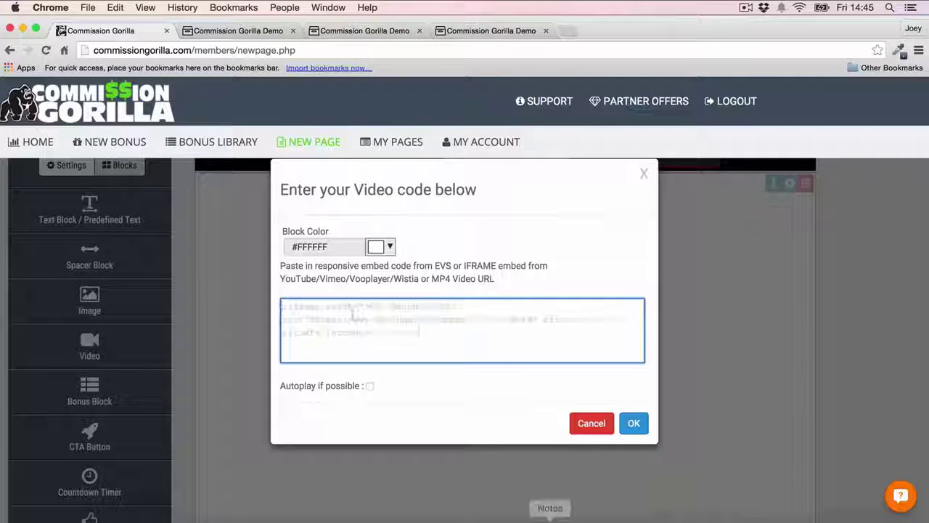
pyautogui.click(633, 423)
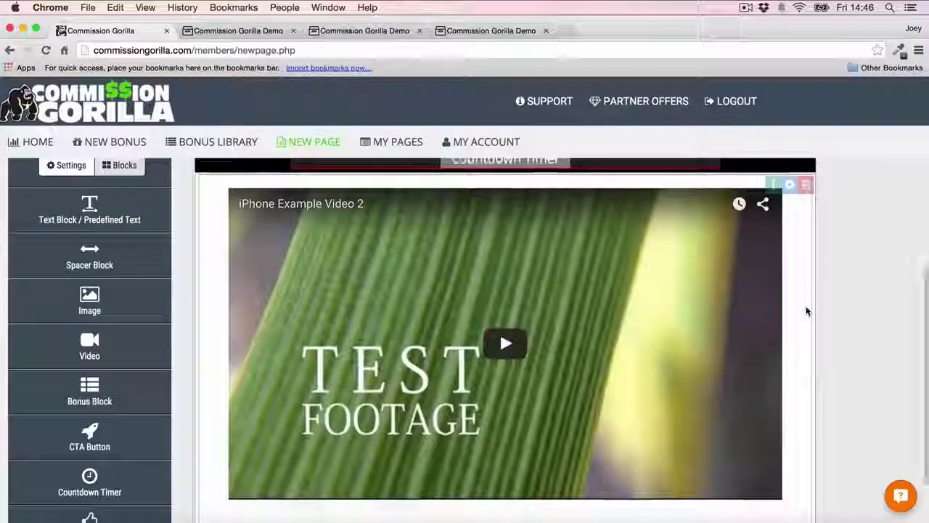
pyautogui.scroll(1, 807, 311)
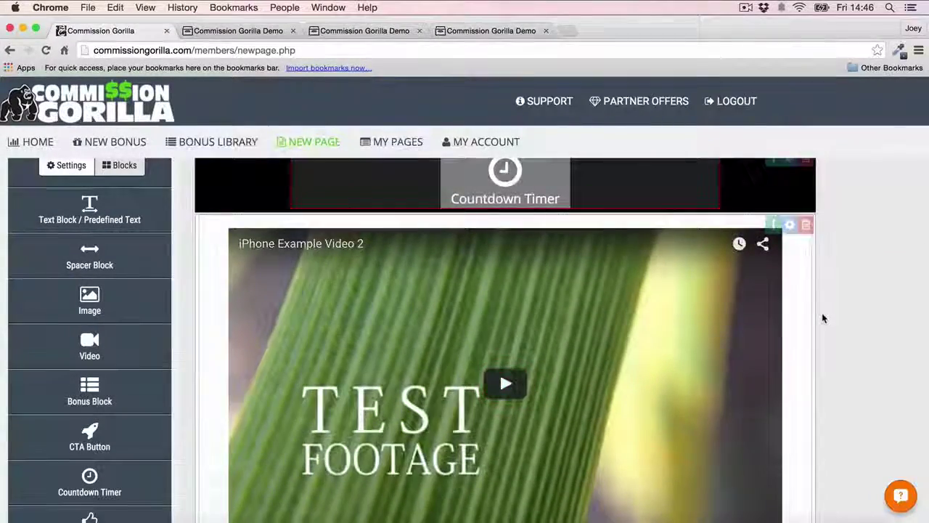
pyautogui.scroll(1, 823, 316)
pyautogui.scroll(-4, 823, 317)
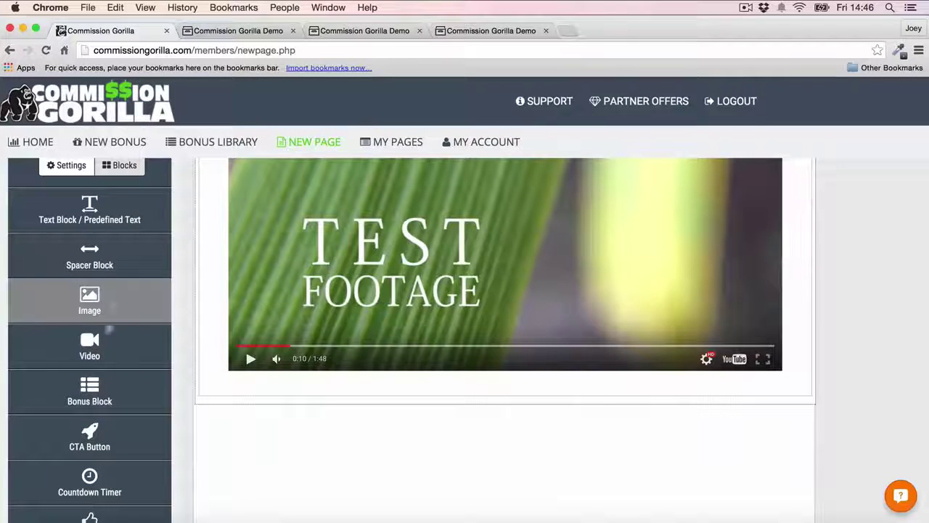
# Step: Add a CTA button block to the page directly below the video block and open its settings
pyautogui.scroll(-1, 87, 348)
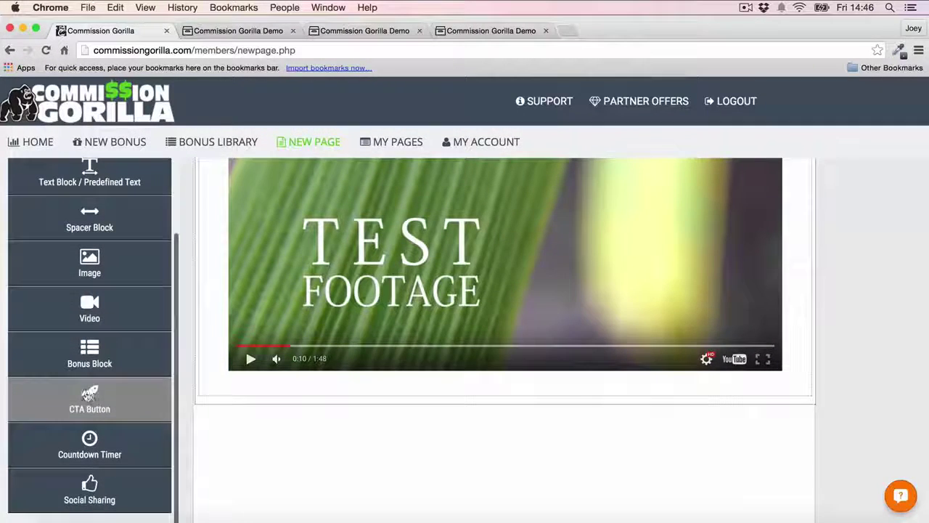
pyautogui.moveTo(88, 398); pyautogui.dragTo(367, 382)
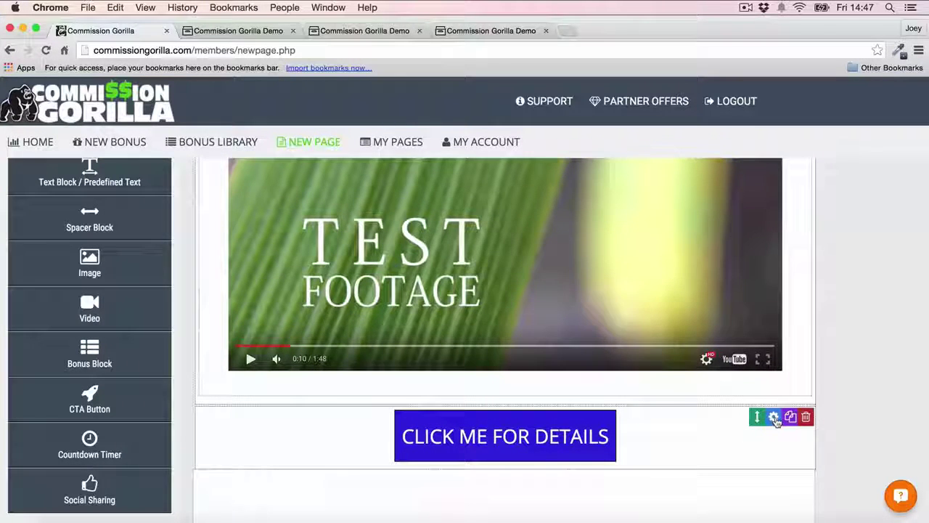
pyautogui.click(773, 418)
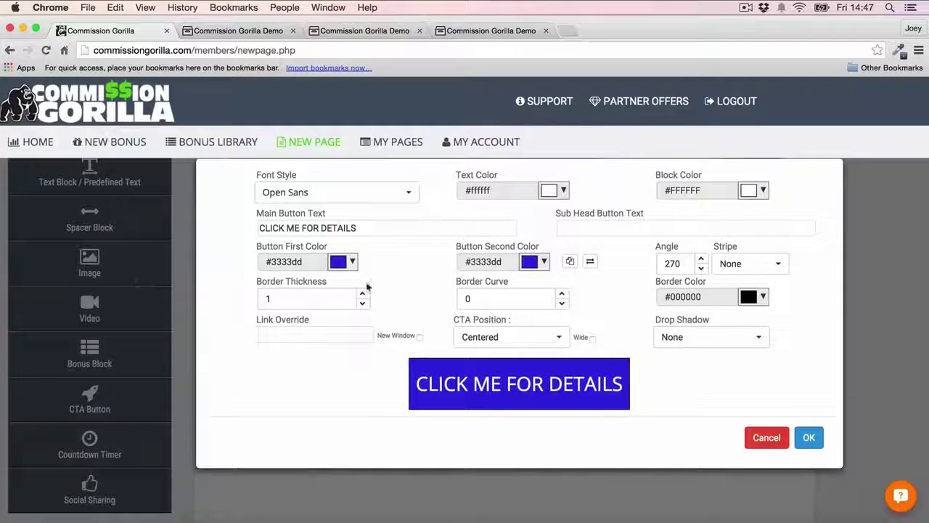
# Step: Set the CTA button's font to Montserrat and its main text to "Click Here For Your Bonus Package"
pyautogui.click(327, 195)
pyautogui.scroll(-5, 322, 310)
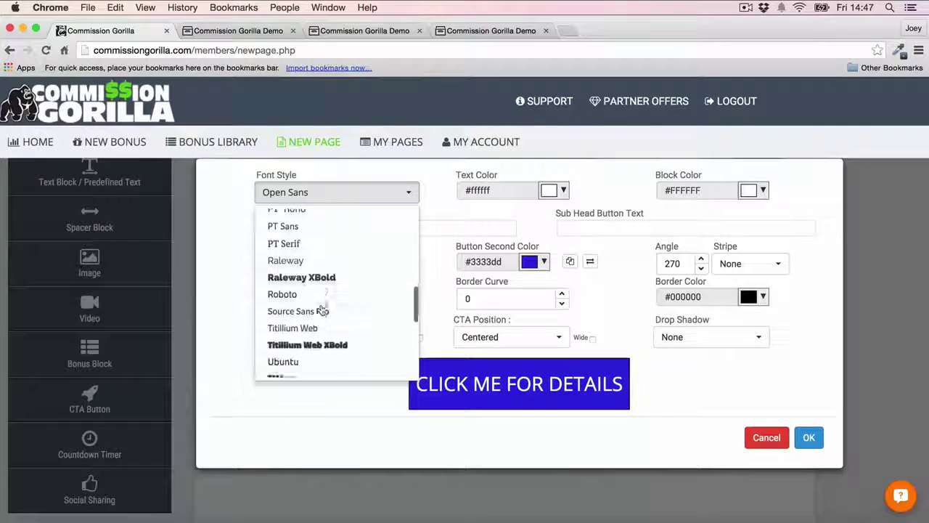
pyautogui.scroll(-8, 322, 310)
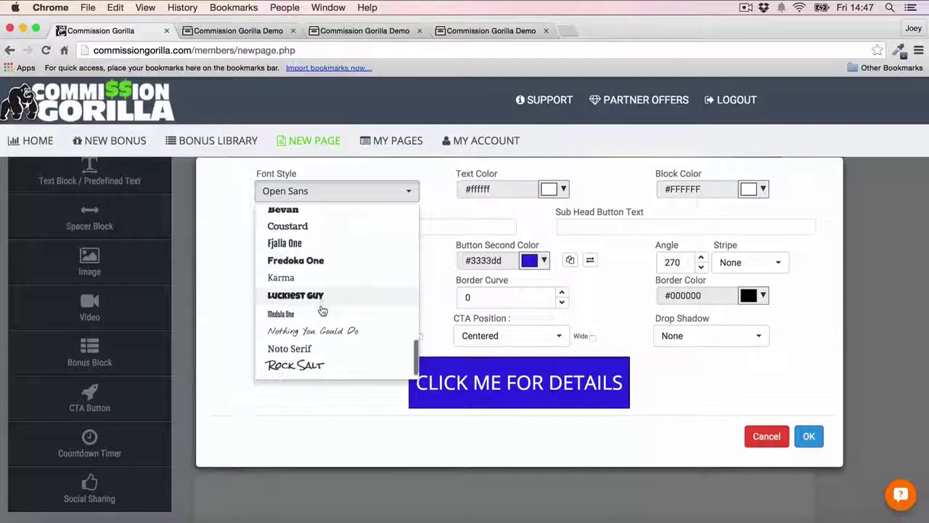
pyautogui.scroll(6, 322, 310)
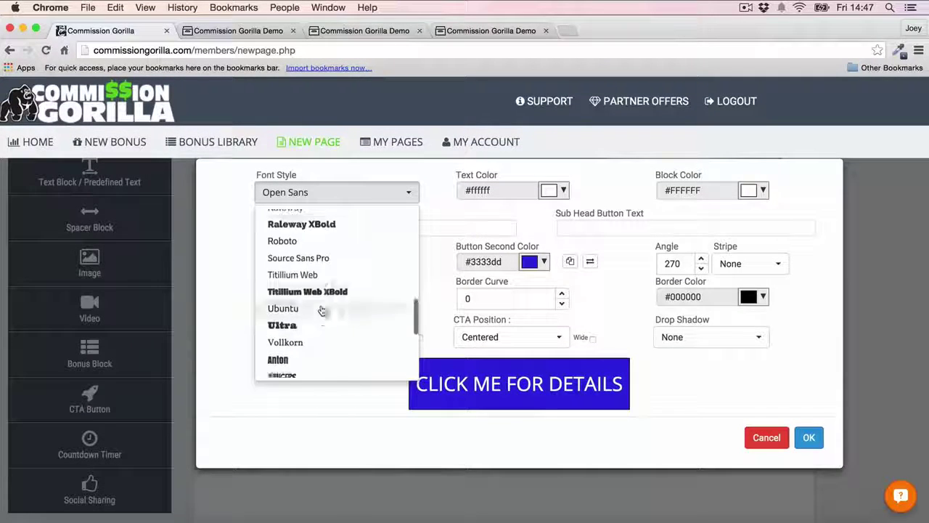
pyautogui.scroll(5, 322, 310)
pyautogui.click(317, 224)
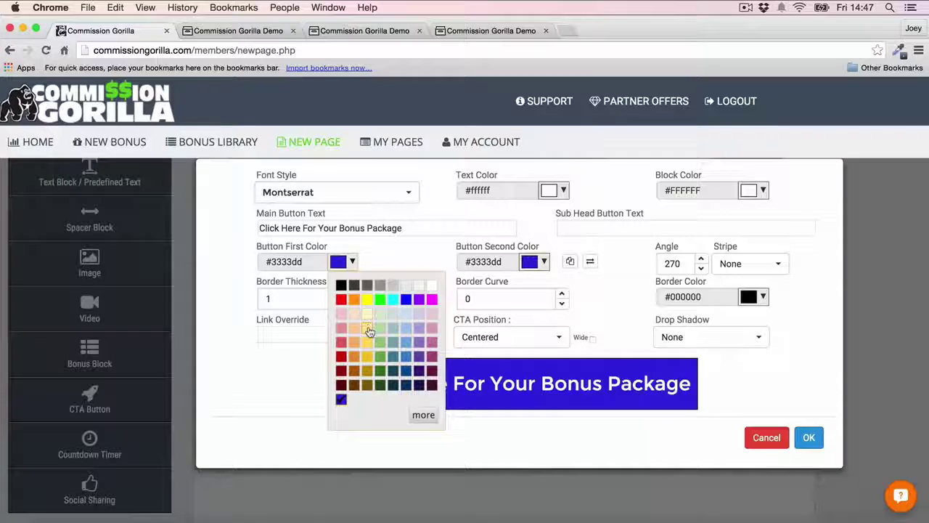
# Step: Give the CTA button a yellow gradient with first color #ffe599 and second color #f1c232
pyautogui.click(367, 328)
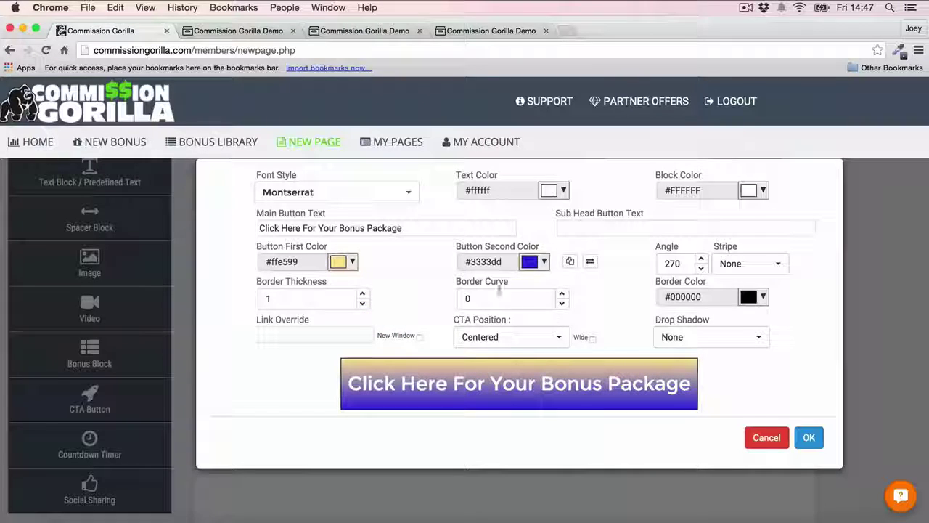
pyautogui.click(534, 262)
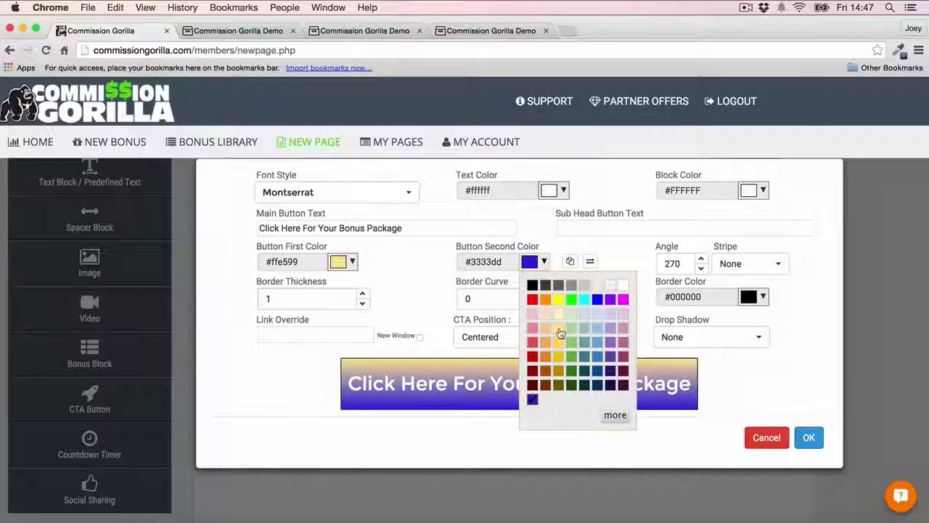
pyautogui.click(558, 328)
pyautogui.click(534, 262)
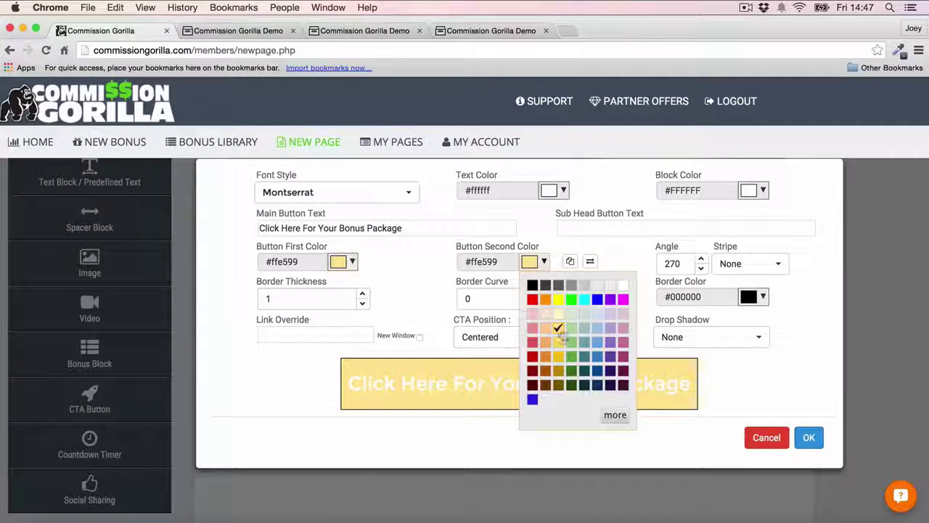
pyautogui.click(558, 357)
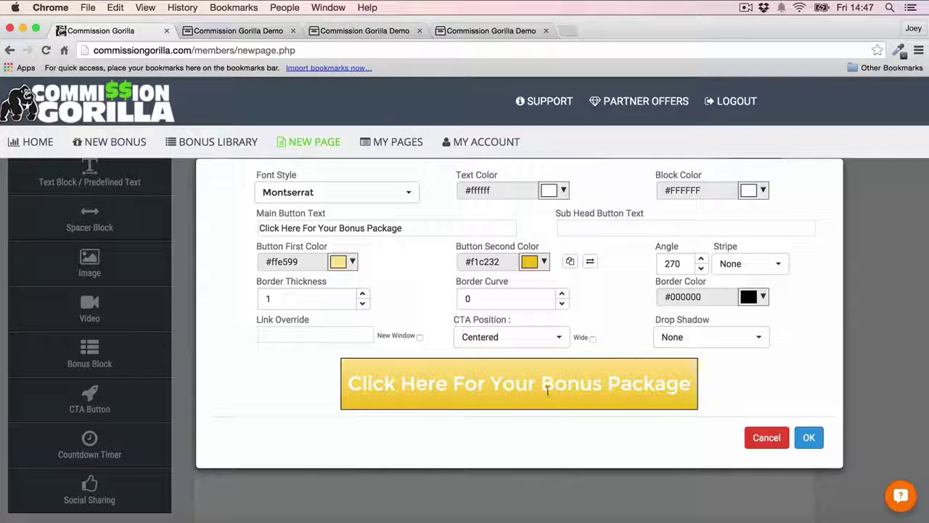
# Step: Make the button wide with black (#000000) text and a #bf9000 border of thickness 2 and curve 10
pyautogui.click(553, 190)
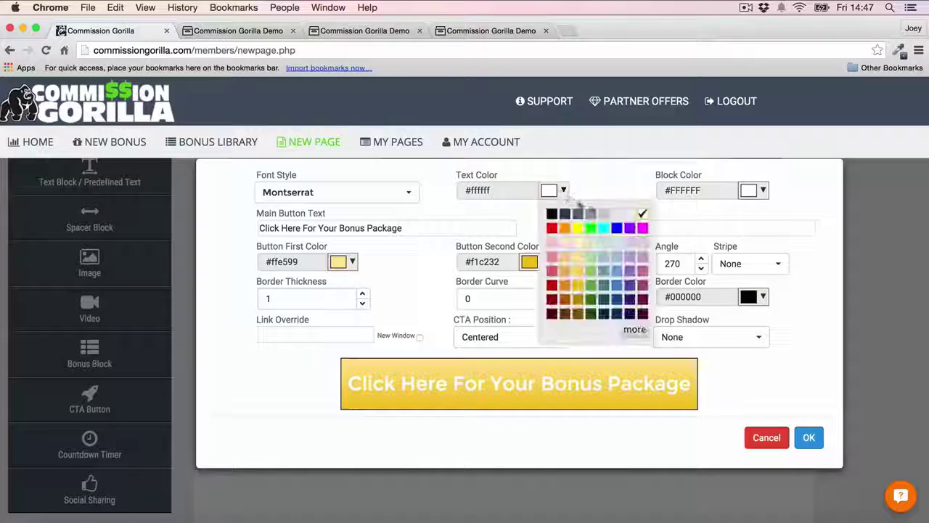
pyautogui.click(551, 215)
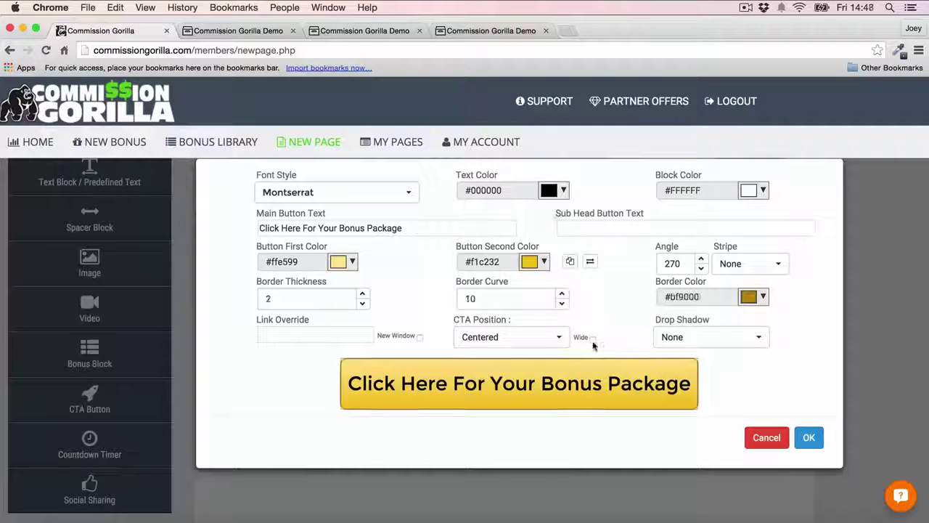
pyautogui.click(592, 339)
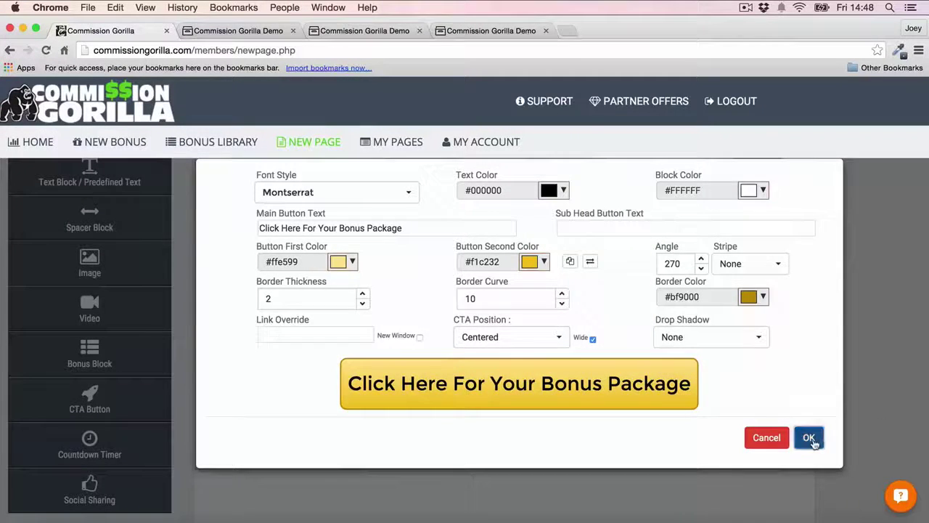
pyautogui.click(809, 437)
# Step: Review the page layout from the headline through the countdown timer and video to the bonus button
pyautogui.scroll(-2, 748, 244)
pyautogui.scroll(3, 749, 247)
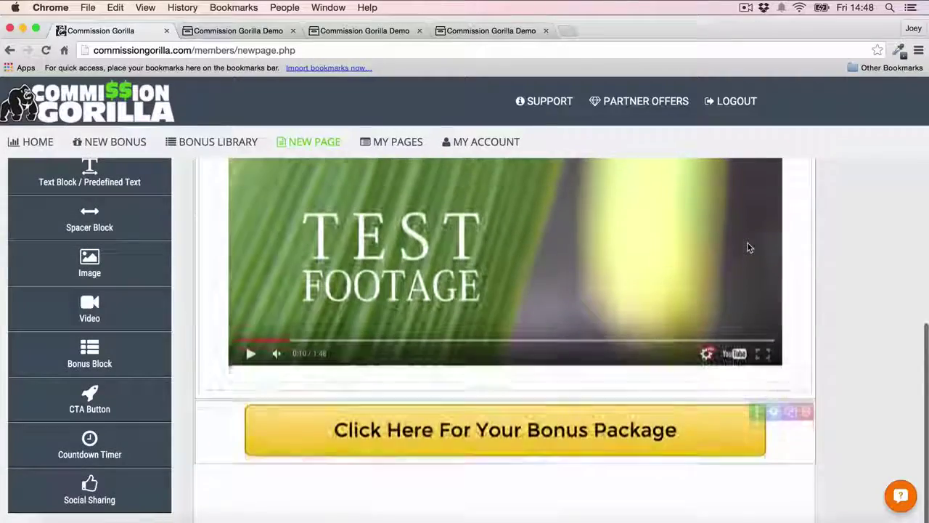
pyautogui.scroll(5, 711, 311)
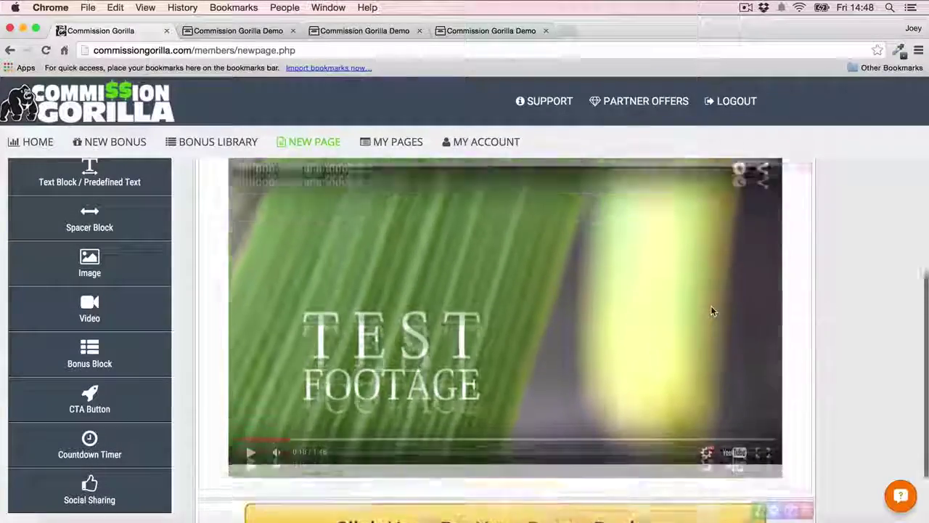
pyautogui.scroll(-3, 711, 311)
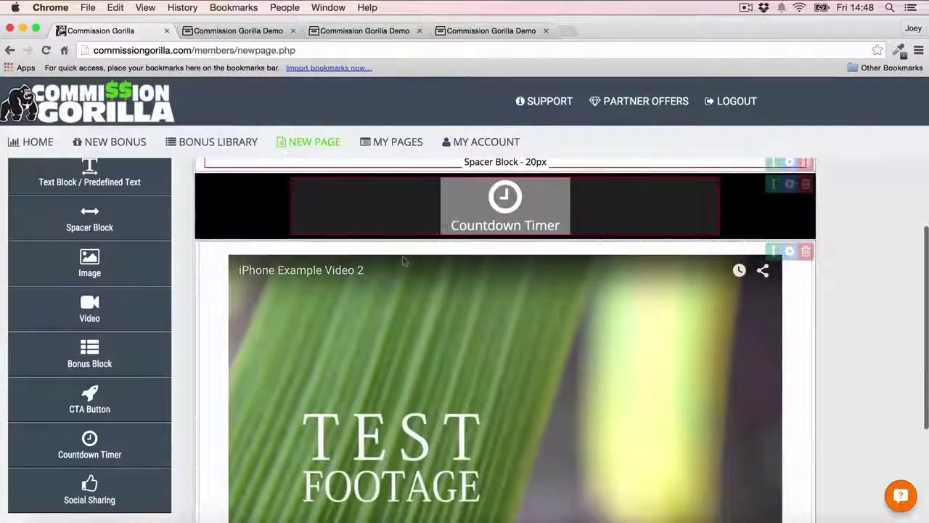
pyautogui.scroll(-2, 832, 337)
pyautogui.scroll(5, 832, 338)
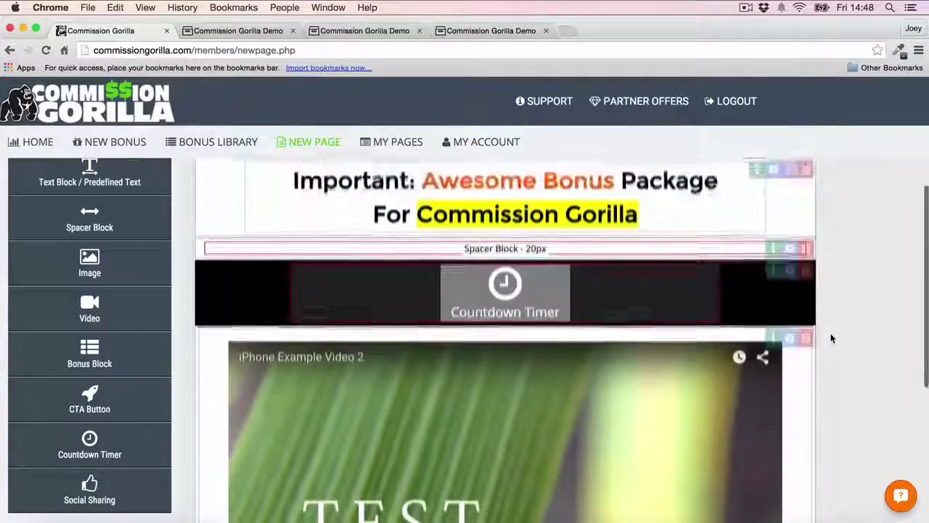
pyautogui.scroll(-2, 831, 338)
pyautogui.scroll(1, 832, 338)
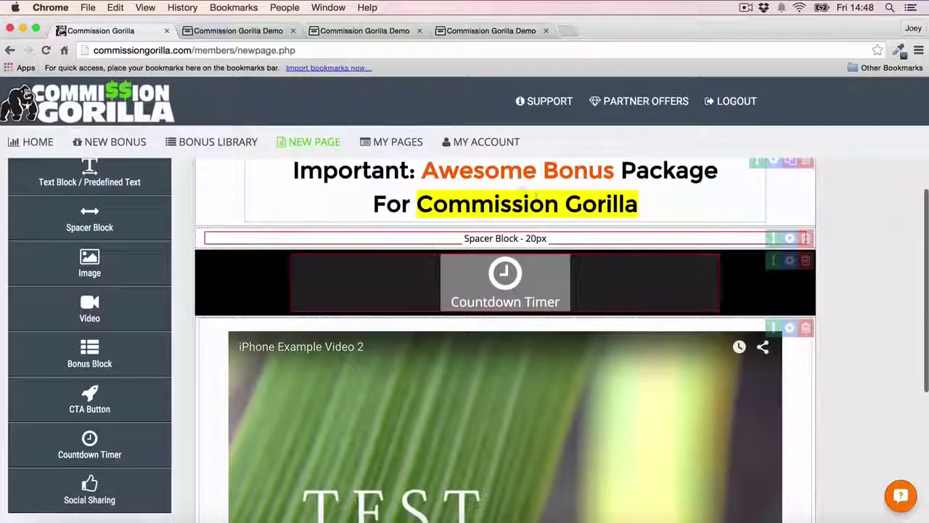
# Step: Set the video block's block color to orange
pyautogui.scroll(-2, 769, 294)
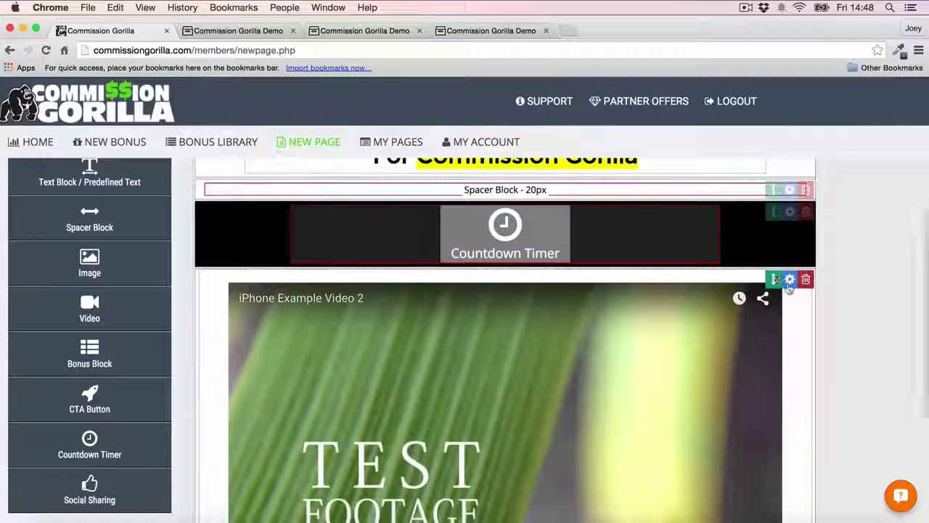
pyautogui.click(789, 279)
pyautogui.click(383, 247)
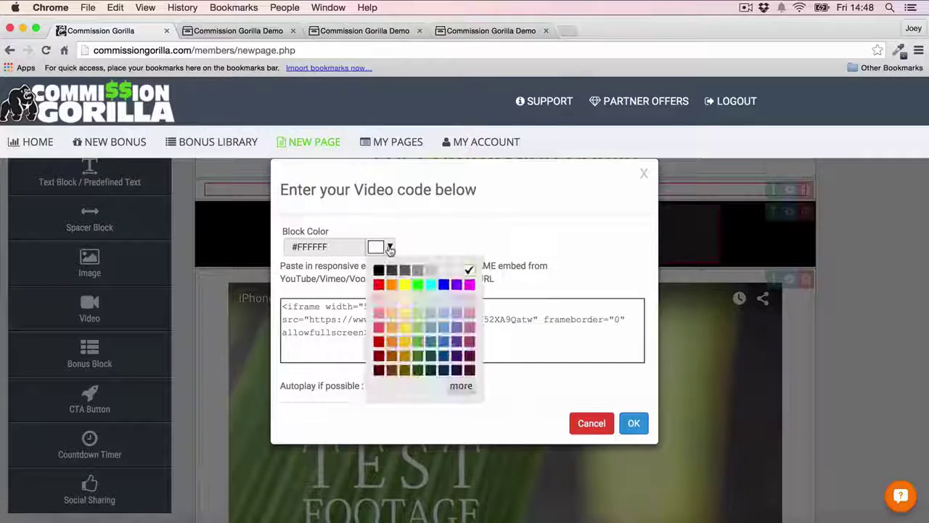
pyautogui.click(634, 424)
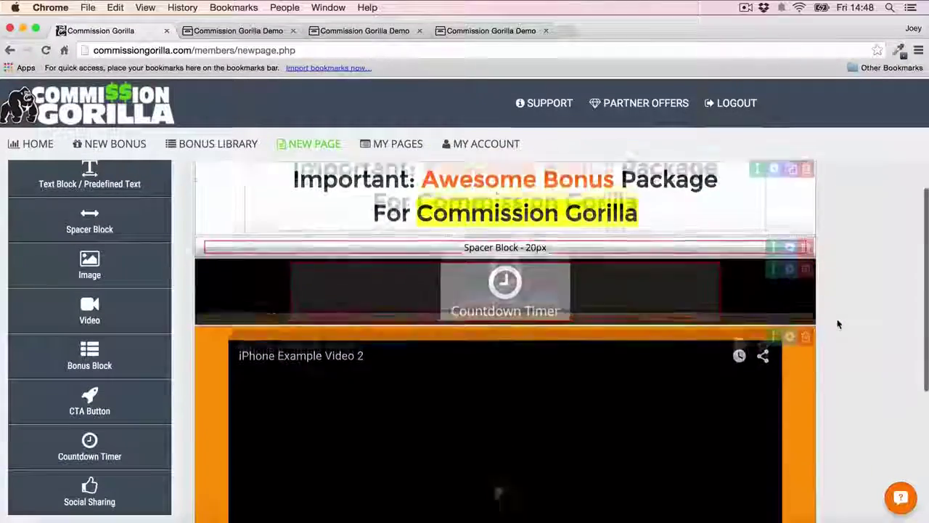
# Step: Set the block color behind the bonus package CTA button to orange (#ff9900)
pyautogui.scroll(-5, 838, 324)
pyautogui.scroll(-3, 837, 323)
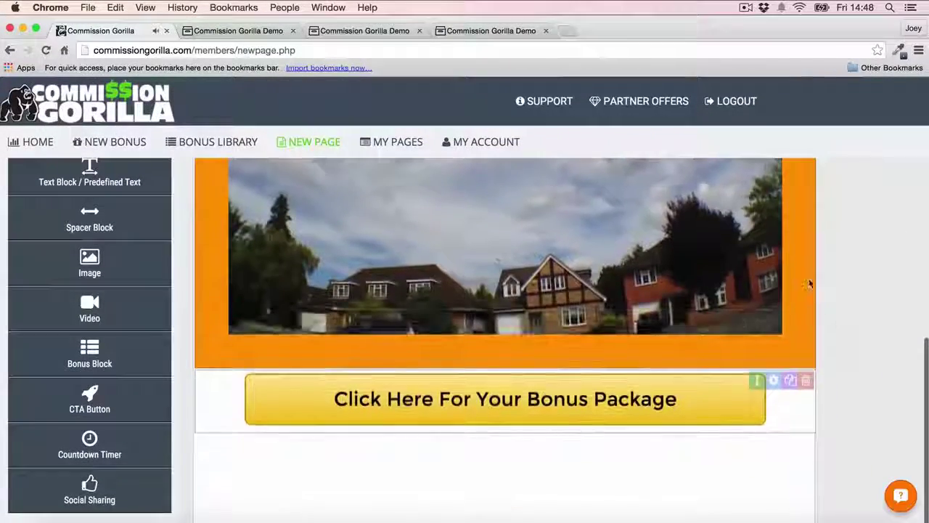
pyautogui.click(773, 337)
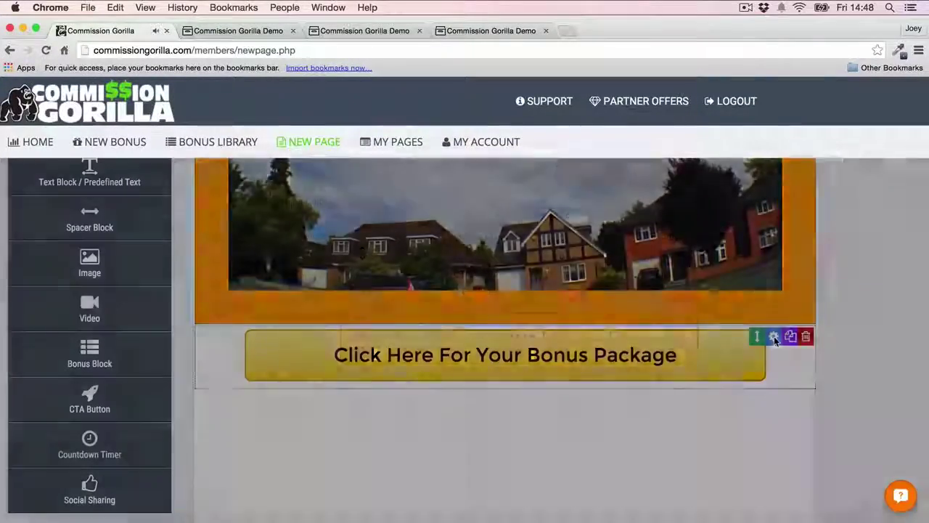
pyautogui.click(750, 193)
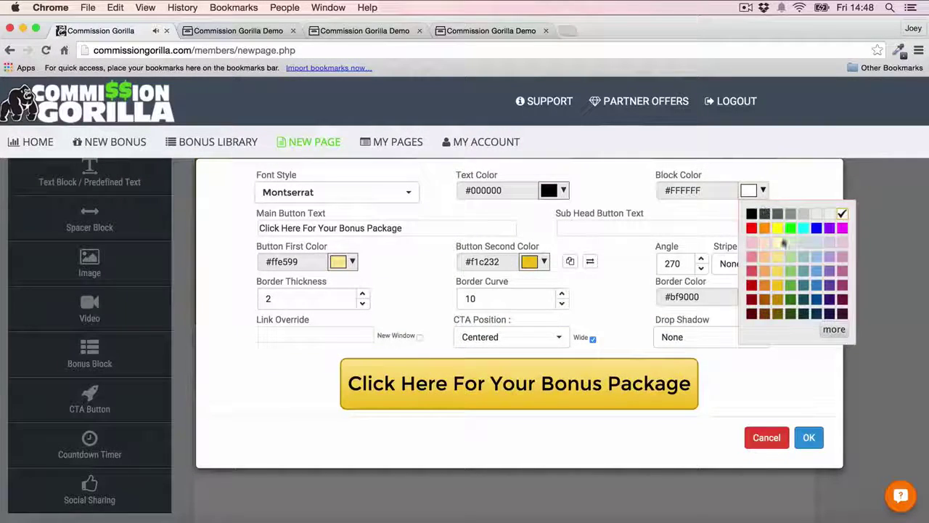
pyautogui.click(767, 226)
pyautogui.click(809, 436)
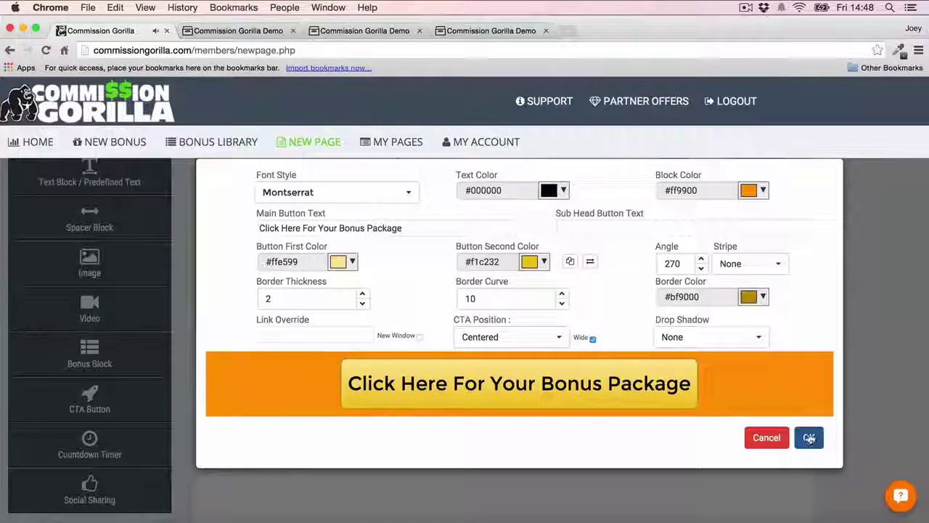
# Step: Recolor the bonus package CTA button to a blue gradient with white text and a light border
pyautogui.scroll(3, 826, 240)
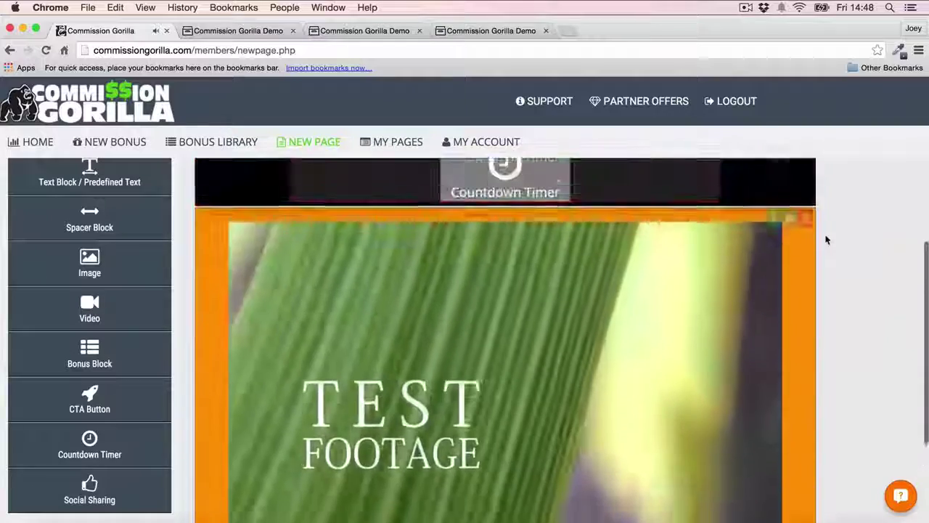
pyautogui.scroll(-5, 827, 240)
pyautogui.scroll(1, 827, 240)
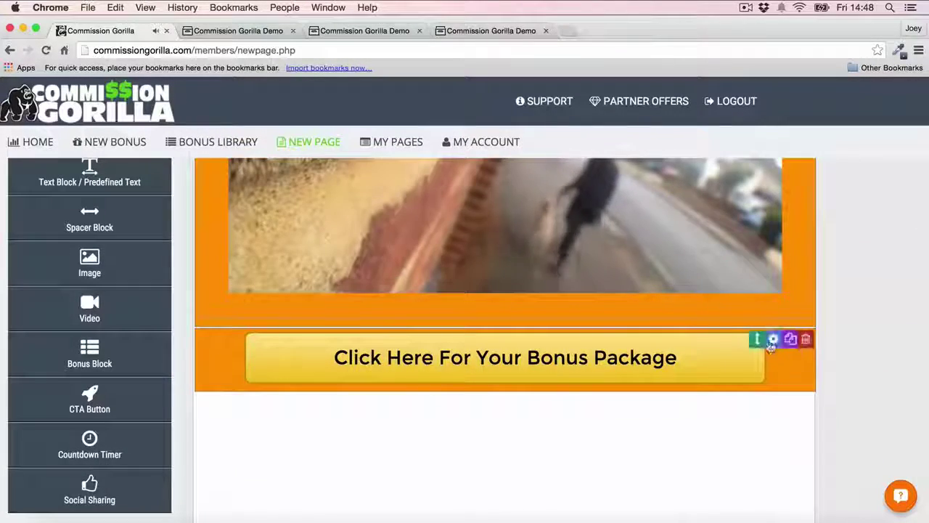
pyautogui.click(773, 340)
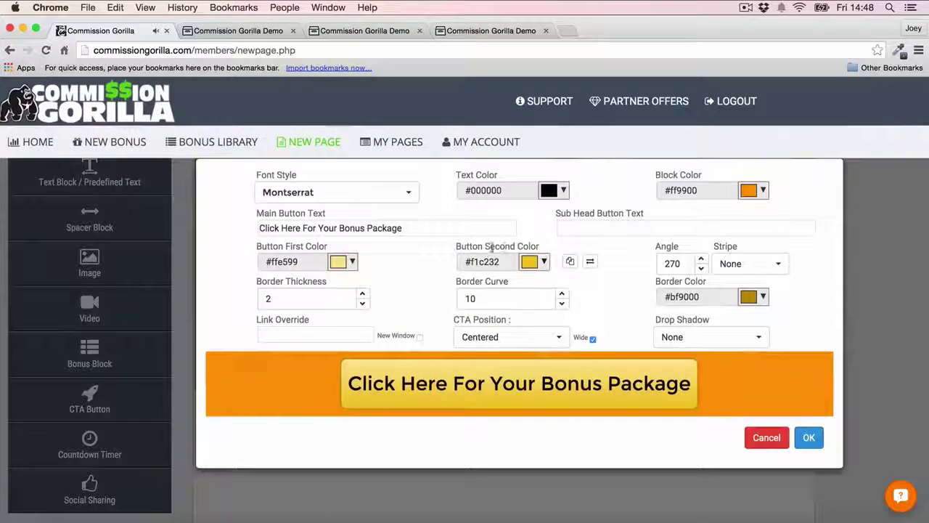
pyautogui.click(347, 263)
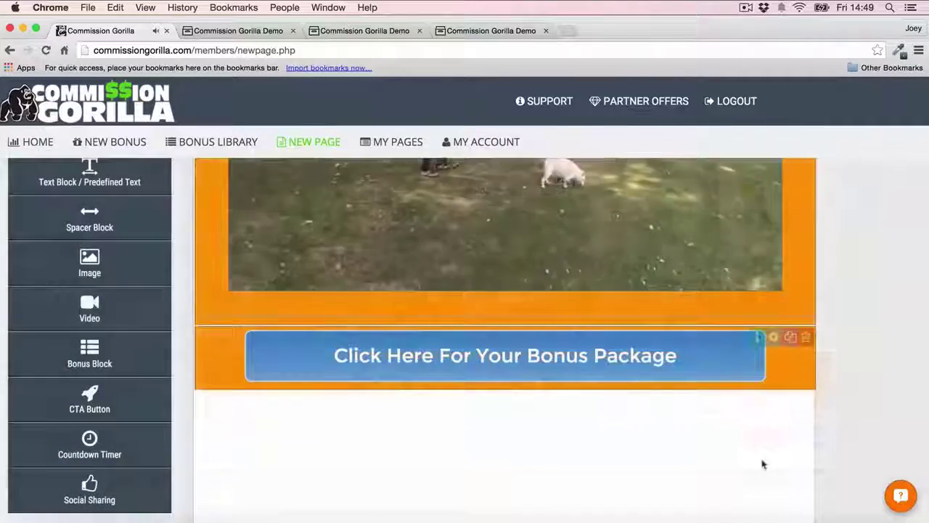
# Step: Review how the black timer, orange video block and blue bonus button look together on the page
pyautogui.scroll(1, 761, 465)
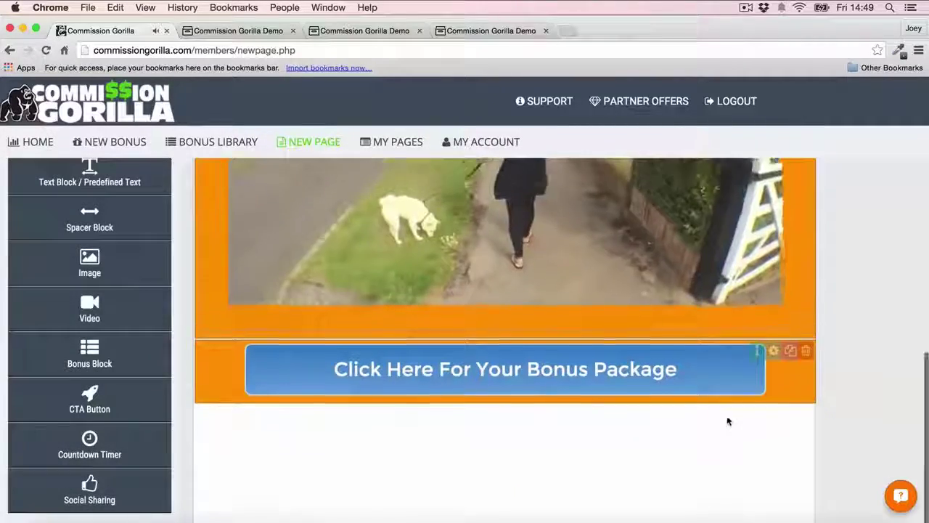
pyautogui.scroll(5, 728, 420)
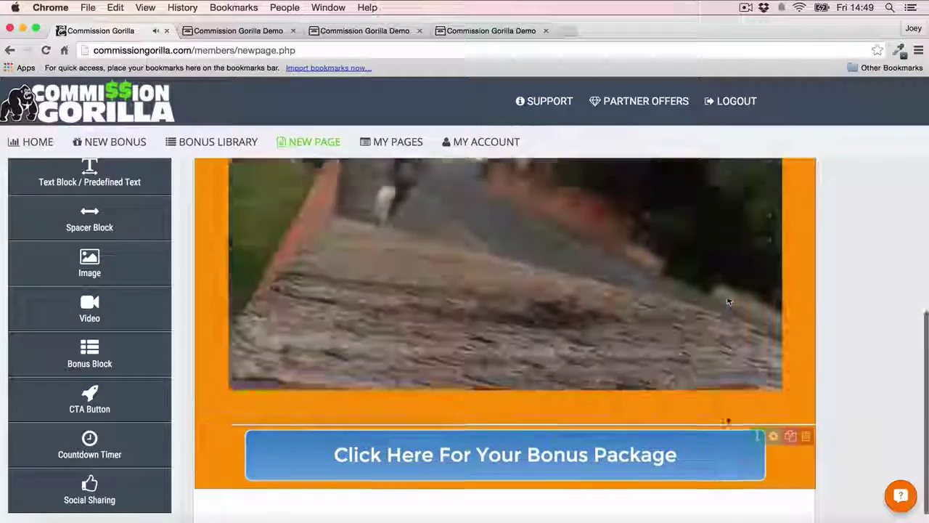
pyautogui.scroll(3, 728, 420)
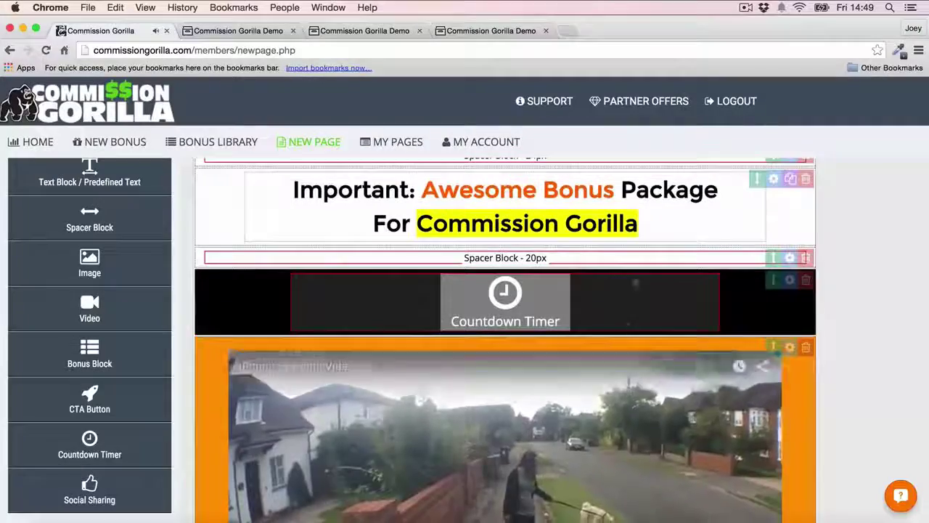
pyautogui.scroll(-3, 816, 250)
pyautogui.scroll(-1, 816, 250)
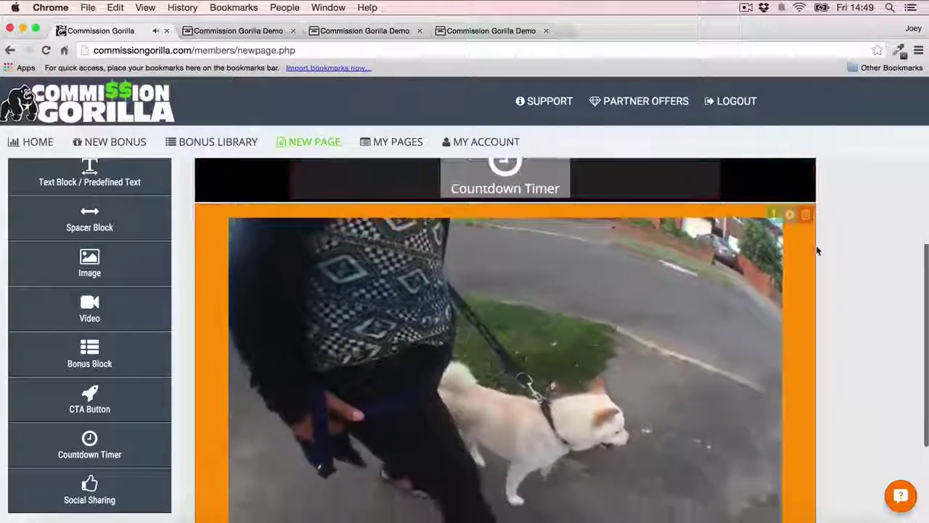
pyautogui.scroll(5, 816, 250)
pyautogui.scroll(-2, 569, 286)
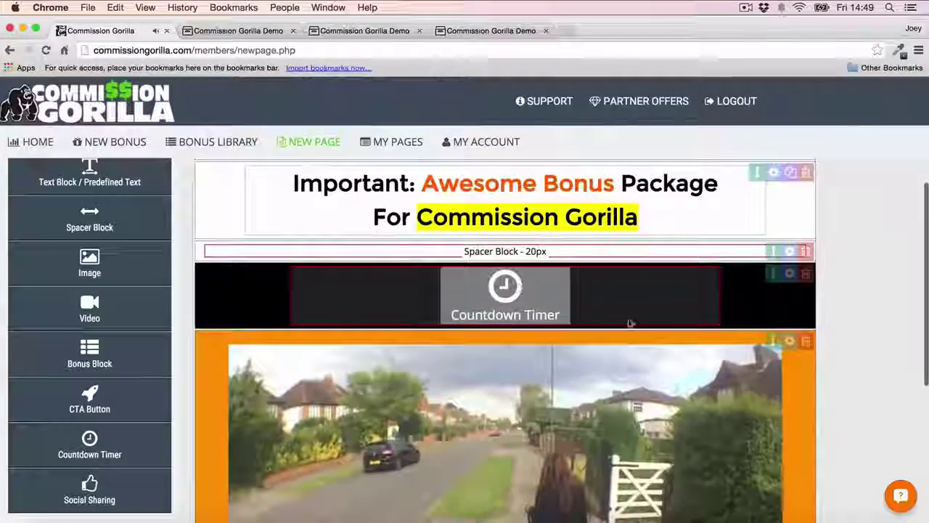
# Step: Add a bonus block below the bonus package CTA button and fill it with the Bonus Example bonus
pyautogui.scroll(-1, 568, 286)
pyautogui.scroll(-3, 505, 342)
pyautogui.scroll(-8, 505, 341)
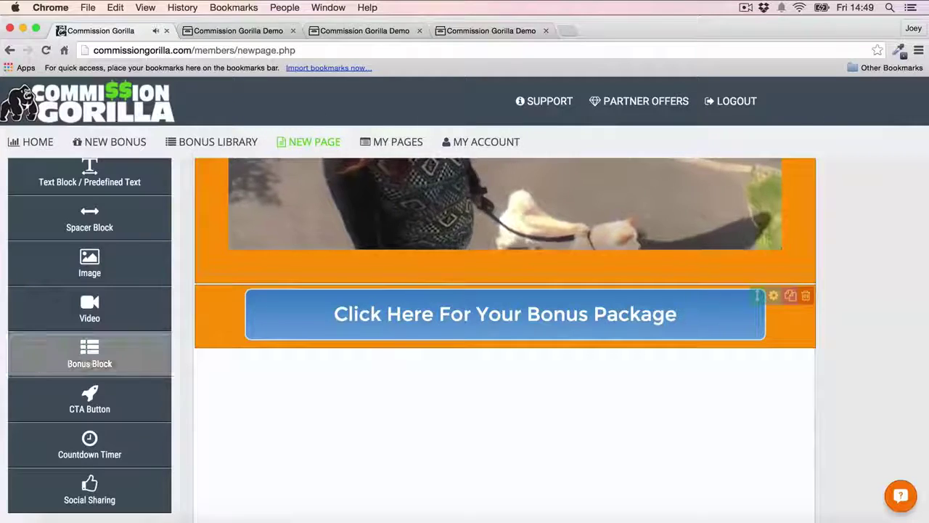
pyautogui.click(90, 360)
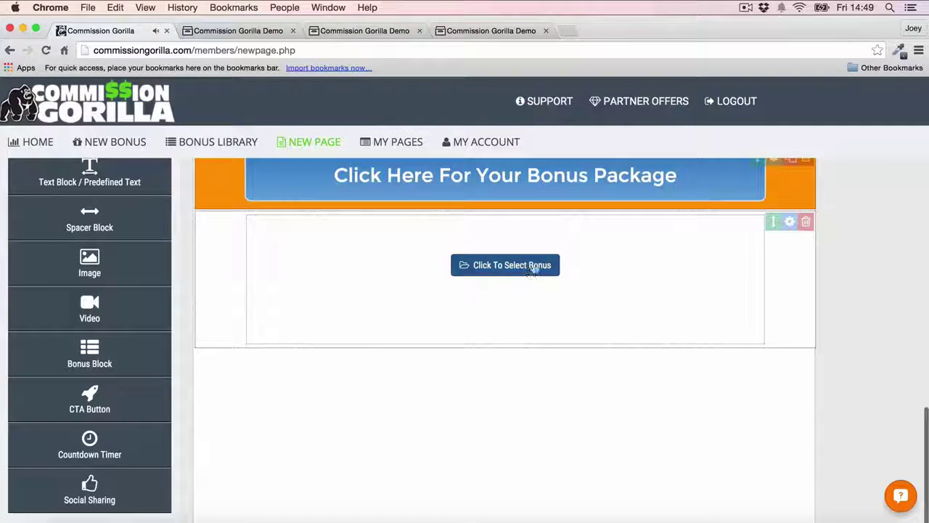
pyautogui.click(510, 265)
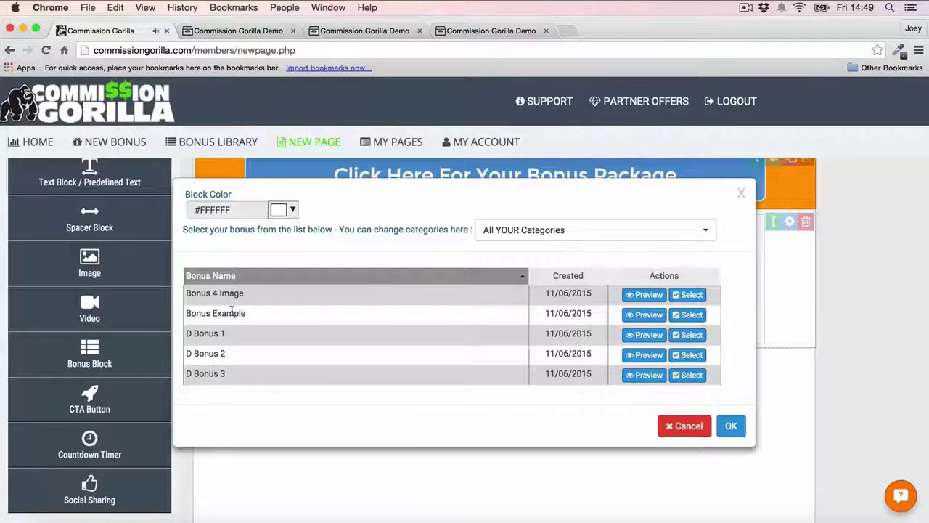
pyautogui.click(690, 314)
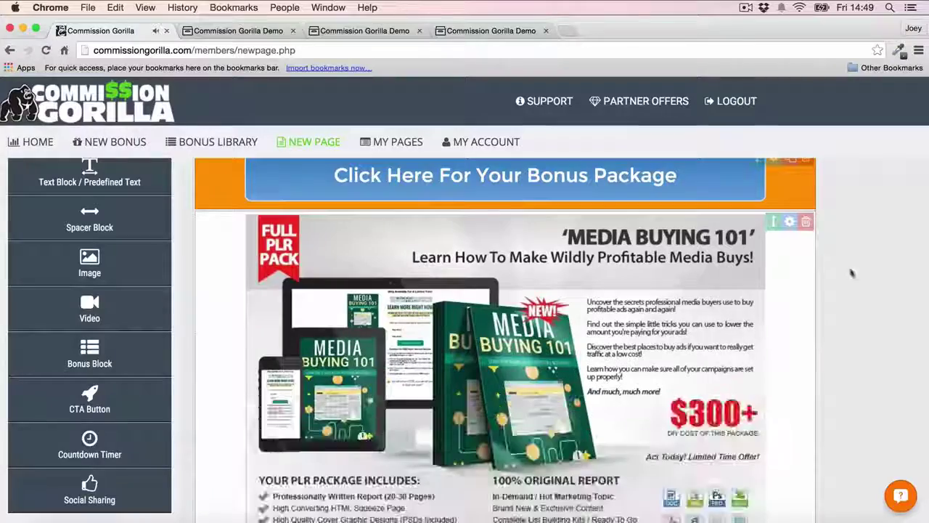
# Step: Add a second bonus block beneath the Media Buying 101 bonus and fill it with Bonus 4 Image
pyautogui.scroll(-2, 876, 281)
pyautogui.scroll(-3, 876, 281)
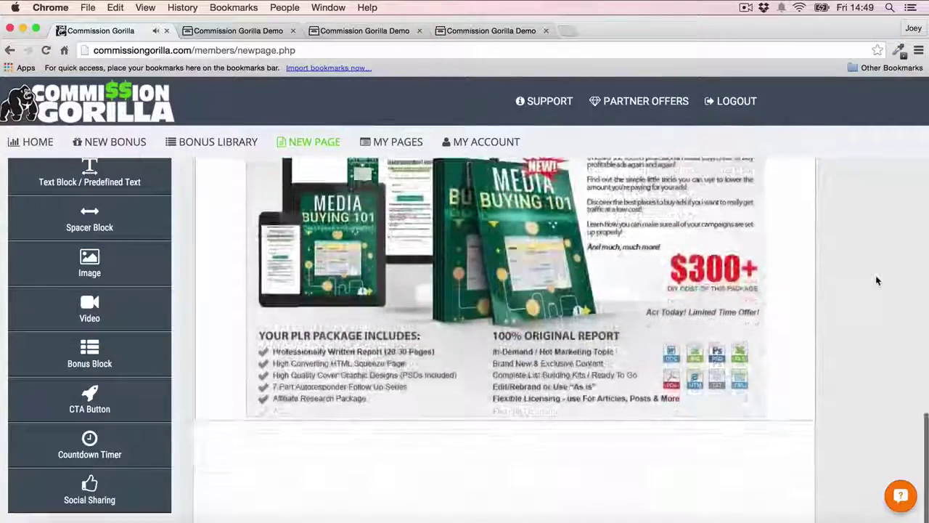
pyautogui.scroll(-2, 876, 281)
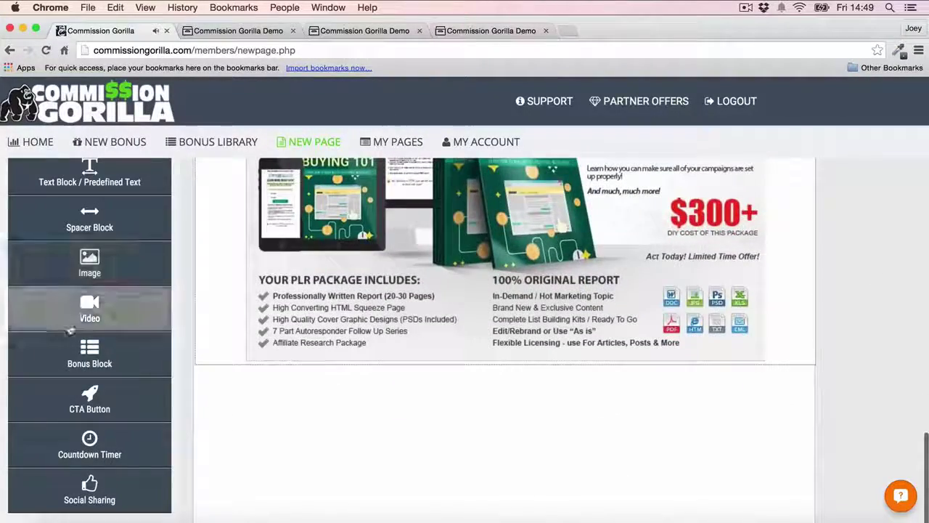
pyautogui.click(89, 352)
pyautogui.click(513, 269)
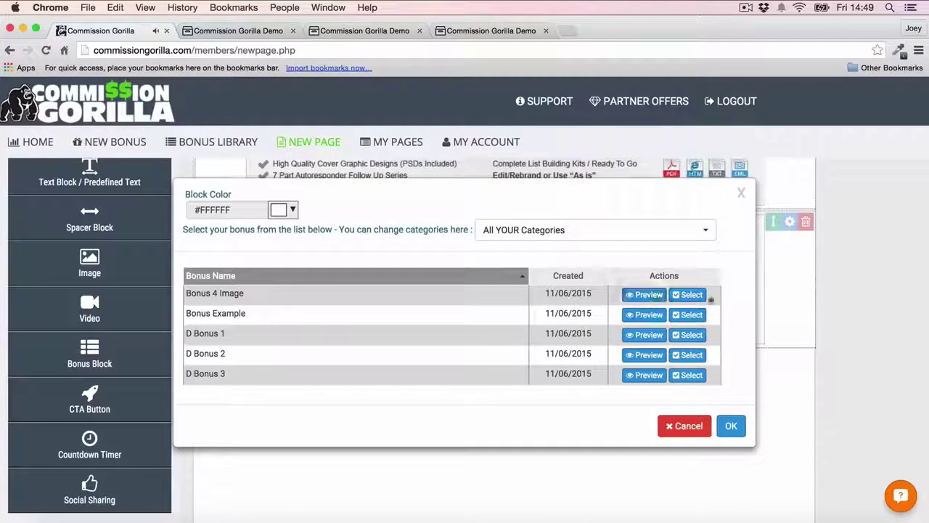
pyautogui.click(687, 294)
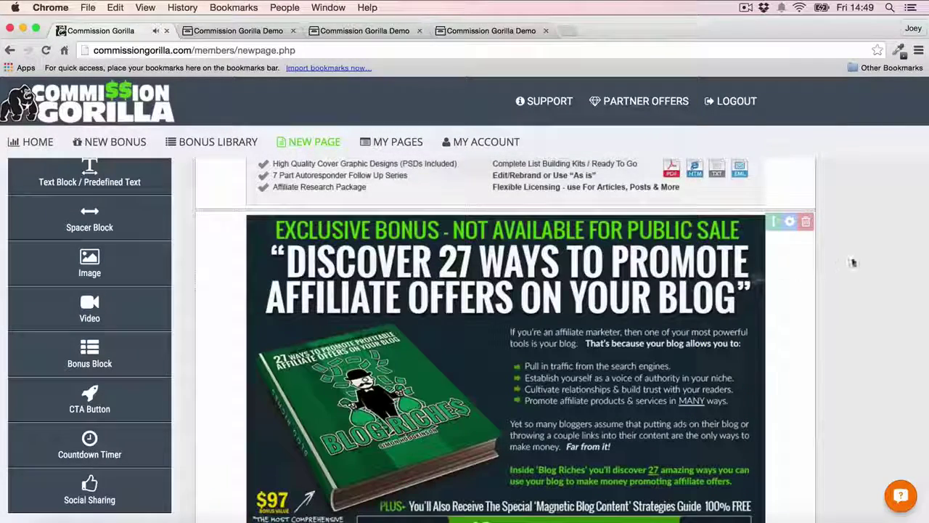
# Step: Add a third bonus block beneath the Blog Riches bonus and fill it with D Bonus 2
pyautogui.scroll(-1, 836, 262)
pyautogui.scroll(-5, 834, 262)
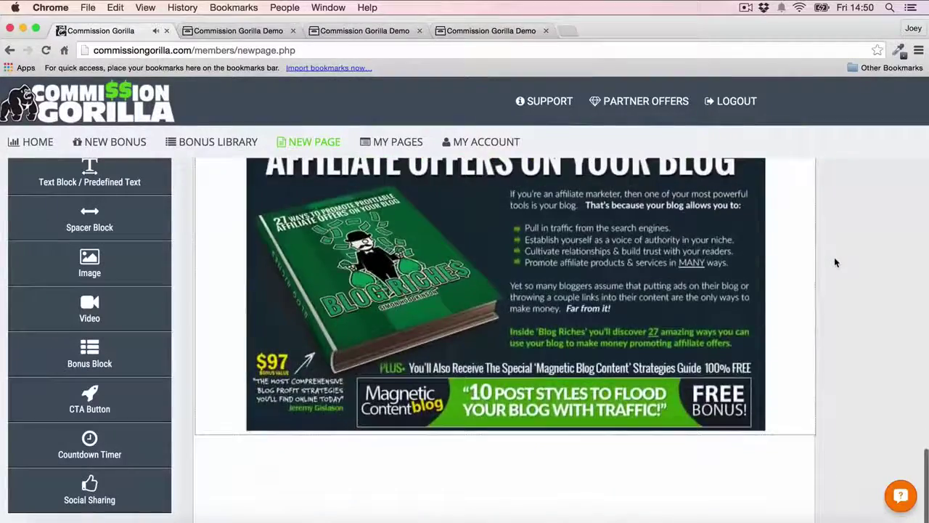
pyautogui.moveTo(89, 352); pyautogui.dragTo(426, 284)
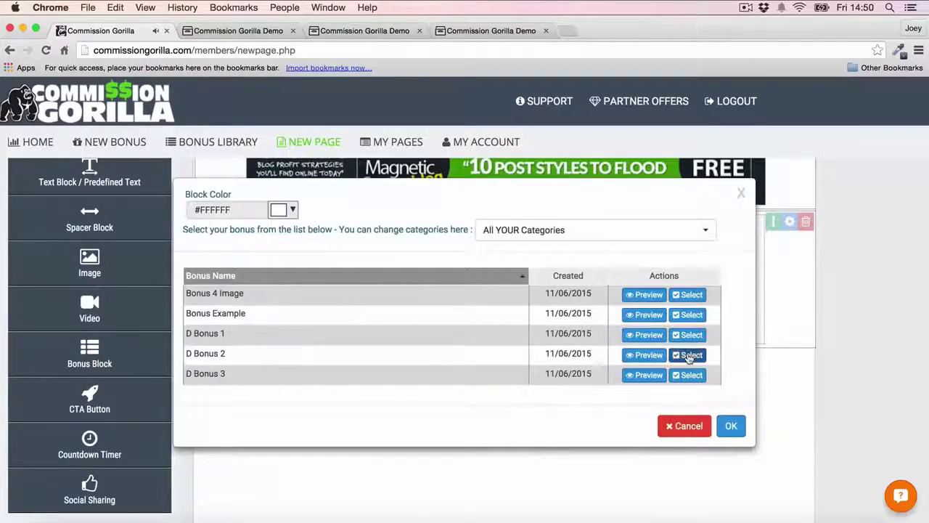
pyautogui.click(687, 354)
# Step: Add a social sharing block beneath the promo competition bonus at the end of the page
pyautogui.scroll(-5, 803, 297)
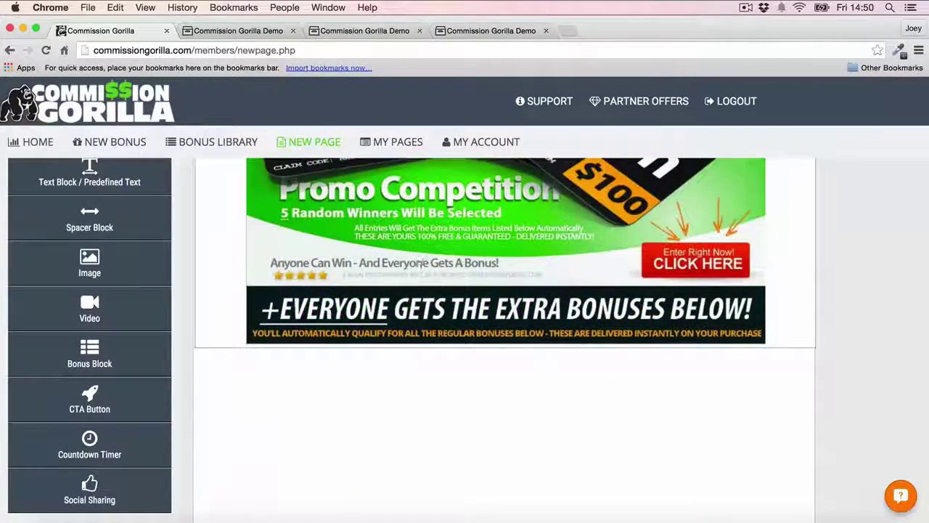
pyautogui.moveTo(90, 399); pyautogui.dragTo(288, 413)
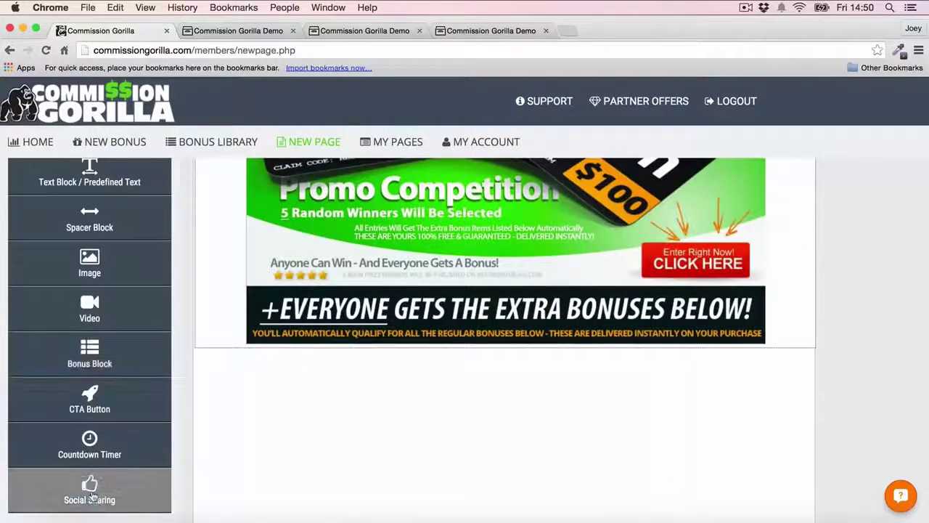
pyautogui.moveTo(98, 494); pyautogui.dragTo(392, 399)
pyautogui.scroll(4, 320, 393)
pyautogui.scroll(-4, 322, 392)
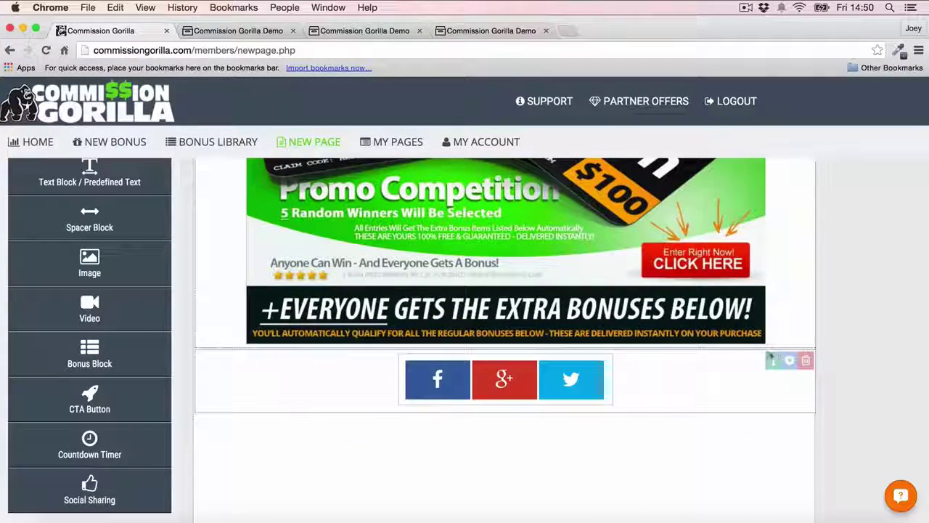
# Step: Check the social sharing block's options and move the block between the bonus package CTA button and the first bonus
pyautogui.click(791, 362)
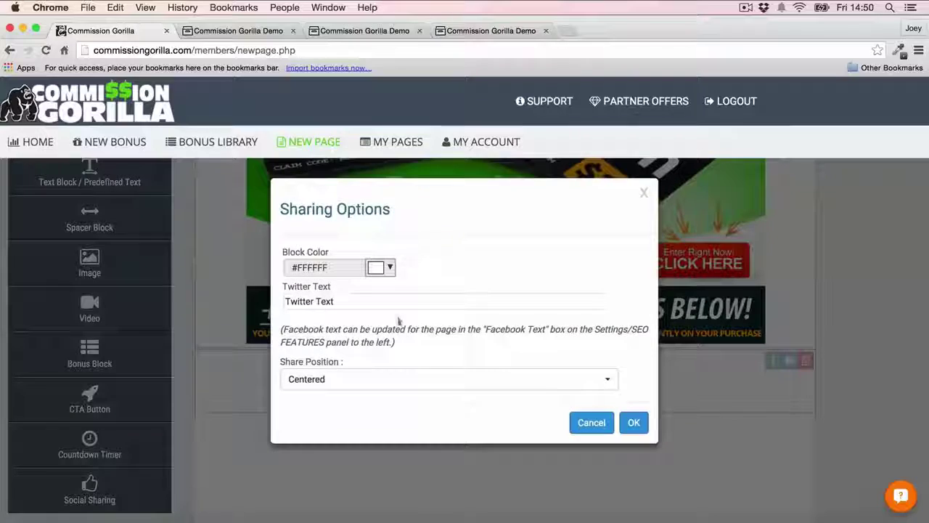
pyautogui.click(590, 424)
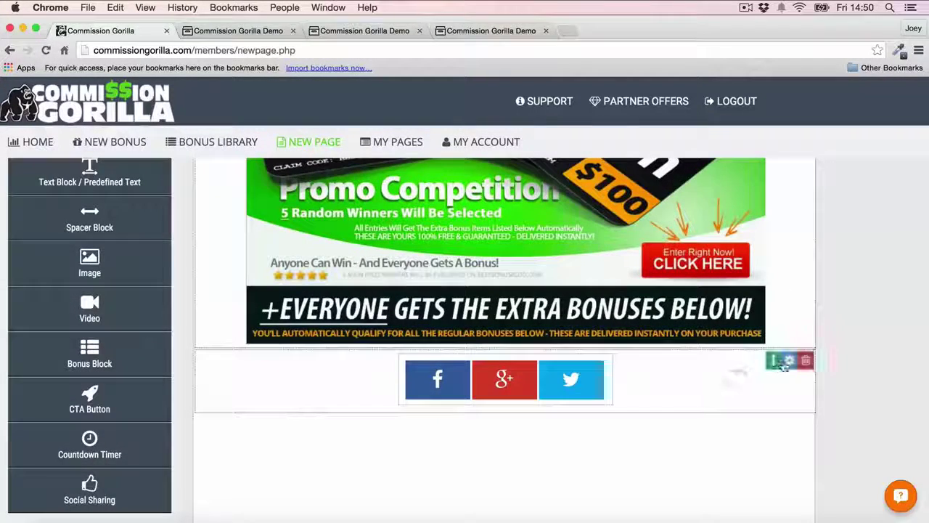
pyautogui.moveTo(767, 359); pyautogui.dragTo(759, 406)
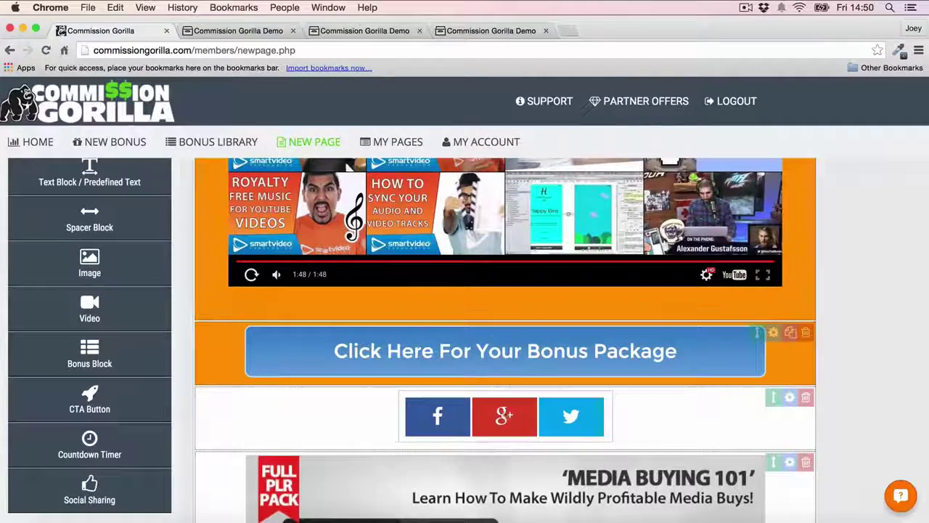
# Step: Duplicate the bonus package CTA button block and move the copy below the last bonus
pyautogui.scroll(-5, 790, 250)
pyautogui.scroll(3, 790, 250)
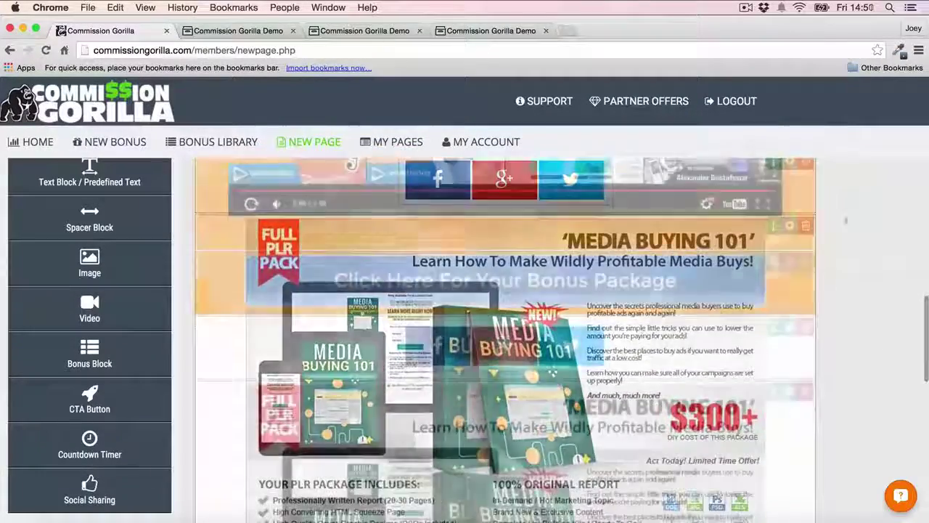
pyautogui.click(790, 261)
pyautogui.moveTo(755, 327); pyautogui.dragTo(763, 359)
pyautogui.scroll(10, 874, 264)
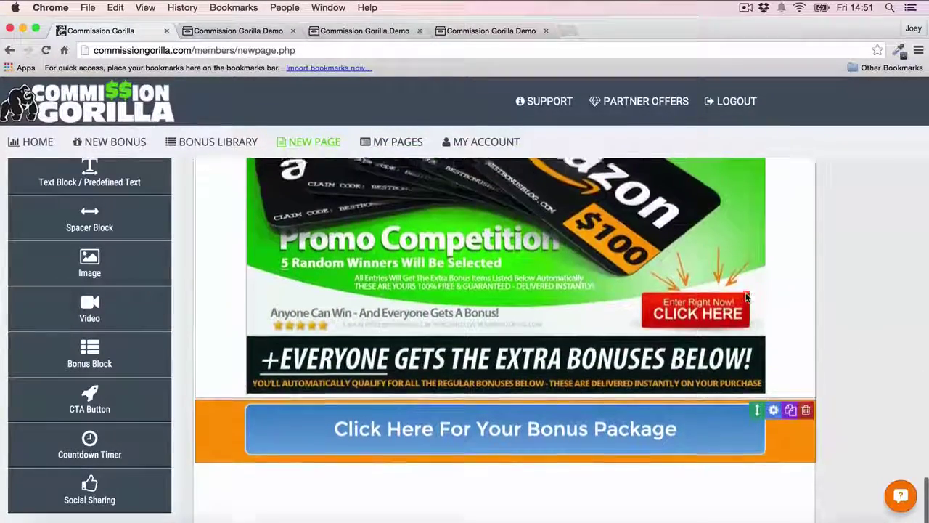
# Step: Save the Video Page and exit the page editor
pyautogui.scroll(6, 506, 328)
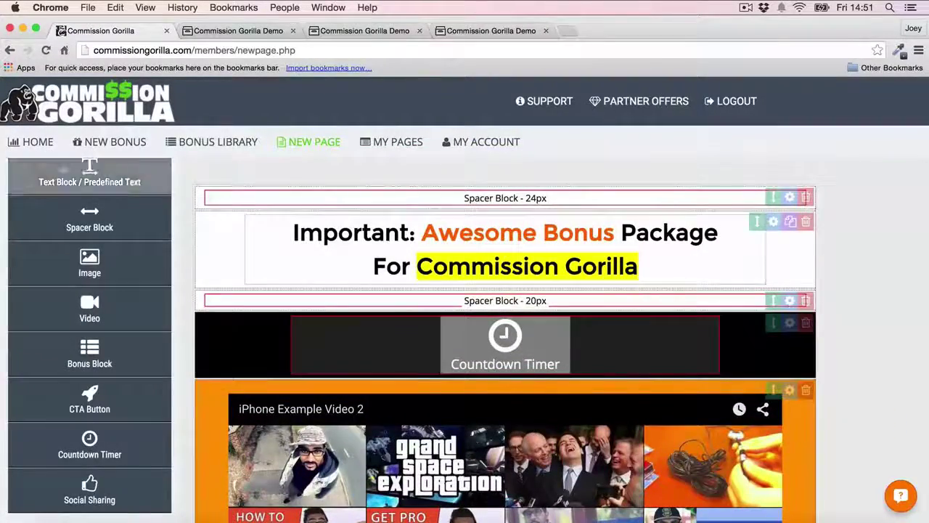
pyautogui.scroll(3, 89, 218)
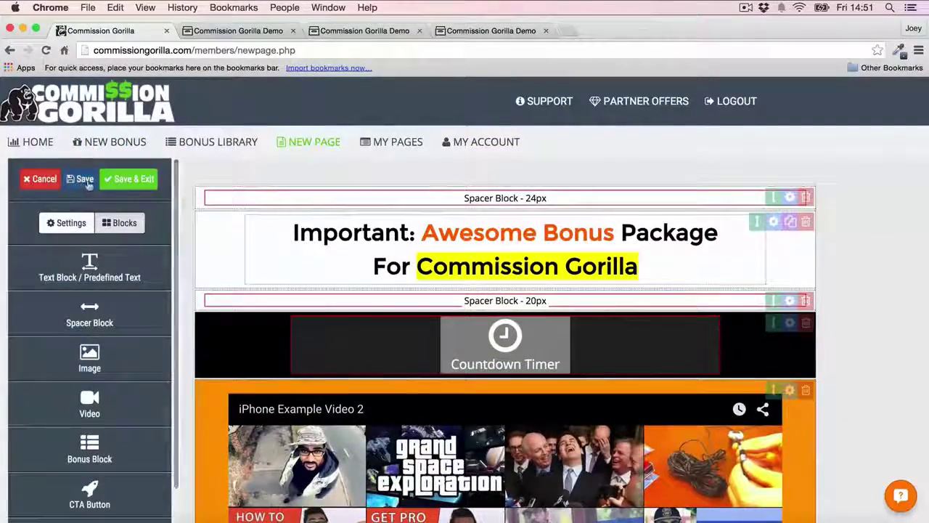
pyautogui.click(121, 178)
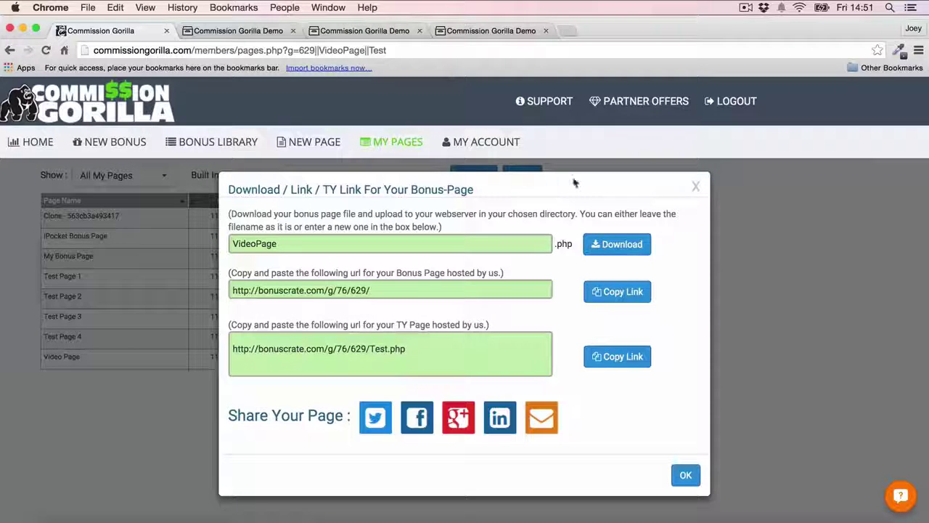
pyautogui.moveTo(385, 296); pyautogui.dragTo(167, 289)
pyautogui.hotkey('ctrl', 'c')
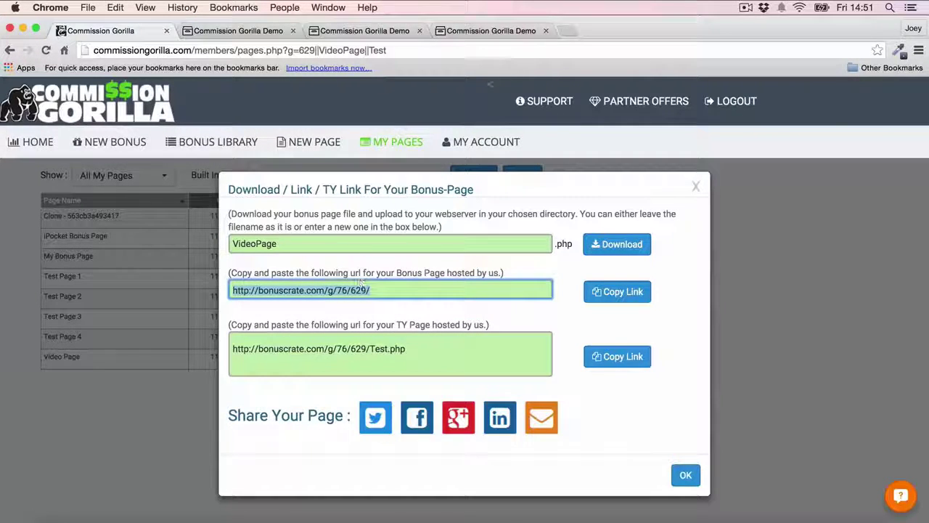
pyautogui.click(566, 30)
pyautogui.hotkey('ctrl', 'v')
pyautogui.press('Return')
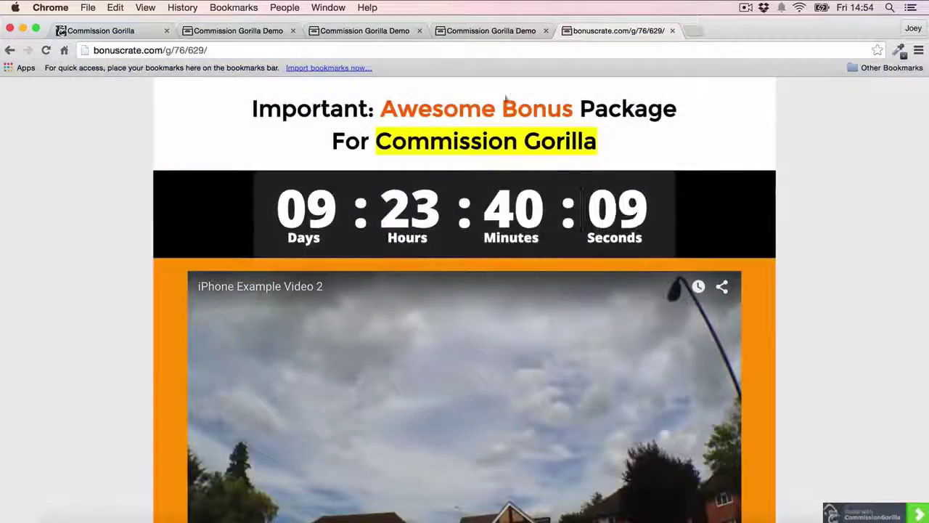
pyautogui.scroll(-2, 473, 140)
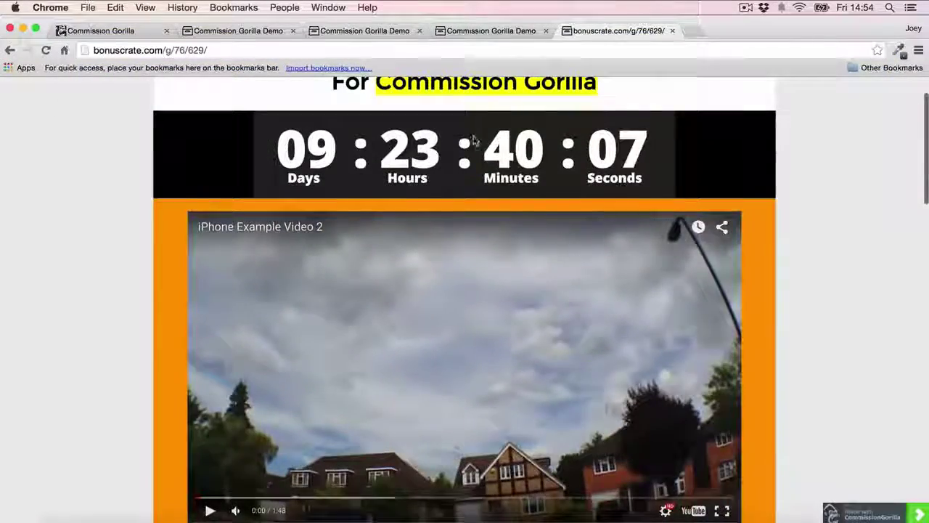
pyautogui.scroll(1, 473, 140)
pyautogui.scroll(1, 474, 140)
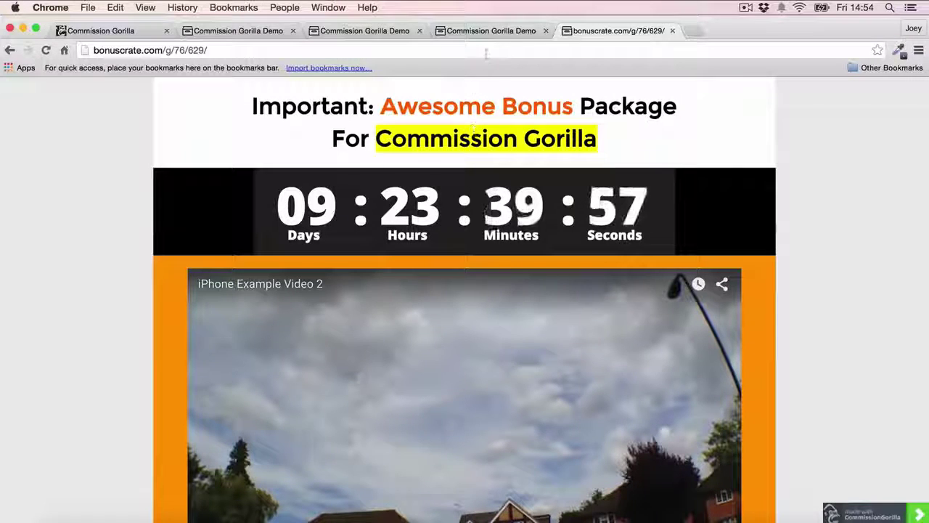
# Step: Close the live bonus page and dismiss the download and link dialog for the Video Page
pyautogui.click(672, 31)
pyautogui.click(101, 30)
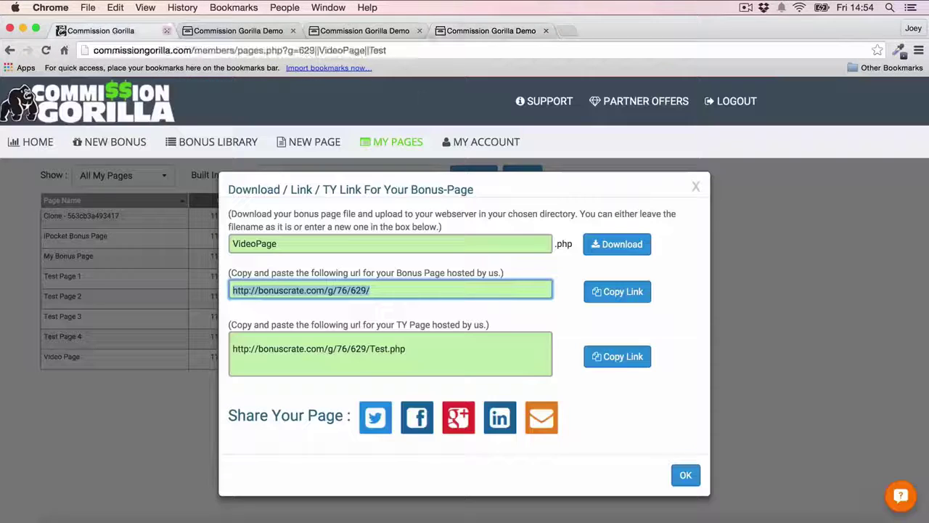
pyautogui.click(696, 188)
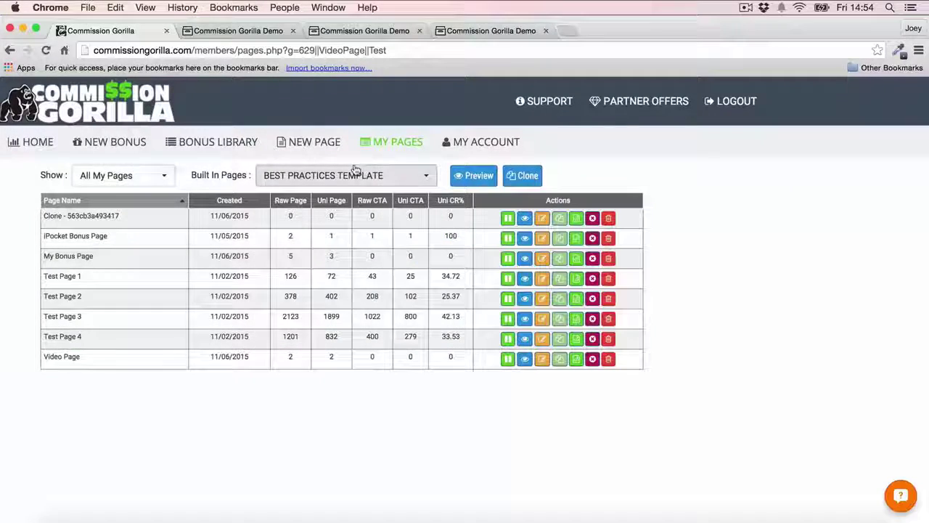
# Step: Start a new page and expand its Pro Features settings
pyautogui.click(330, 143)
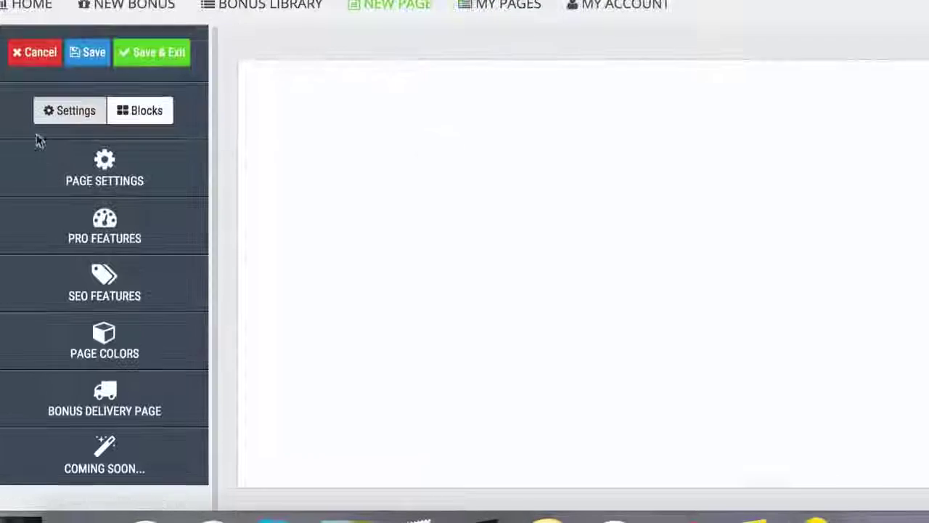
pyautogui.click(101, 234)
pyautogui.scroll(-2, 141, 153)
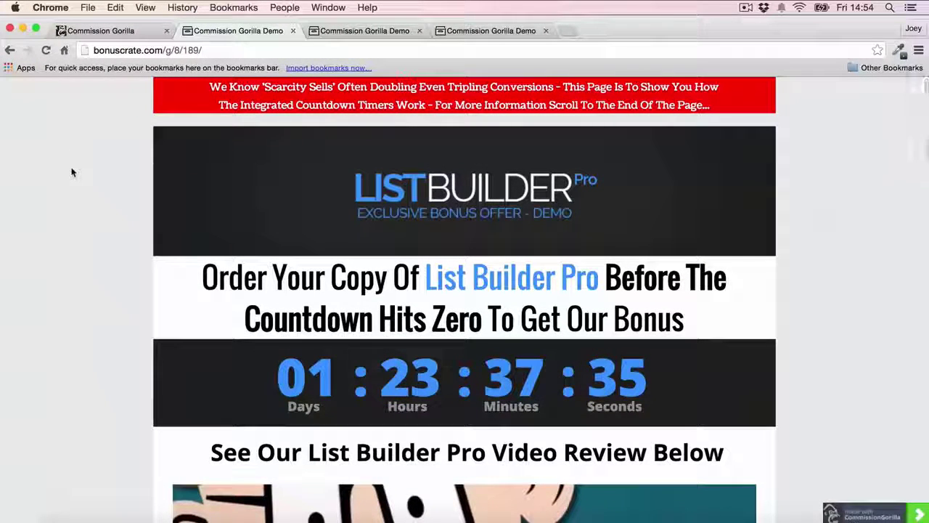
# Step: View the List Builder Pro countdown timer demo page and return to the new page's Pro Features
pyautogui.scroll(-4, 72, 172)
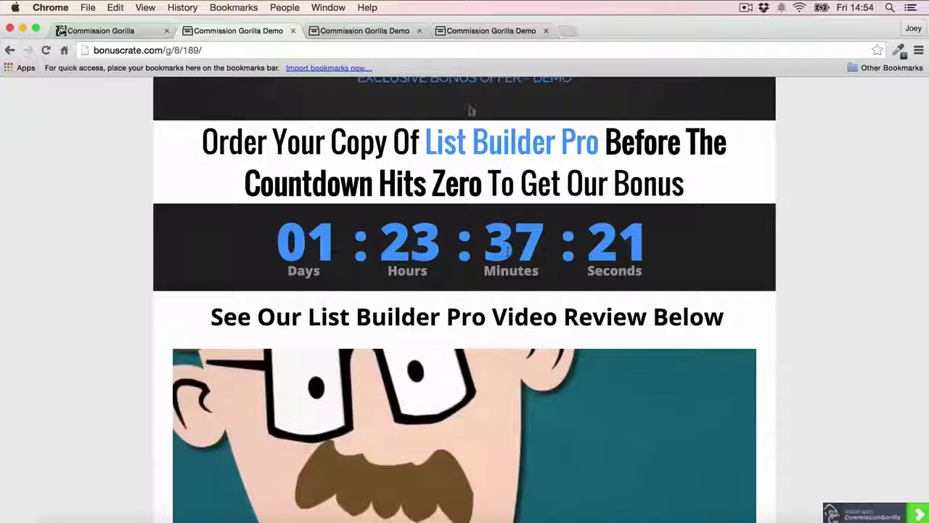
pyautogui.click(114, 30)
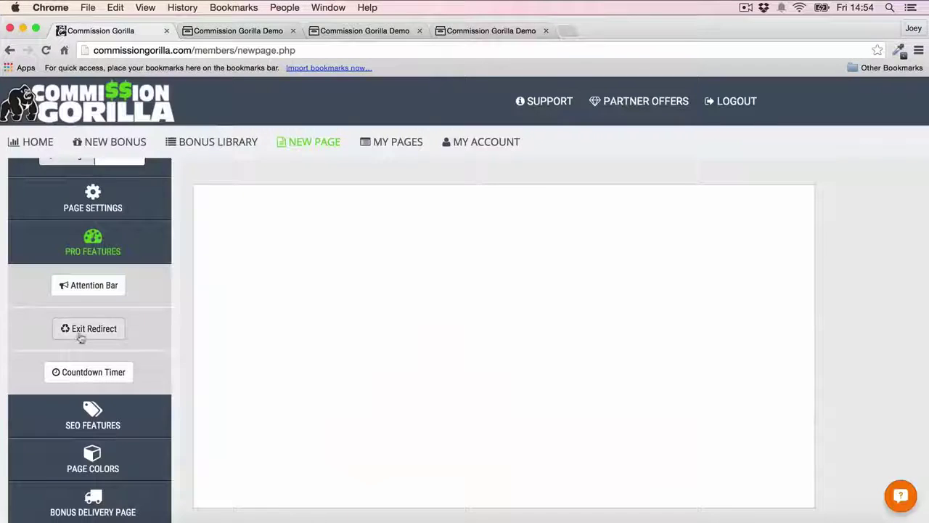
# Step: Read through the exit redirect demo page, including its extra information section, and try closing it to demonstrate the exit pop-up
pyautogui.click(485, 30)
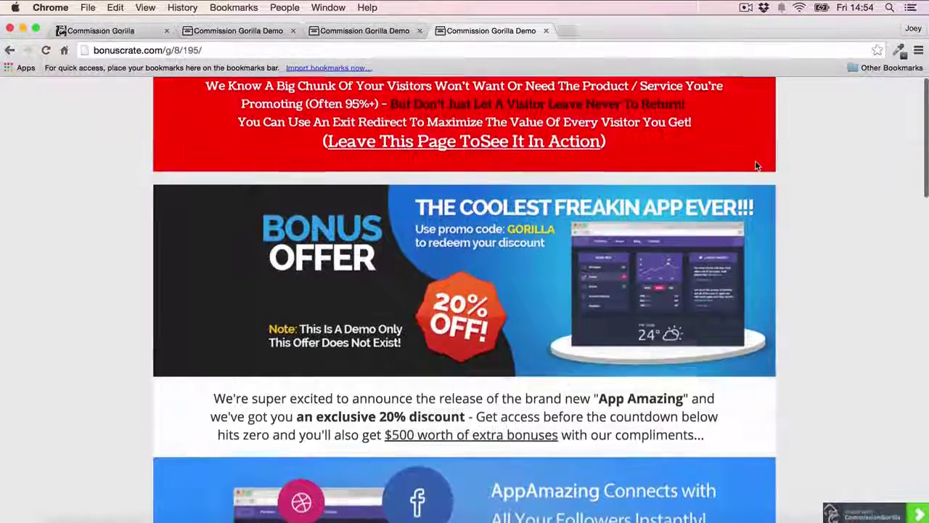
pyautogui.scroll(-3, 754, 163)
pyautogui.scroll(-10, 754, 167)
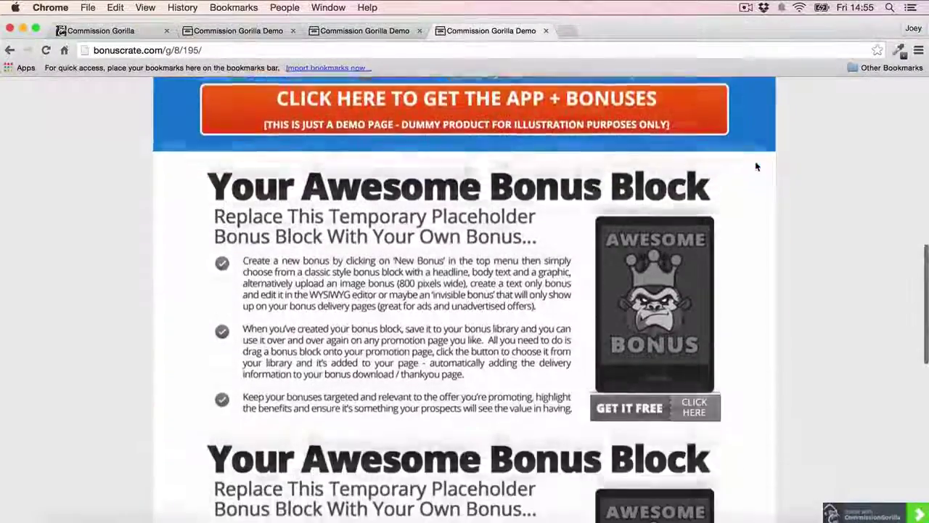
pyautogui.scroll(-3, 757, 168)
pyautogui.scroll(-7, 460, 218)
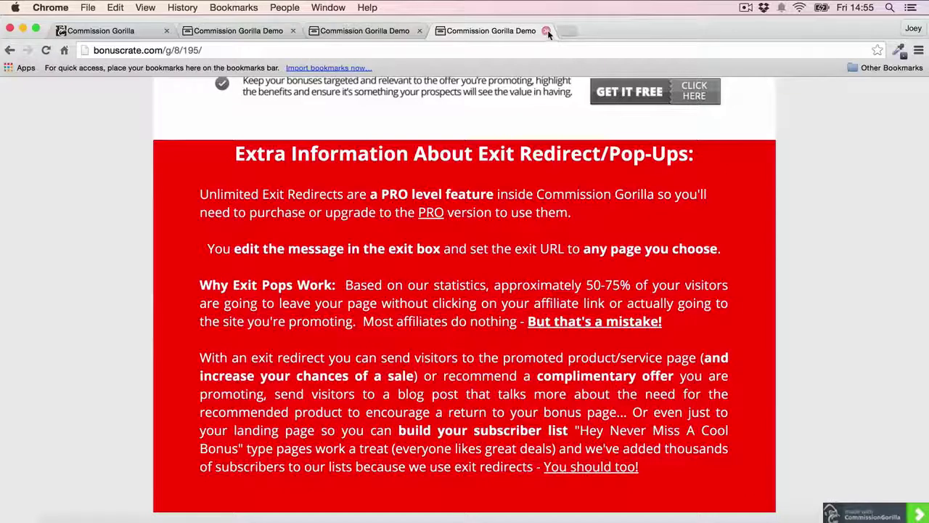
pyautogui.click(548, 31)
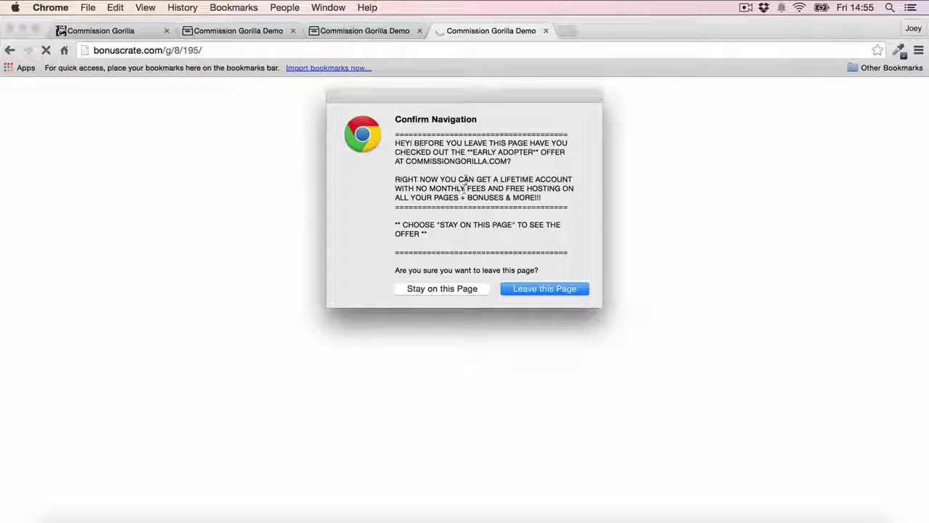
# Step: Choose to stay on the exit redirect demo page, view its redirect offer, and return to the new page's Pro Features
pyautogui.click(447, 289)
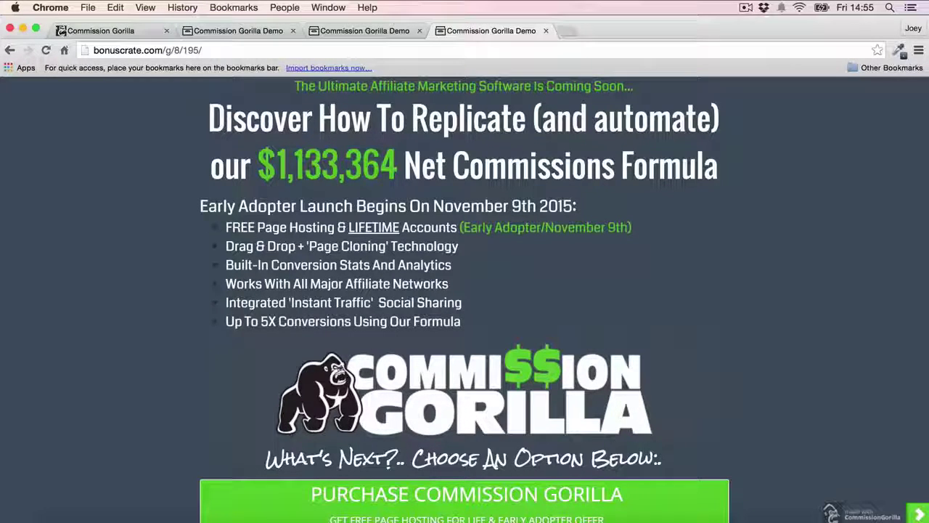
pyautogui.click(107, 33)
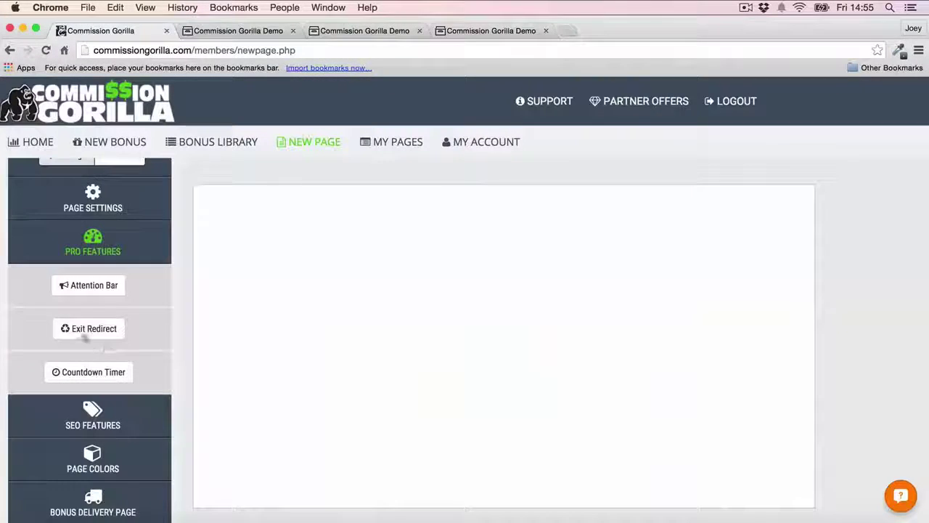
# Step: Reload the attention bar demo page, wait for its timed bar, and read through to the extra information section
pyautogui.click(366, 31)
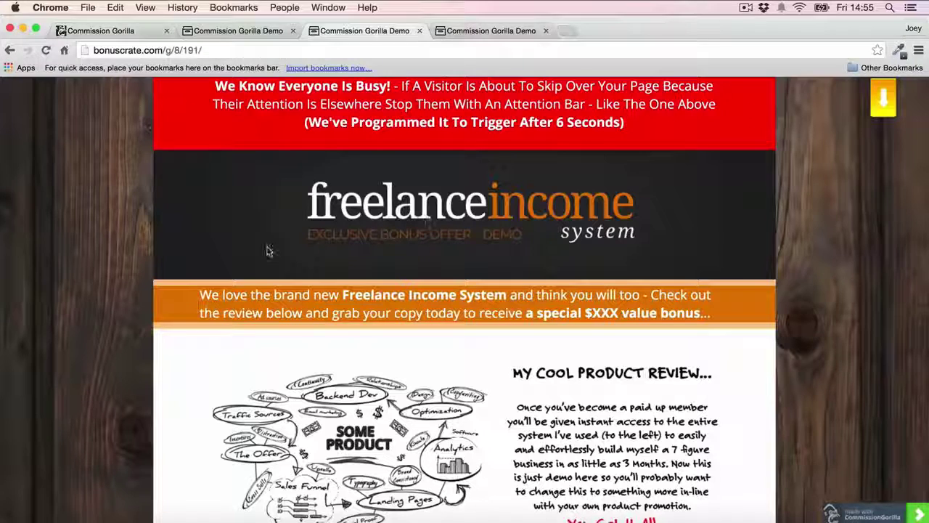
pyautogui.click(46, 50)
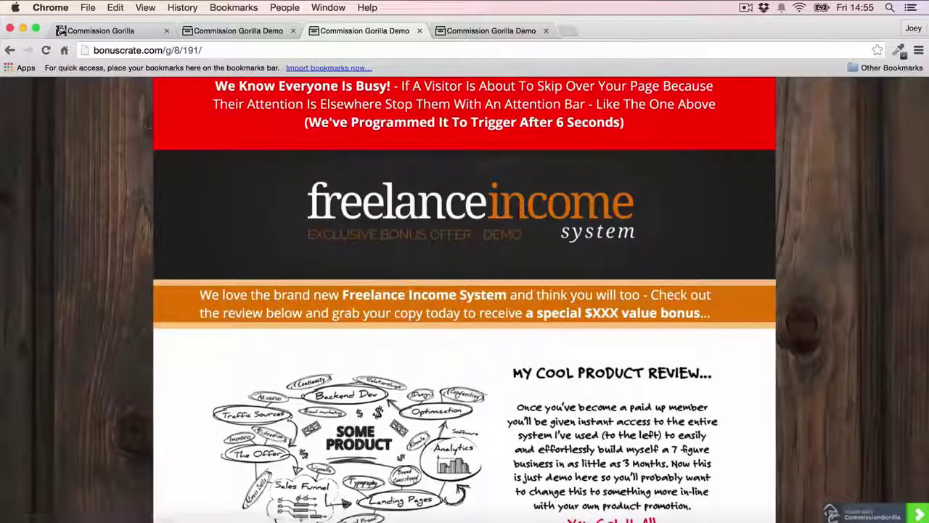
pyautogui.scroll(-3, 82, 242)
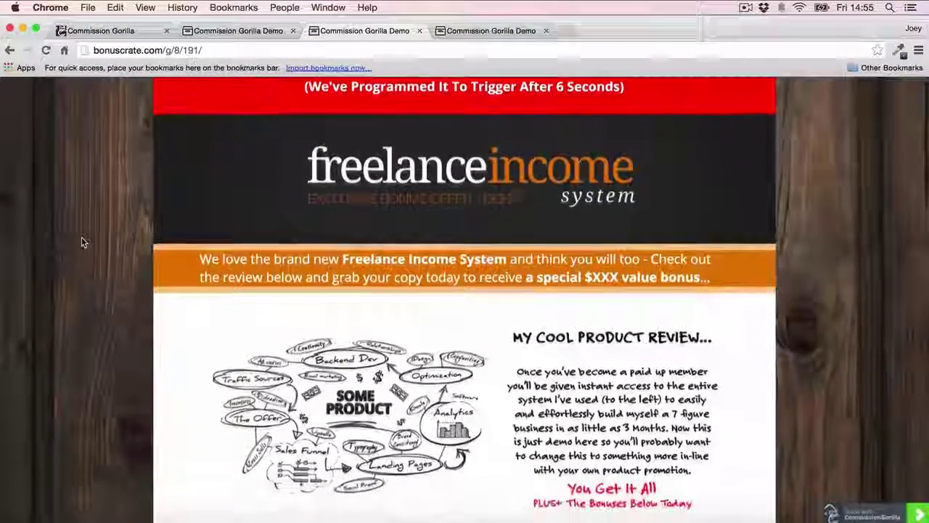
pyautogui.scroll(2, 82, 241)
pyautogui.scroll(1, 81, 241)
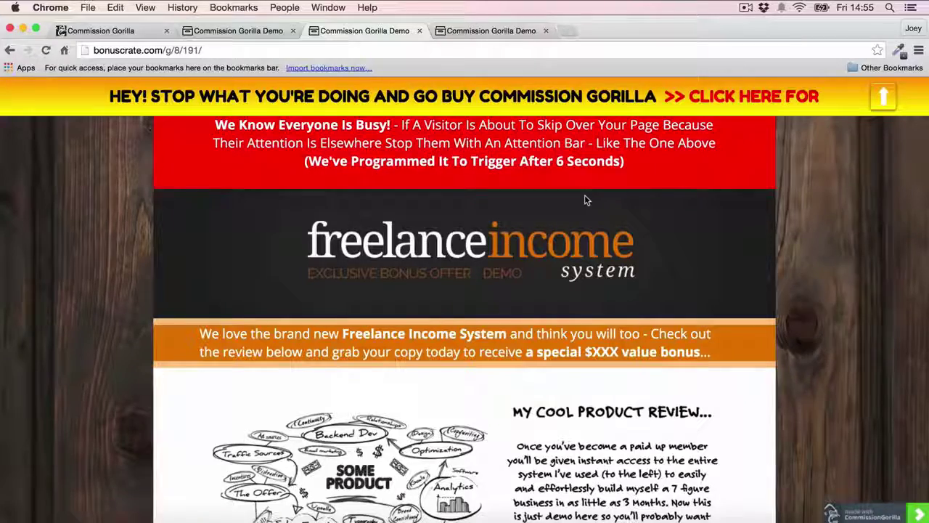
pyautogui.scroll(-10, 587, 199)
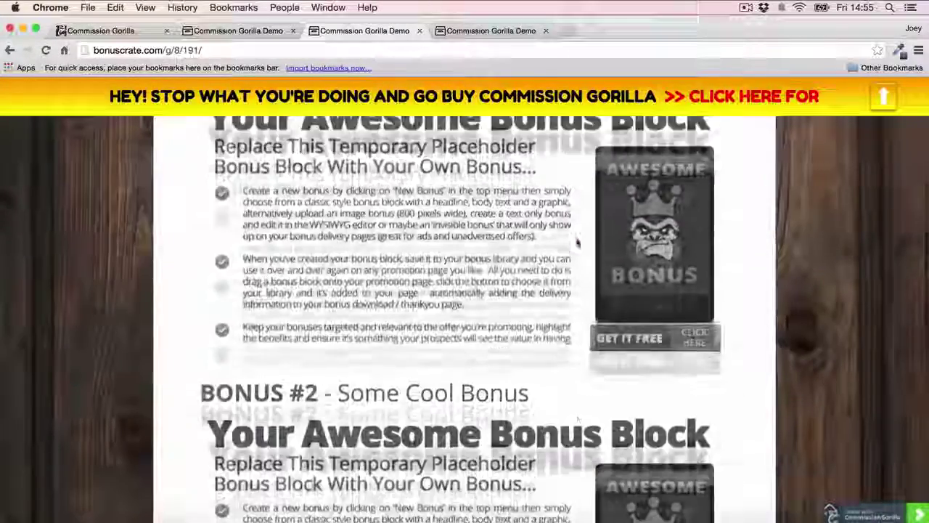
pyautogui.scroll(-5, 614, 270)
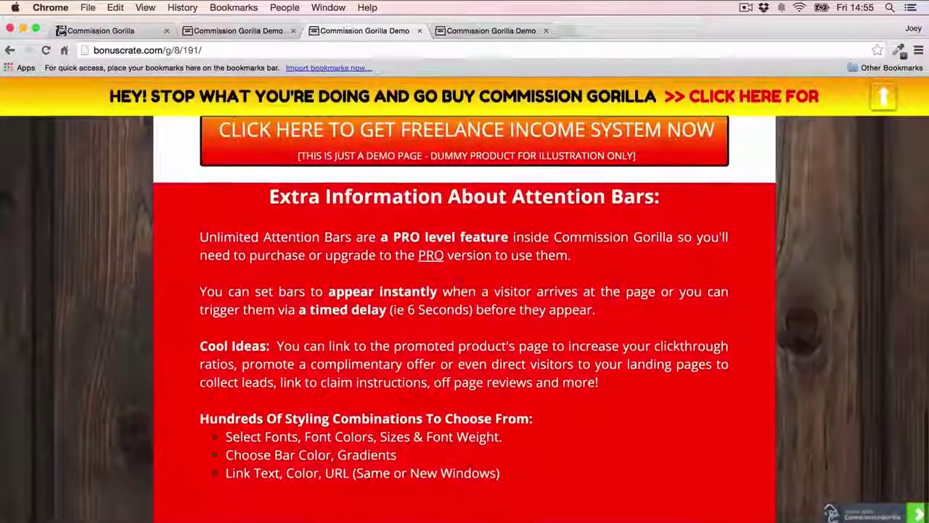
pyautogui.scroll(5, 420, 279)
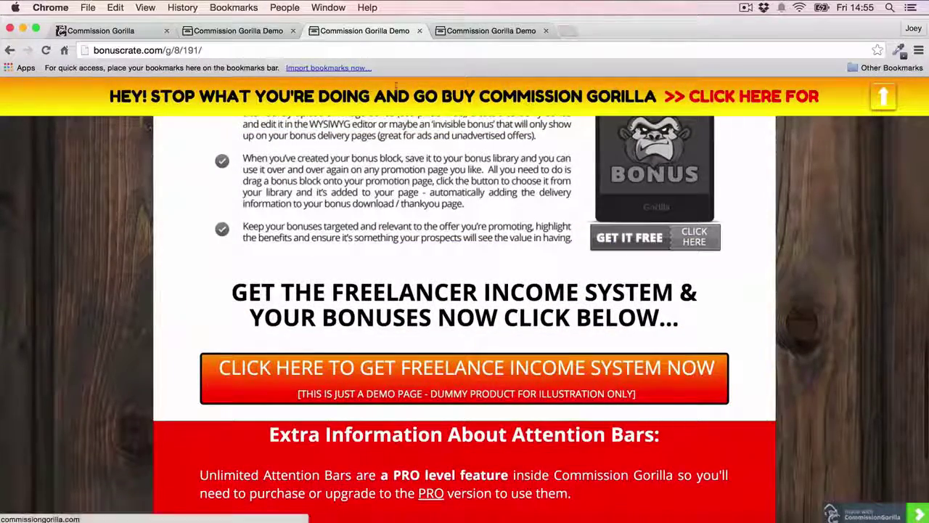
pyautogui.scroll(2, 386, 212)
pyautogui.scroll(10, 386, 211)
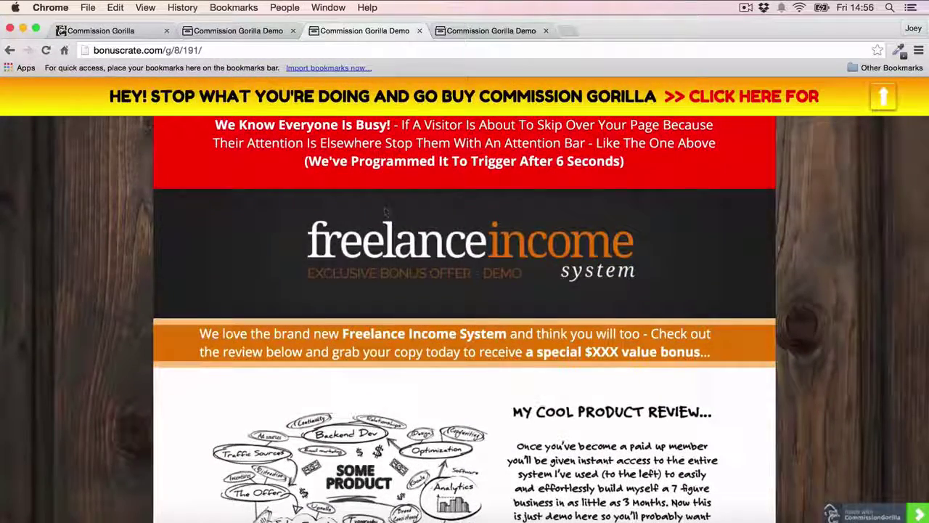
# Step: Close the three Commission Gorilla demo pages and return to the new page editor
pyautogui.click(292, 30)
pyautogui.click(293, 30)
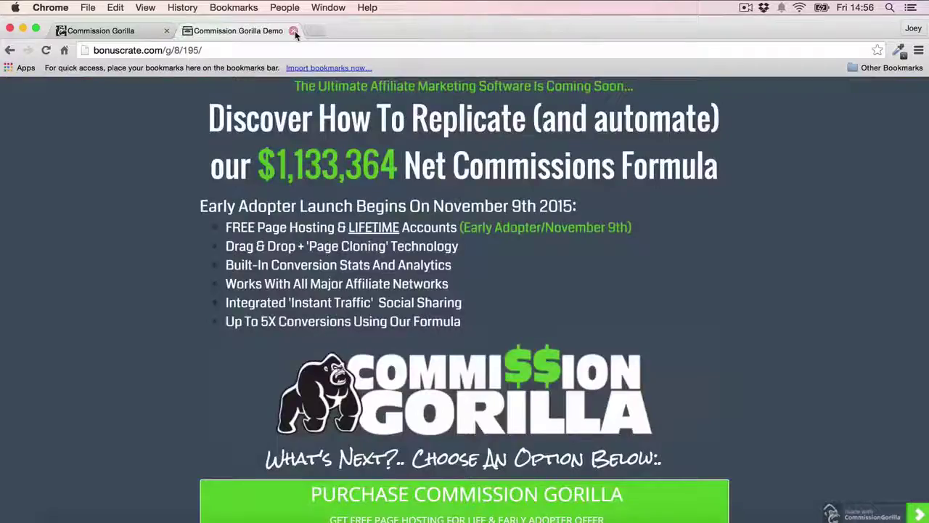
pyautogui.click(293, 30)
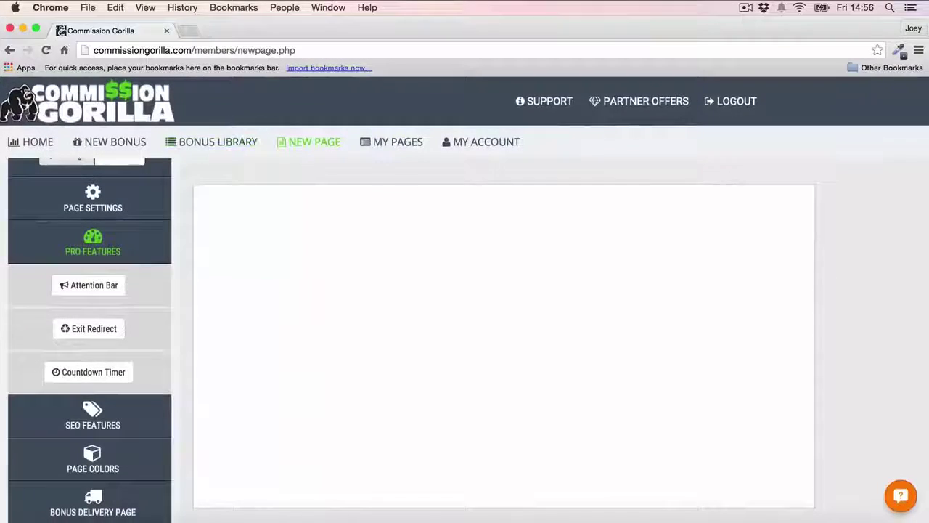
# Step: Preview the built-in BEST PRACTICES TEMPLATE from the list of saved pages, review its layout, and close the preview
pyautogui.click(378, 144)
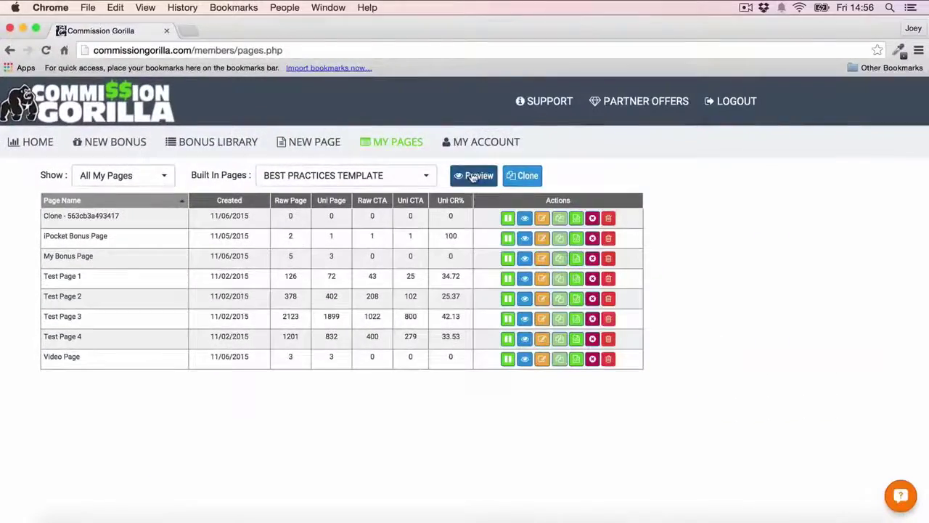
pyautogui.click(629, 156)
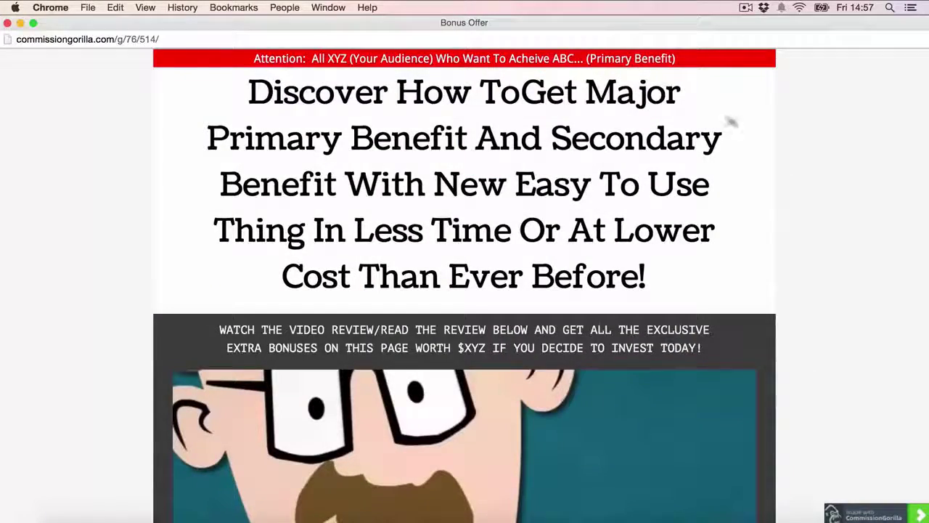
pyautogui.scroll(-3, 755, 135)
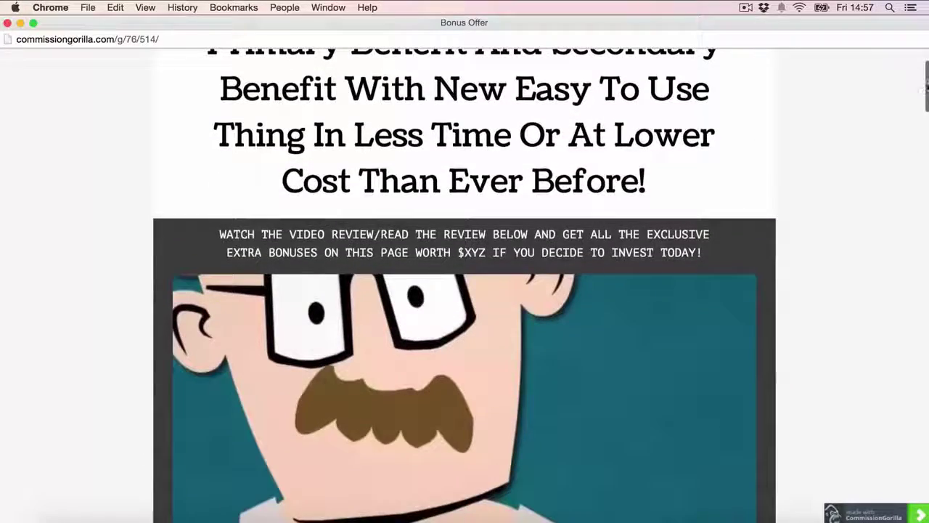
pyautogui.moveTo(927, 88); pyautogui.dragTo(917, 463)
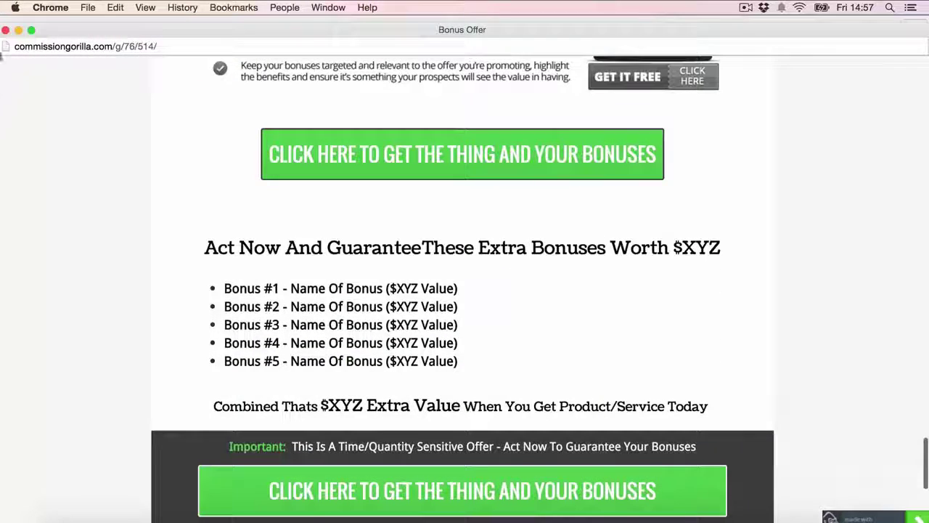
pyautogui.click(6, 31)
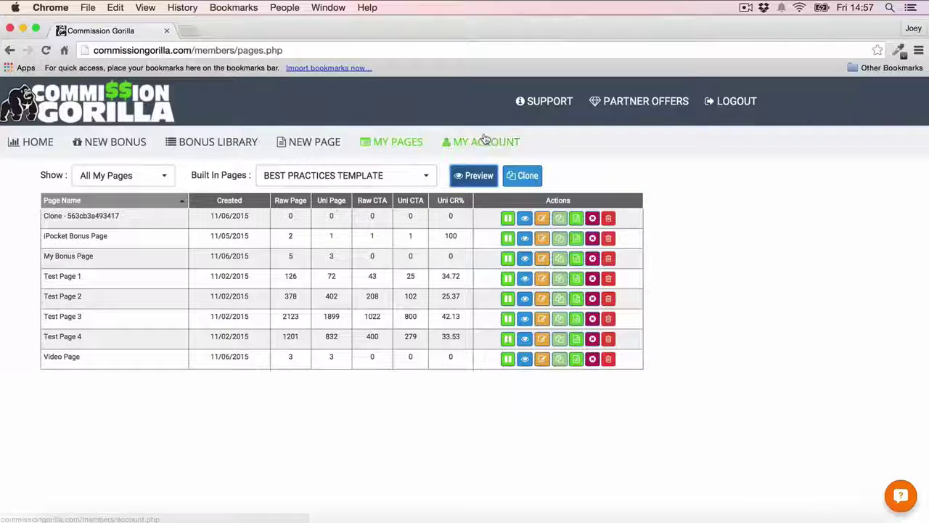
# Step: Clone the BEST PRACTICES TEMPLATE, dismiss the notice about its temporary name, and look over the cloned page
pyautogui.click(528, 175)
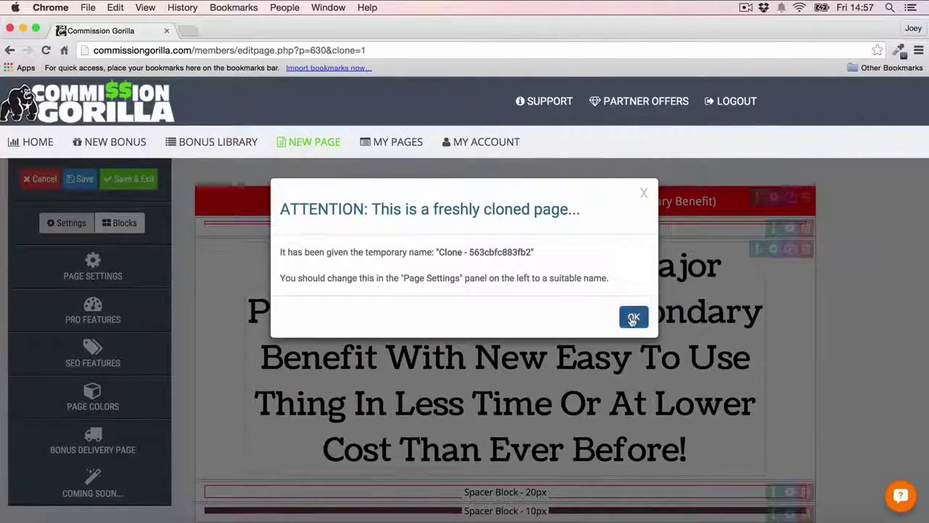
pyautogui.click(633, 319)
pyautogui.scroll(-10, 632, 320)
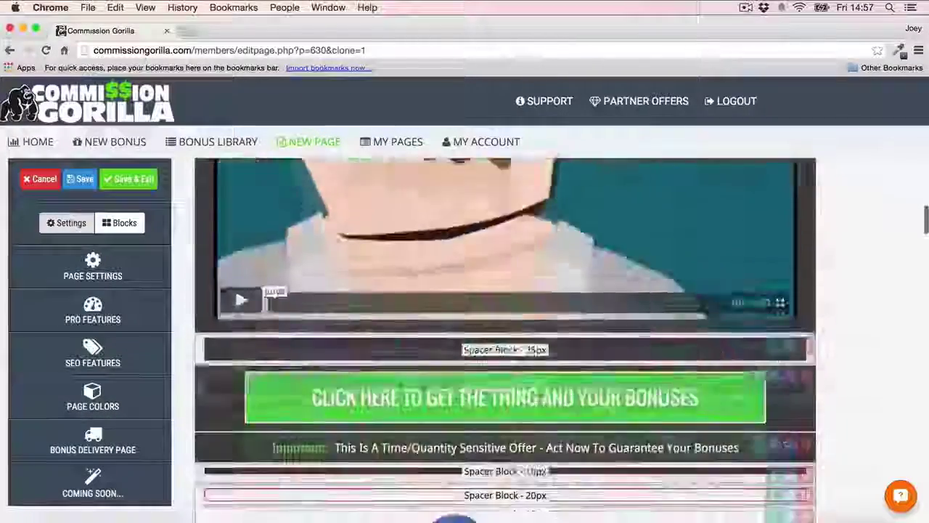
pyautogui.scroll(-10, 782, 208)
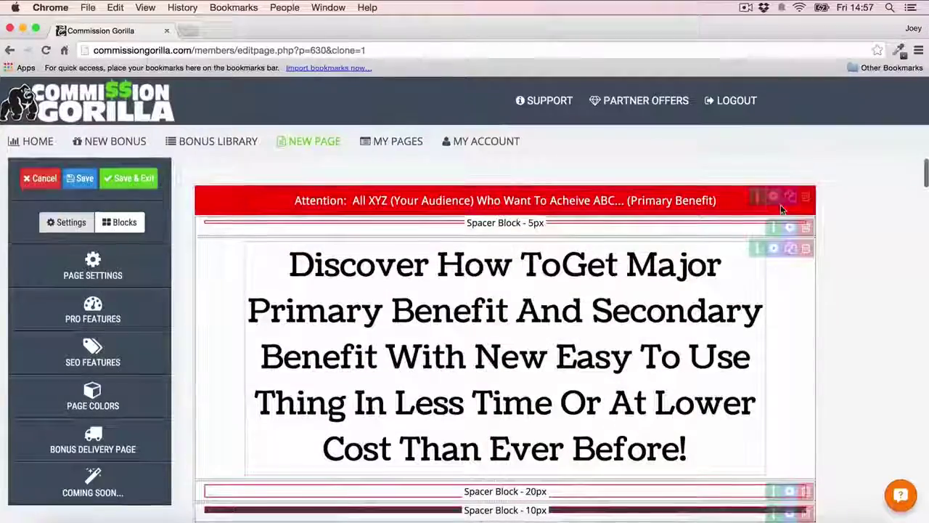
# Step: Replace the main headline of the cloned page with "Your Own Headline"
pyautogui.click(280, 265)
pyautogui.moveTo(279, 264); pyautogui.dragTo(689, 464)
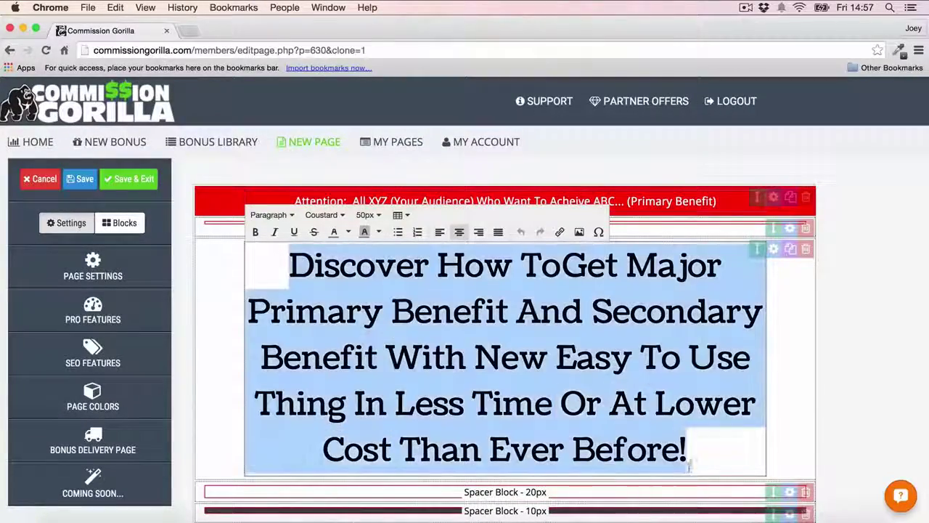
pyautogui.write('yOU')
pyautogui.press('BackSpace')
pyautogui.press('BackSpace')
pyautogui.press('BackSpace')
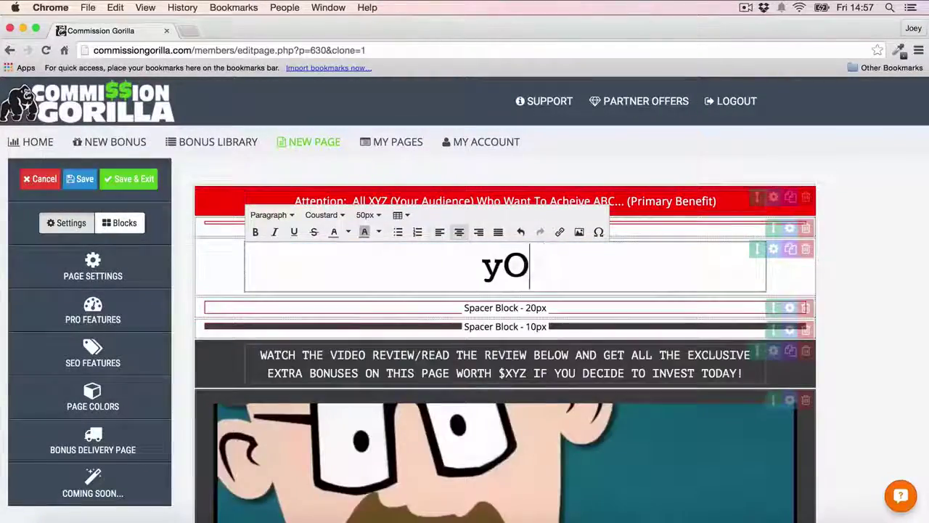
pyautogui.write('Your Own Headline')
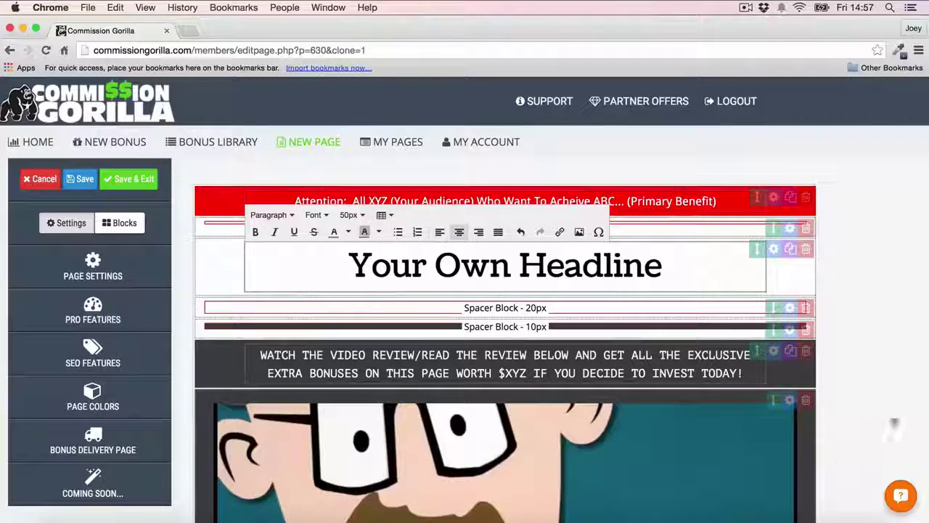
pyautogui.click(866, 344)
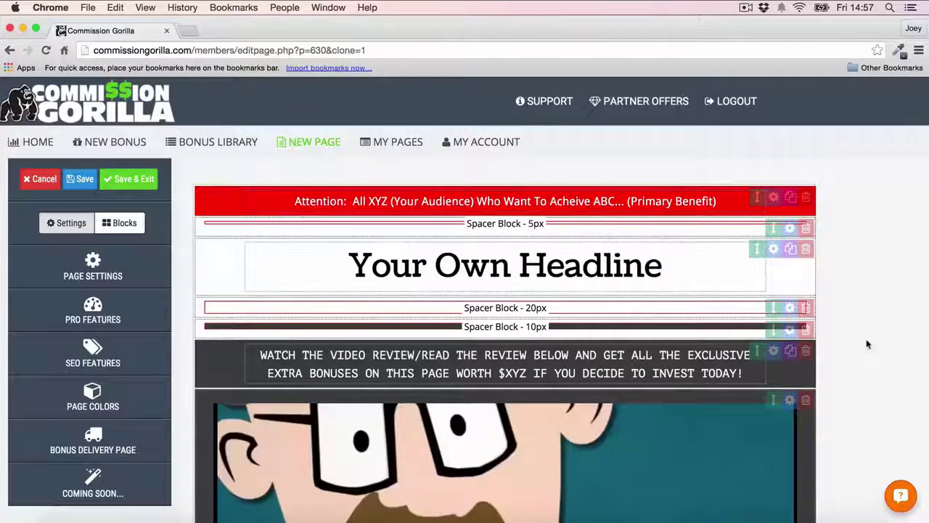
# Step: Set the main text of the green call-to-action button below the video to "change" and apply it
pyautogui.moveTo(756, 196); pyautogui.dragTo(758, 217)
pyautogui.scroll(-5, 832, 242)
pyautogui.scroll(-1, 832, 243)
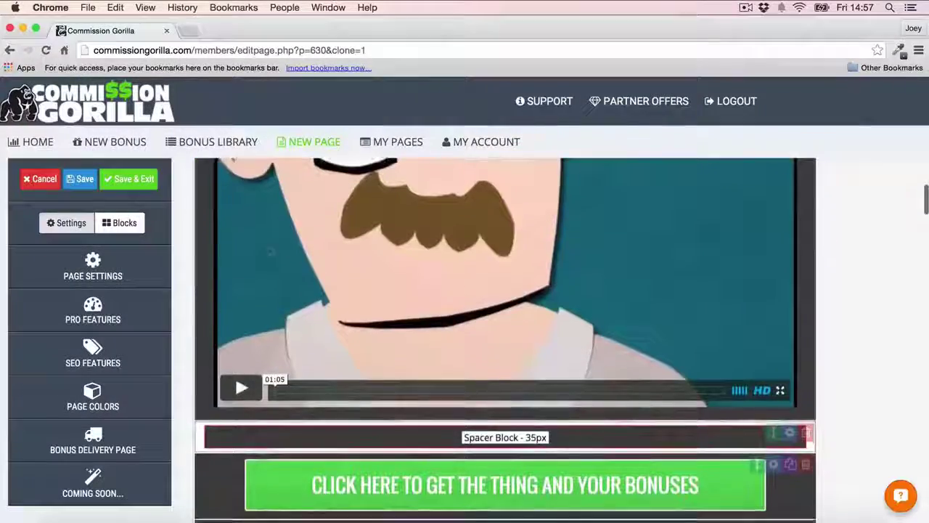
pyautogui.scroll(-5, 366, 271)
pyautogui.click(411, 274)
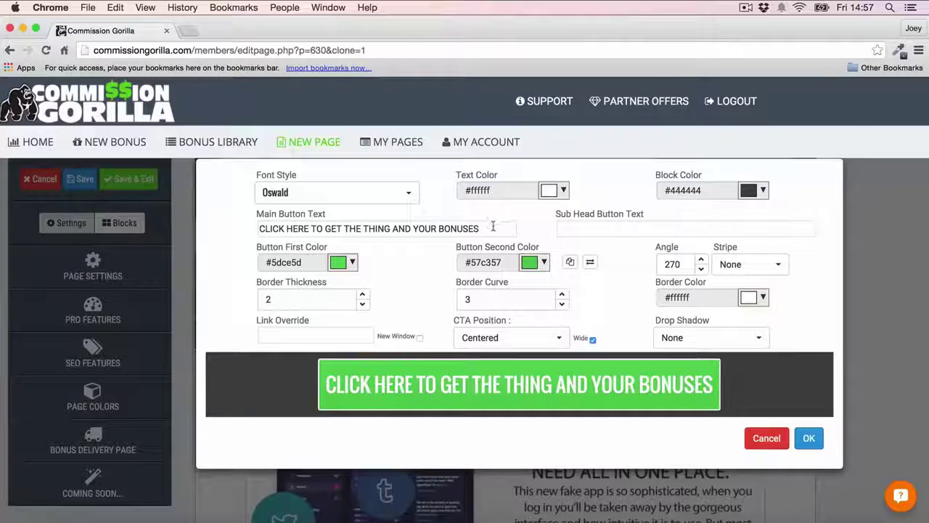
pyautogui.moveTo(493, 228); pyautogui.dragTo(1, 223)
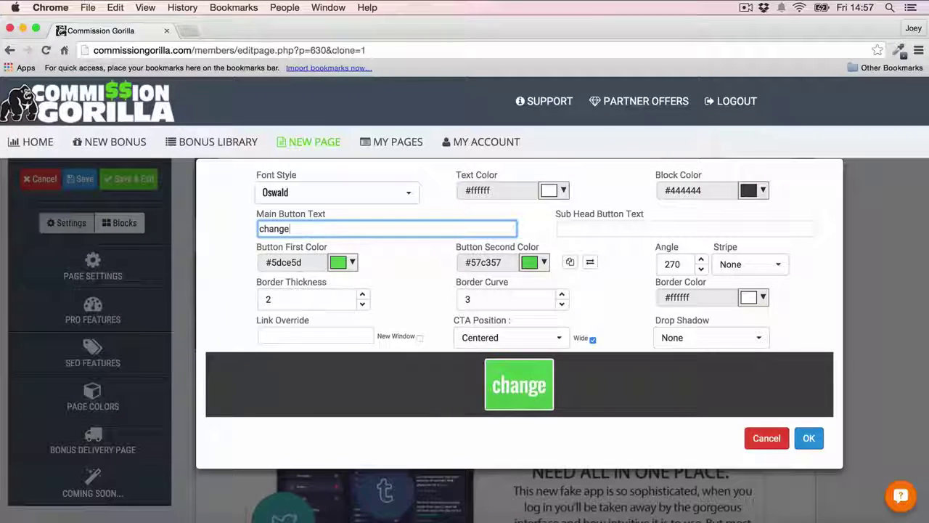
pyautogui.click(808, 437)
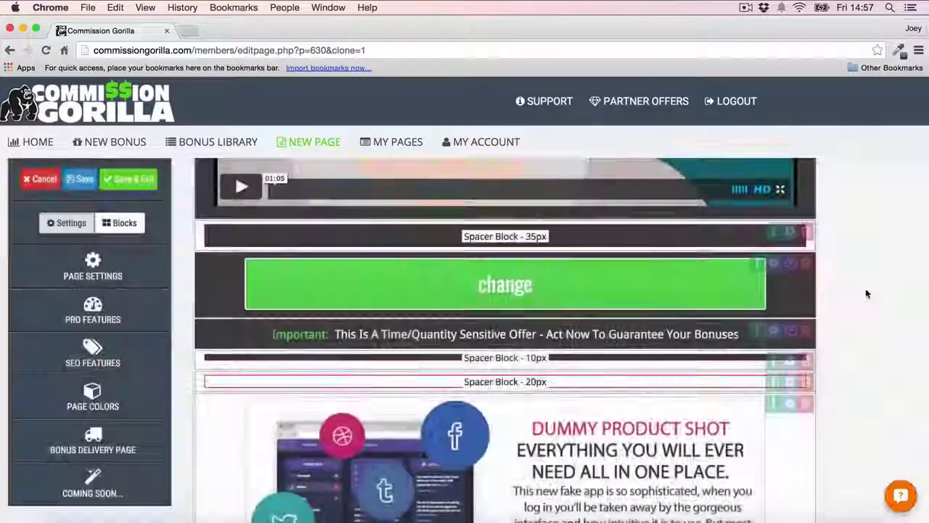
# Step: Look through the cloned page's bonus sections and examine a placeholder bonus block
pyautogui.scroll(-10, 865, 293)
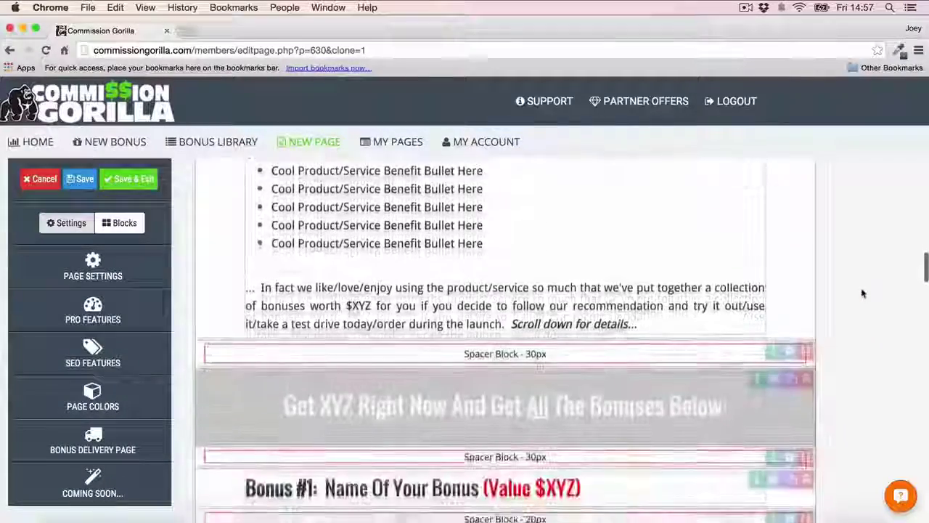
pyautogui.scroll(-5, 844, 265)
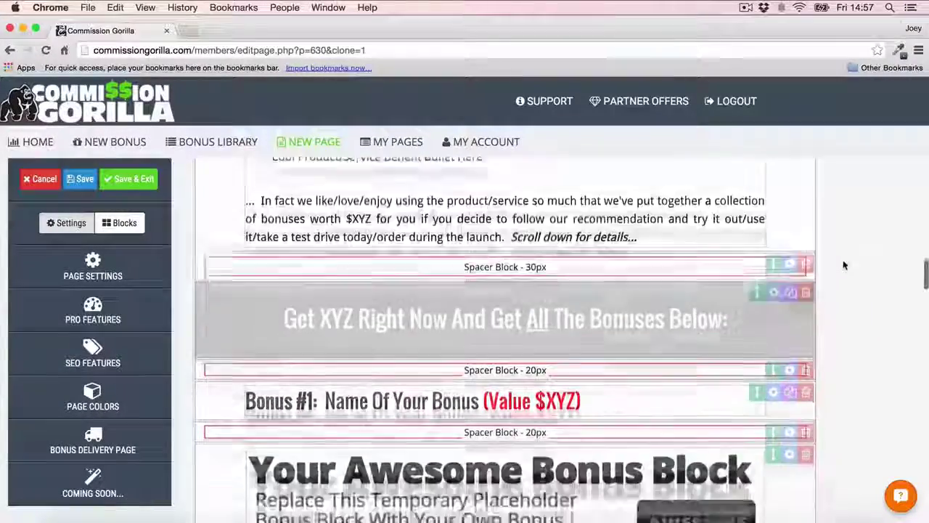
pyautogui.scroll(-10, 844, 265)
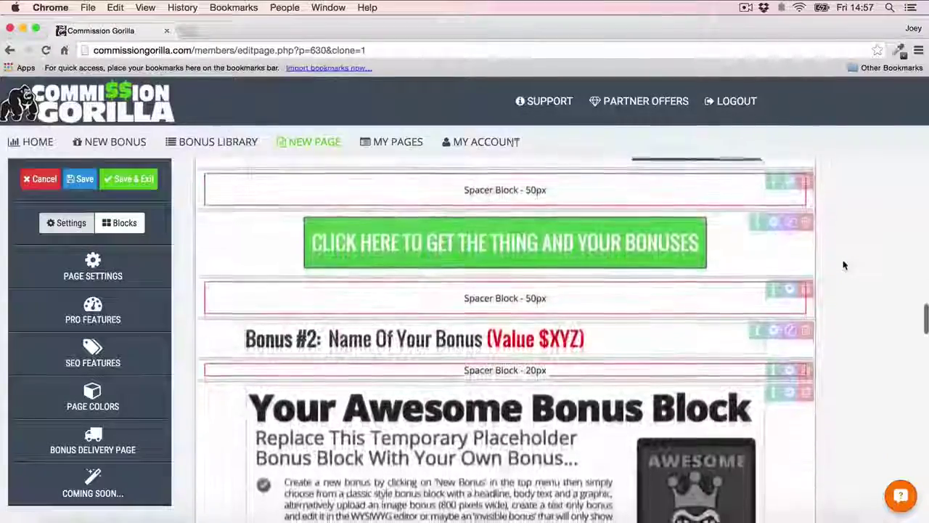
pyautogui.scroll(-15, 844, 265)
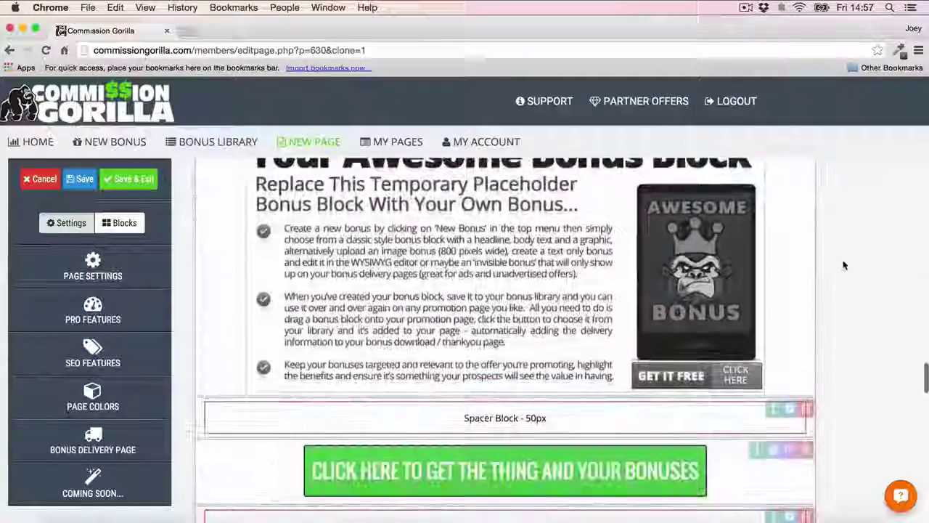
pyautogui.scroll(12, 843, 265)
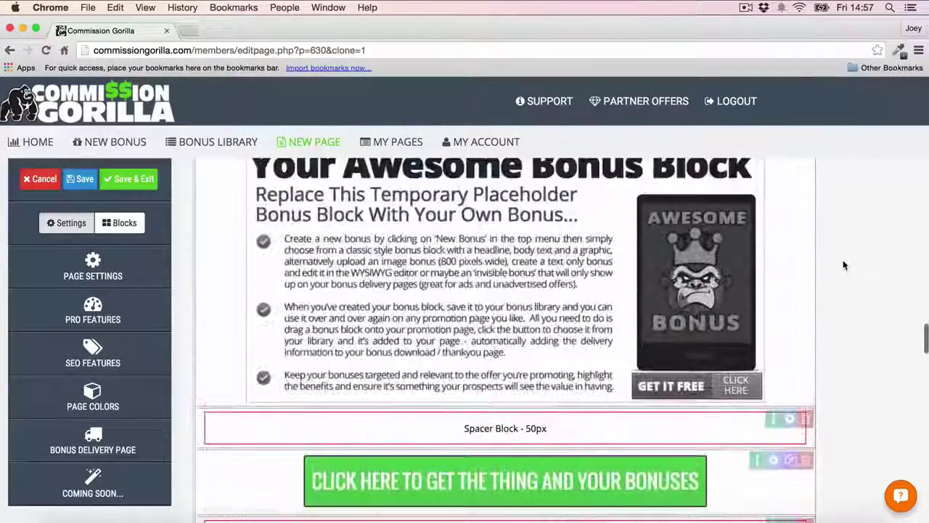
pyautogui.scroll(1, 425, 222)
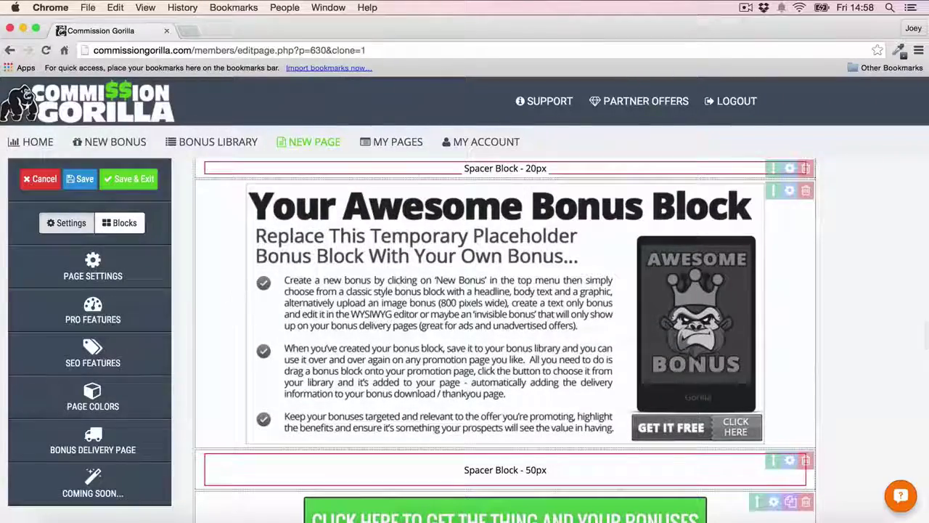
pyautogui.scroll(1, 565, 216)
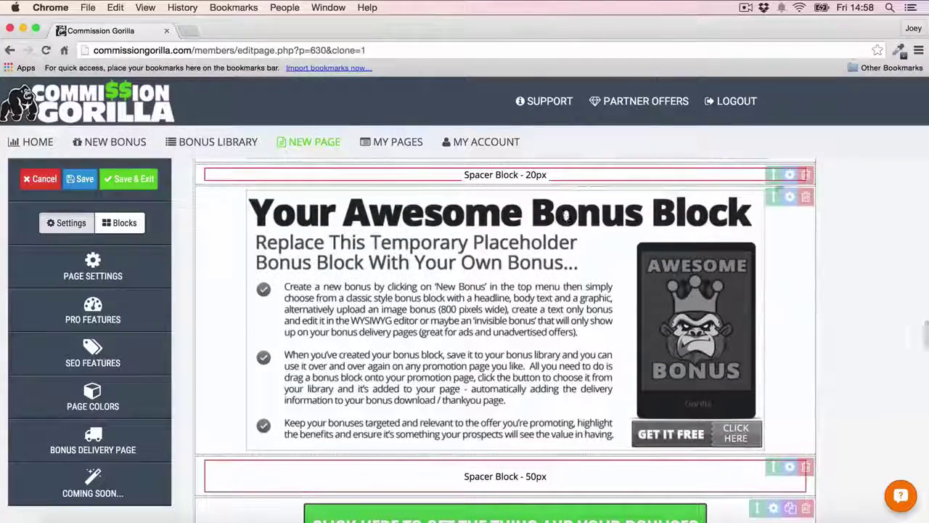
# Step: Delete the placeholder bonus block above the Bonus #3 heading and add a Bonus Block under the Bonus #5 heading using D Bonus 1
pyautogui.click(806, 198)
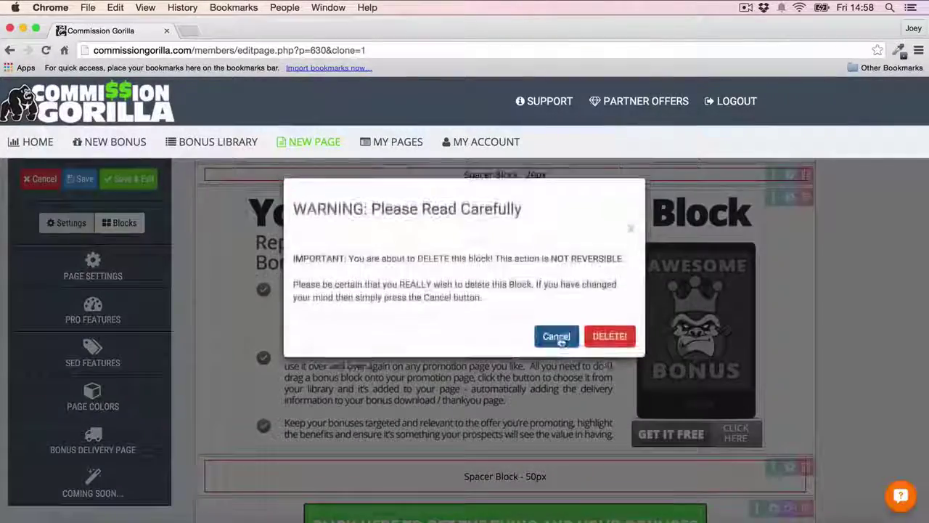
pyautogui.click(609, 336)
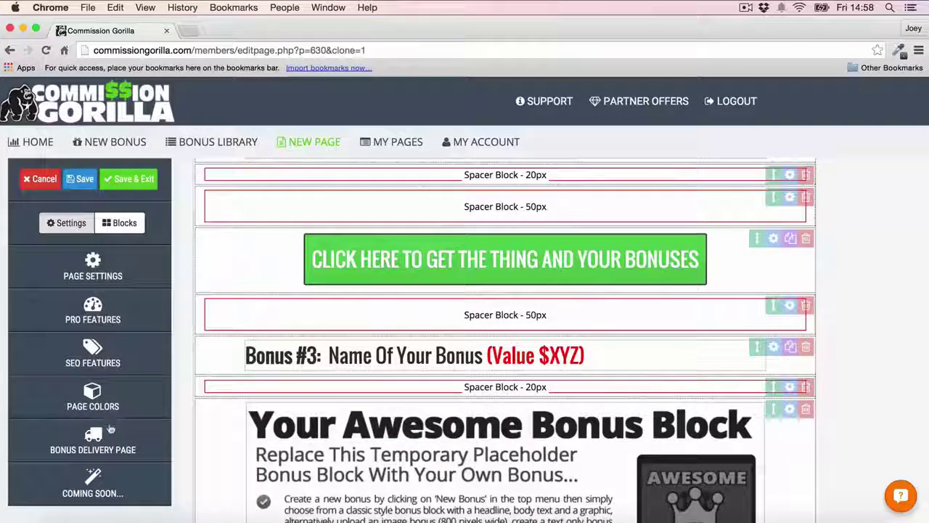
pyautogui.click(120, 223)
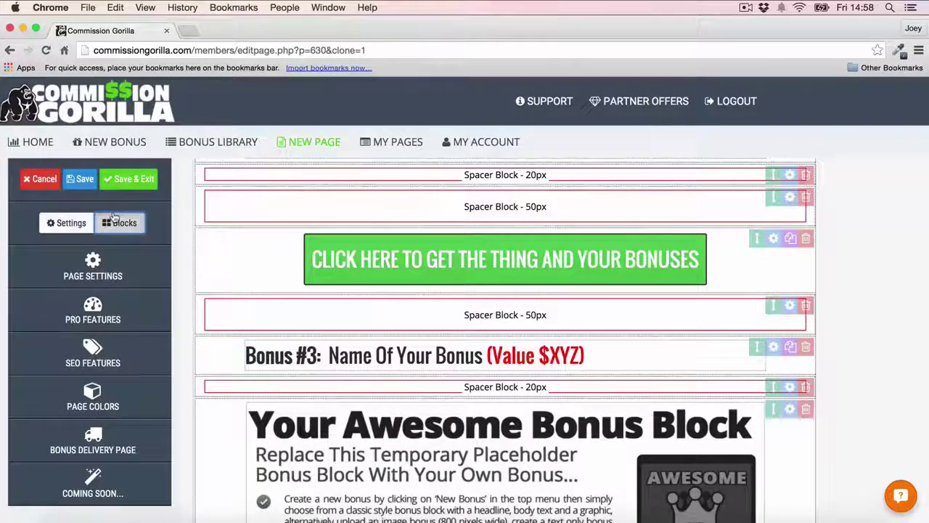
pyautogui.click(106, 439)
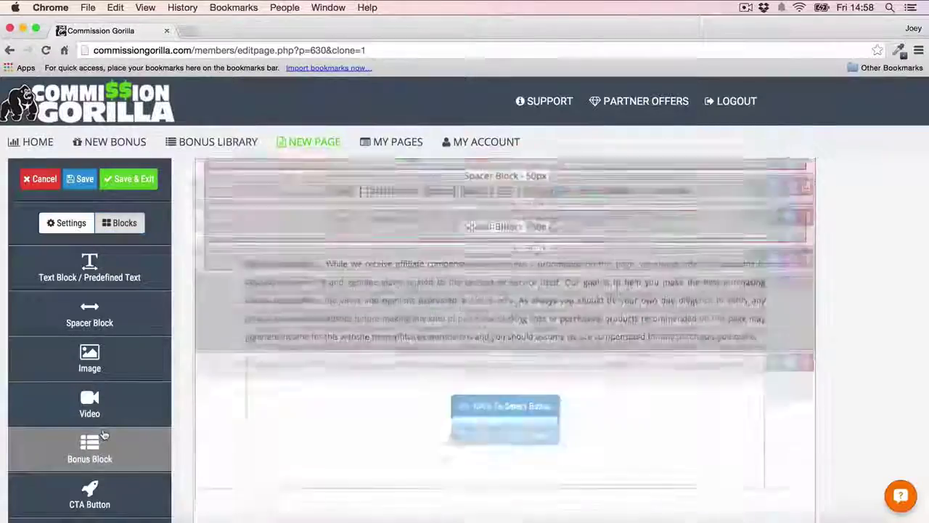
pyautogui.moveTo(773, 200); pyautogui.dragTo(757, 312)
pyautogui.click(518, 339)
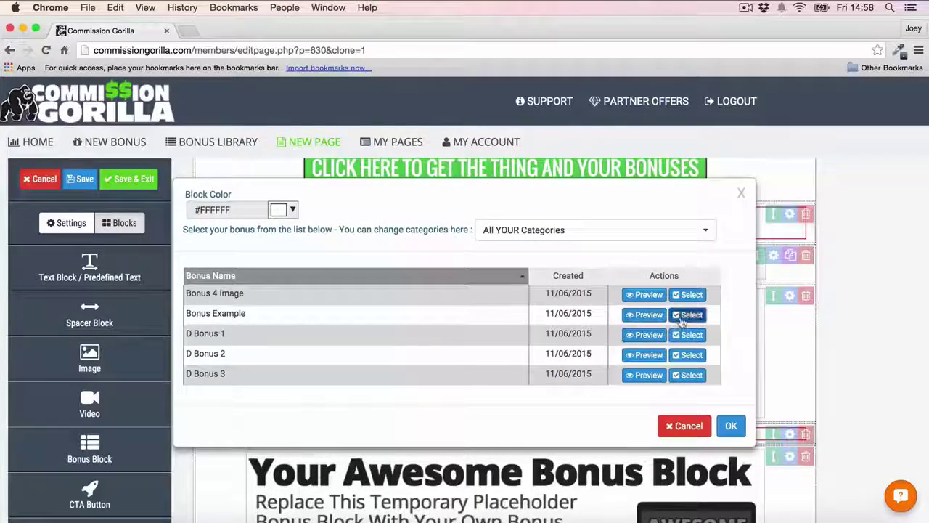
pyautogui.click(686, 334)
pyautogui.scroll(-10, 870, 255)
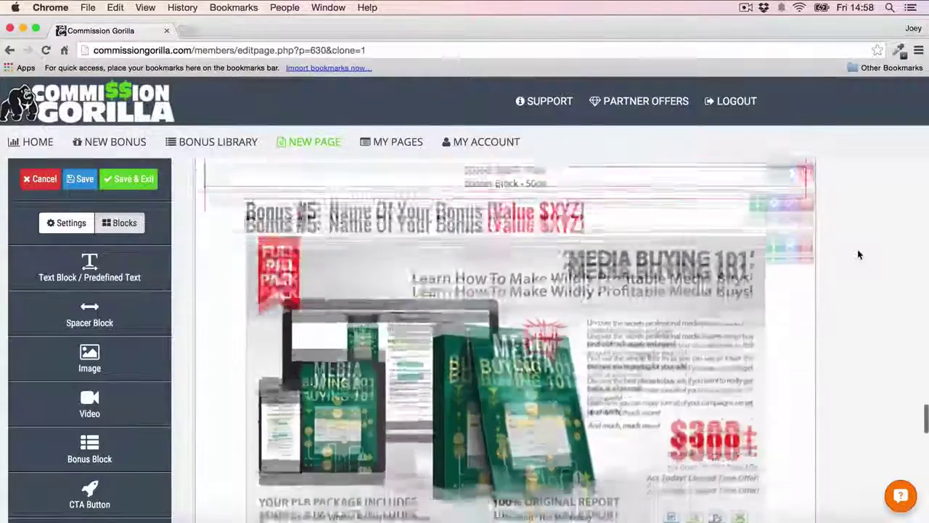
pyautogui.scroll(5, 859, 254)
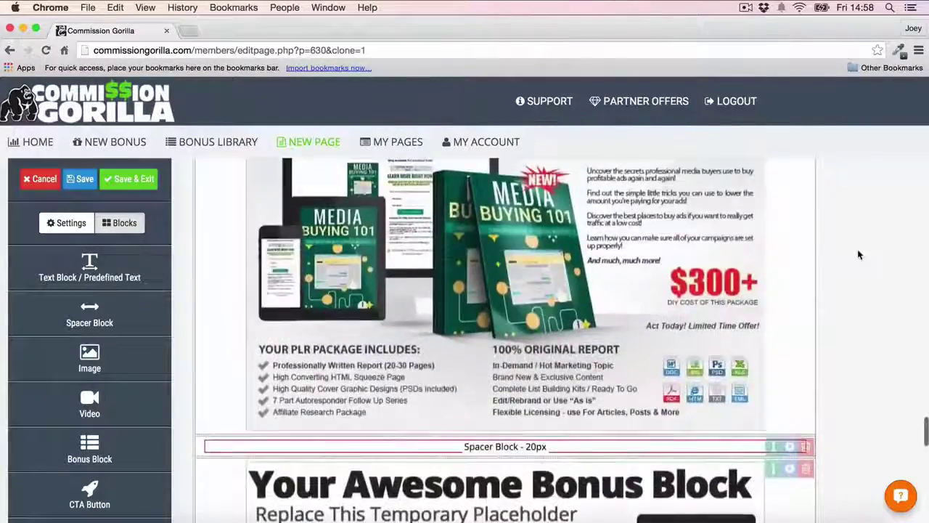
# Step: Open the account page and look over its account information, JVZoo ID, WordPress integration and bonus downloads sections
pyautogui.scroll(10, 478, 190)
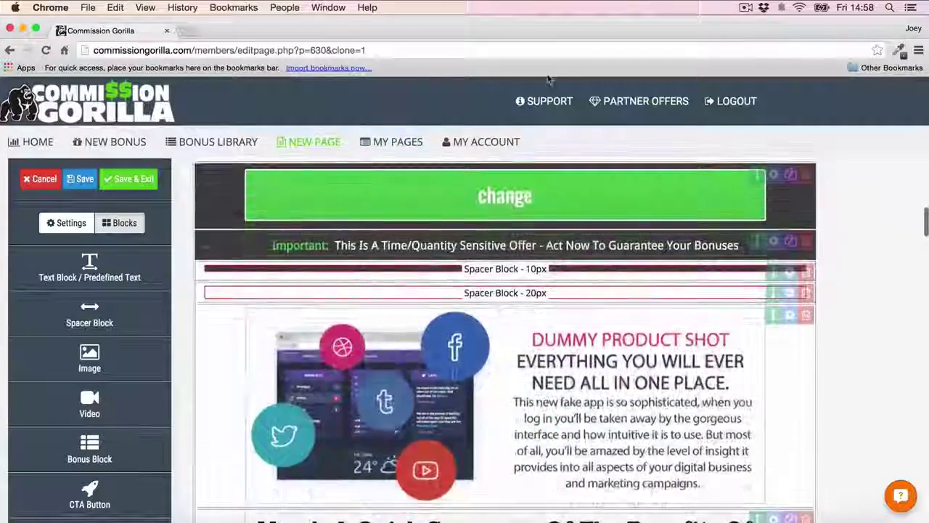
pyautogui.click(494, 143)
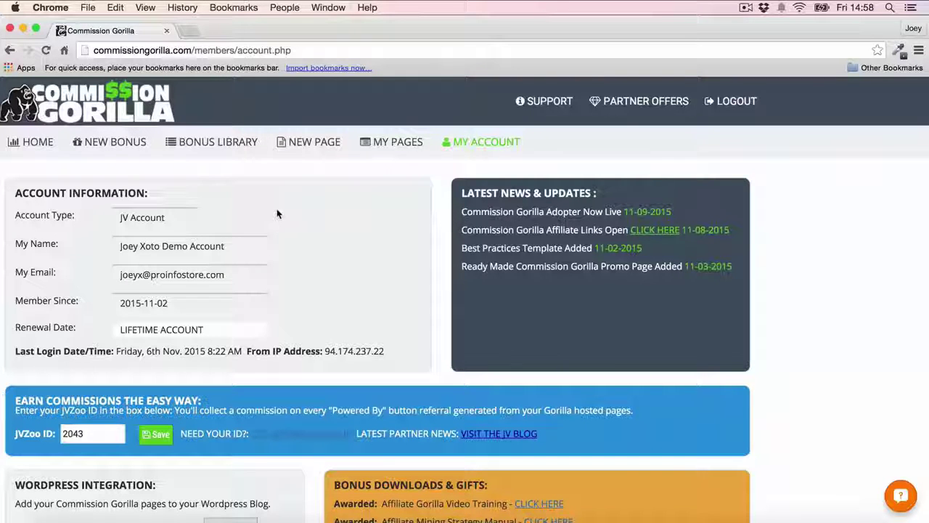
pyautogui.scroll(-1, 277, 211)
pyautogui.scroll(-5, 278, 210)
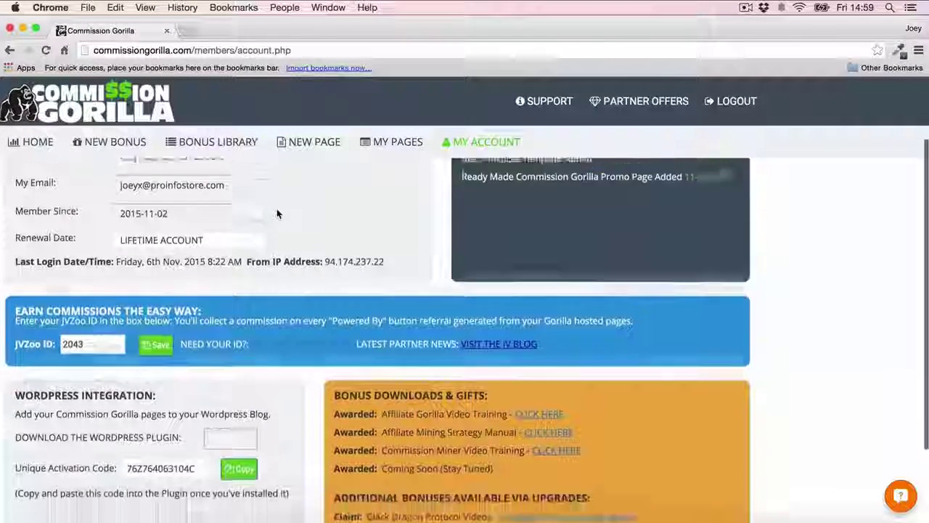